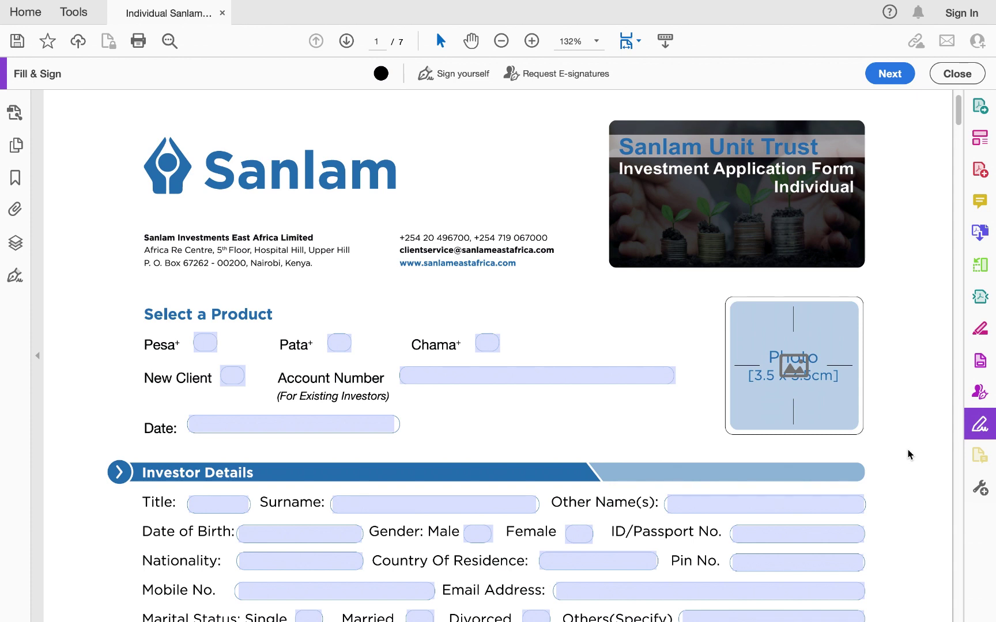
- Tick Pesa as the product and mark the applicant as a New Client
{"action": "scroll", "coordinate": [354, 264], "scroll_direction": "down", "scroll_amount": 1}
{"action": "scroll", "coordinate": [354, 264], "scroll_direction": "down", "scroll_amount": 5}
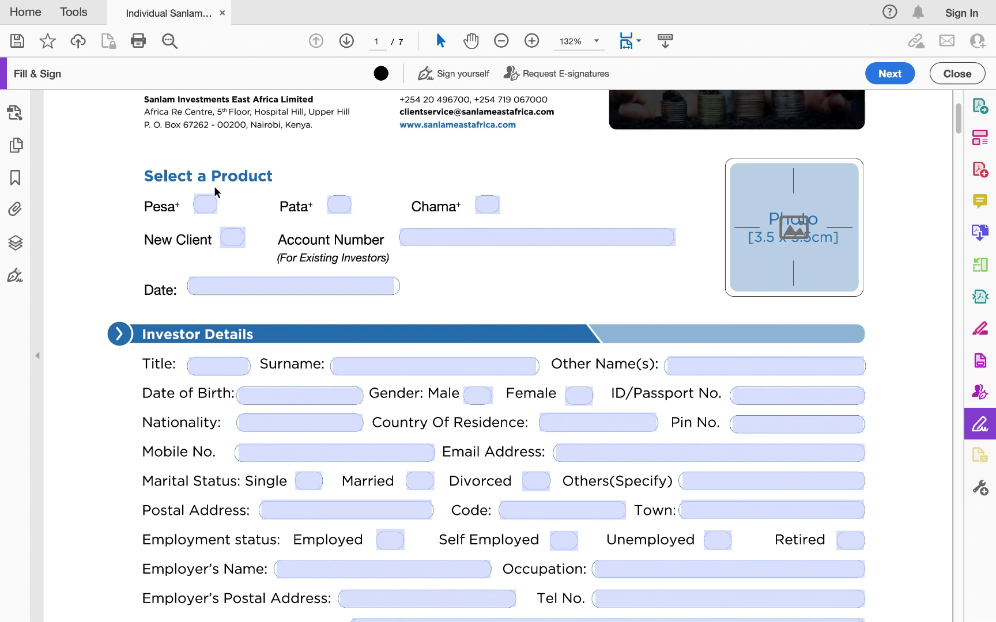
{"action": "left_click", "coordinate": [209, 209]}
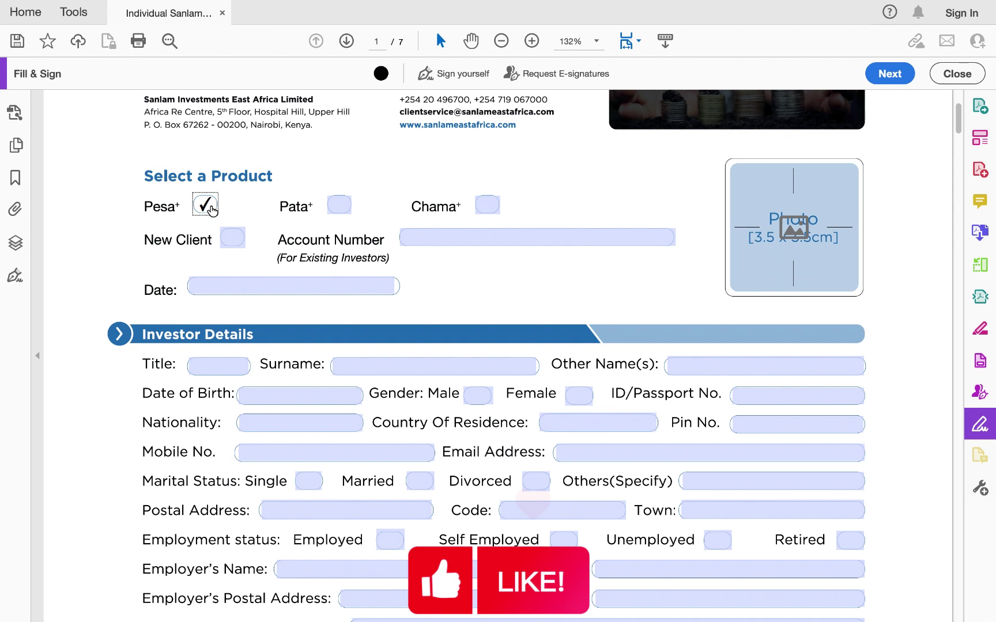
{"action": "left_click", "coordinate": [233, 241]}
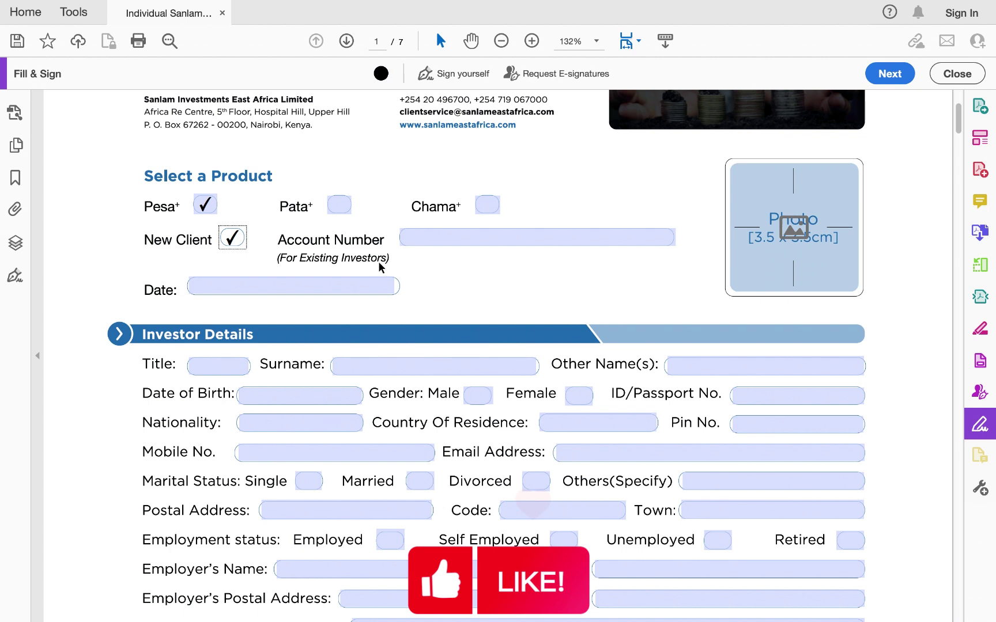
- Enter 1/05/2023 as the application date so it reads 01-May-2023
{"action": "left_click", "coordinate": [427, 236]}
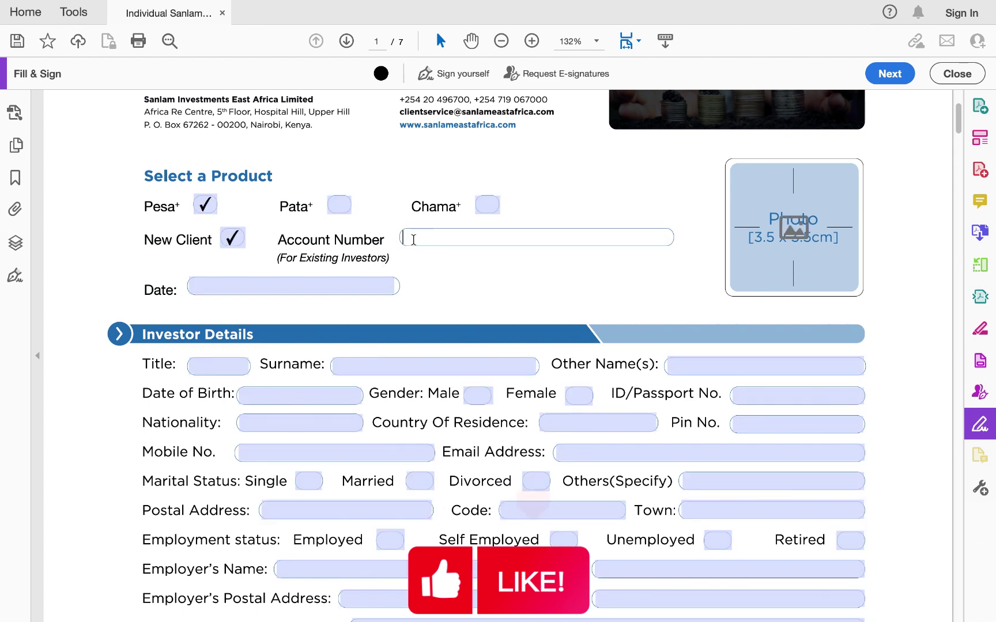
{"action": "left_click", "coordinate": [275, 286]}
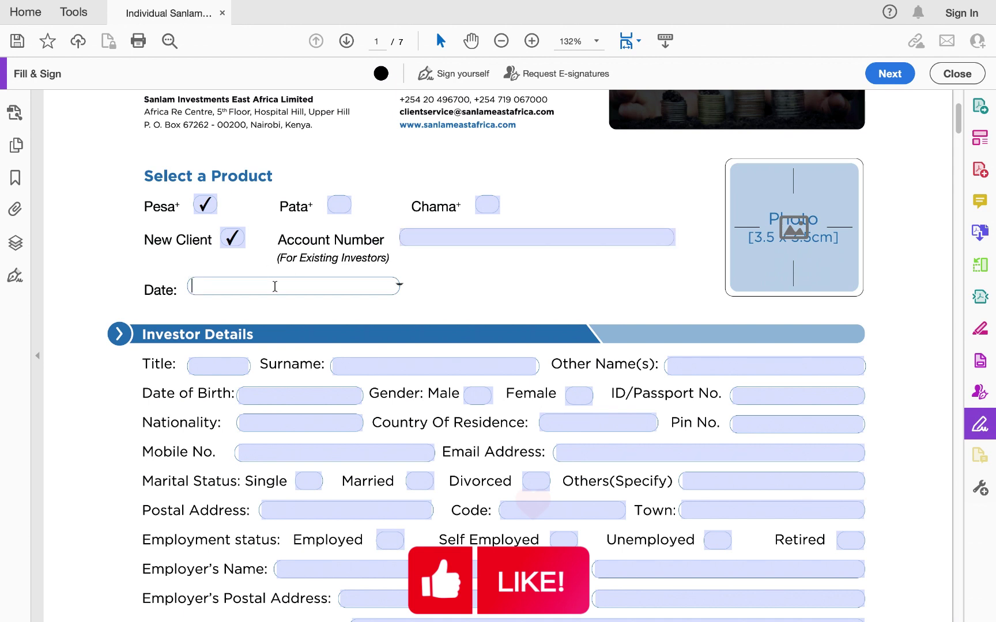
{"action": "type", "text": "1"}
{"action": "key", "text": "BackSpace"}
{"action": "type", "text": "/05/2023"}
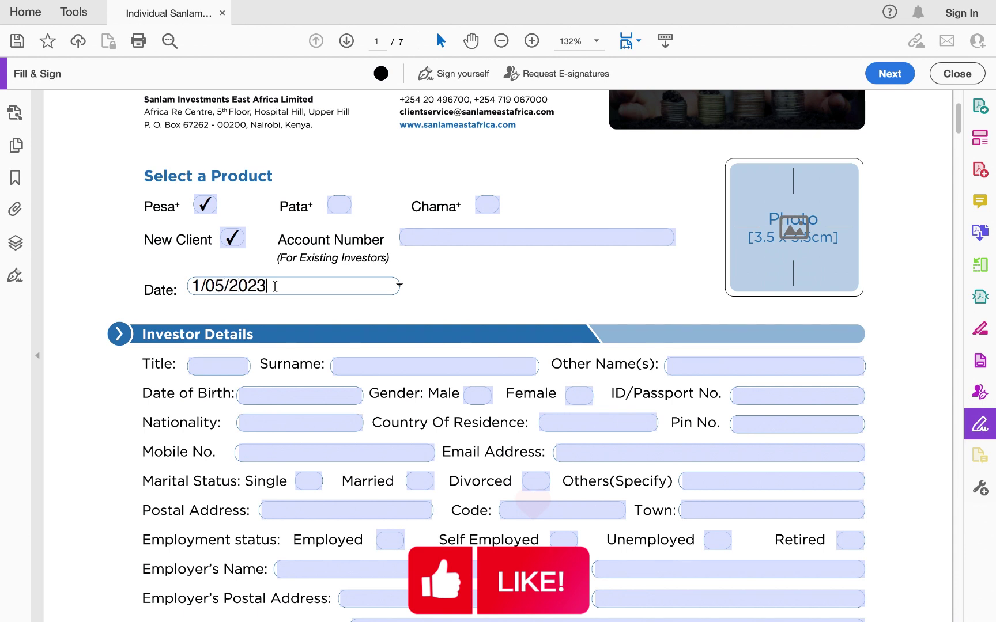
{"action": "key", "text": "Return"}
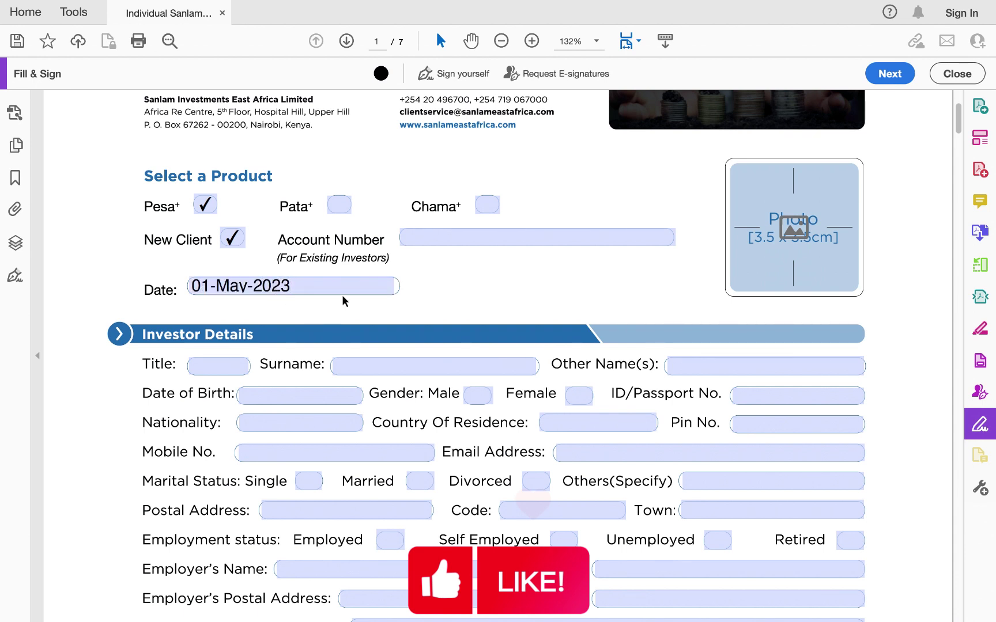
{"action": "scroll", "coordinate": [341, 295], "scroll_direction": "down", "scroll_amount": 5}
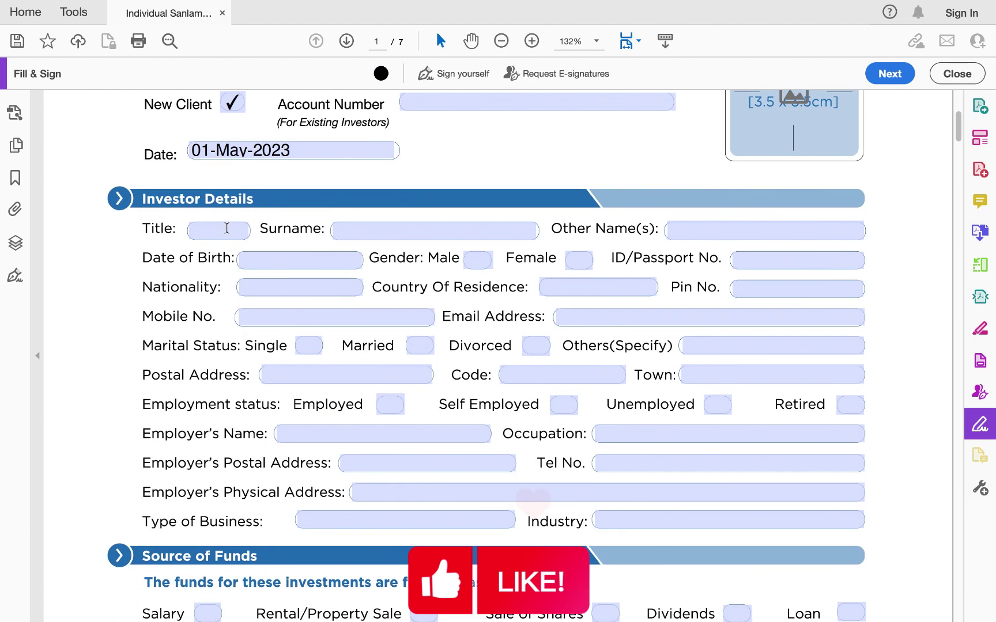
{"action": "scroll", "coordinate": [298, 226], "scroll_direction": "down", "scroll_amount": 1}
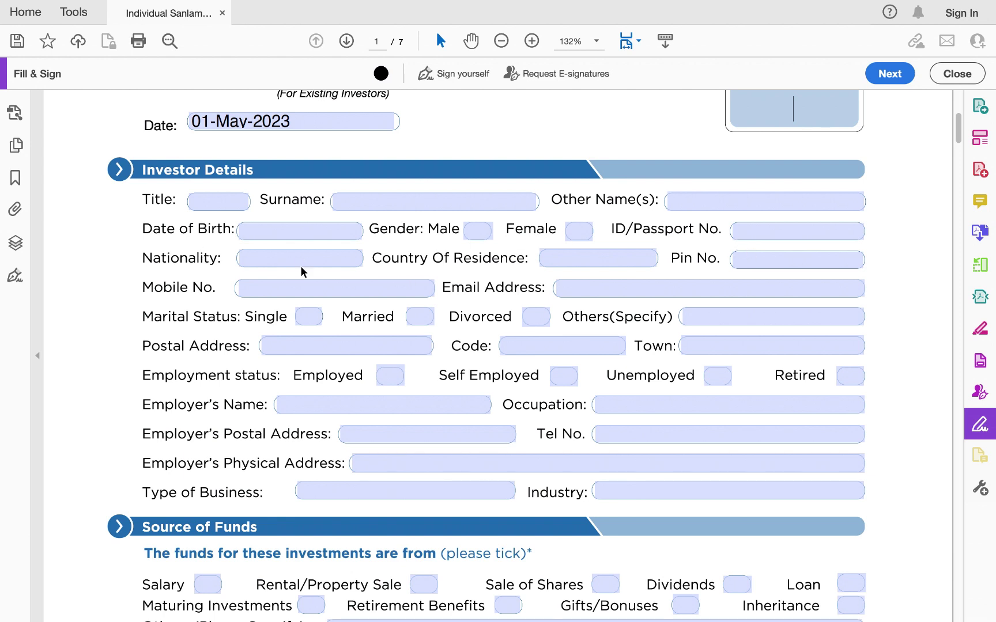
{"action": "left_click", "coordinate": [595, 260]}
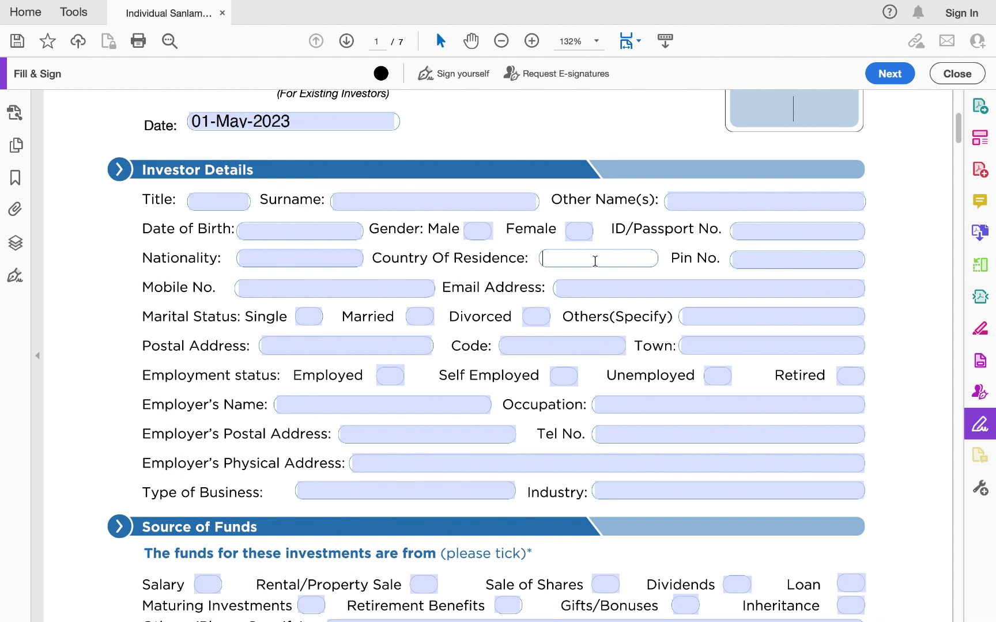
{"action": "left_click", "coordinate": [747, 261]}
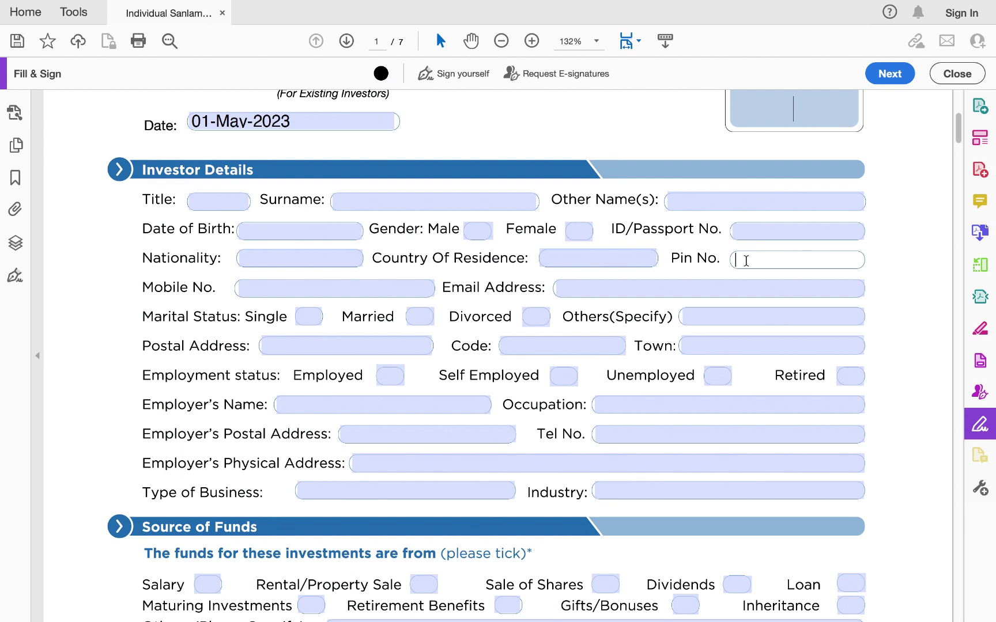
{"action": "left_click", "coordinate": [352, 289]}
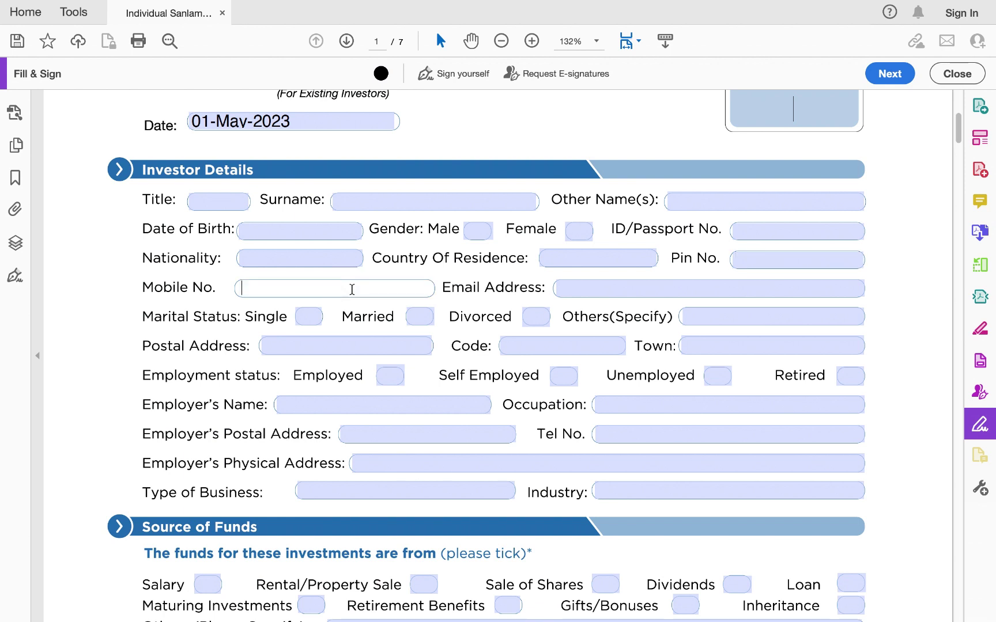
{"action": "left_click", "coordinate": [585, 287]}
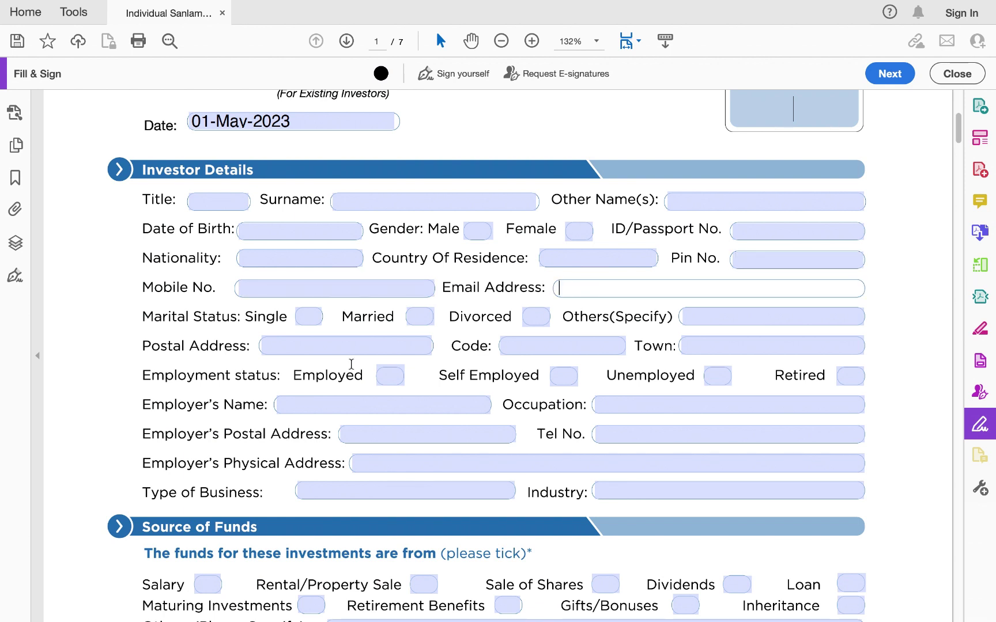
{"action": "scroll", "coordinate": [351, 363], "scroll_direction": "down", "scroll_amount": 2}
{"action": "scroll", "coordinate": [351, 363], "scroll_direction": "down", "scroll_amount": 2}
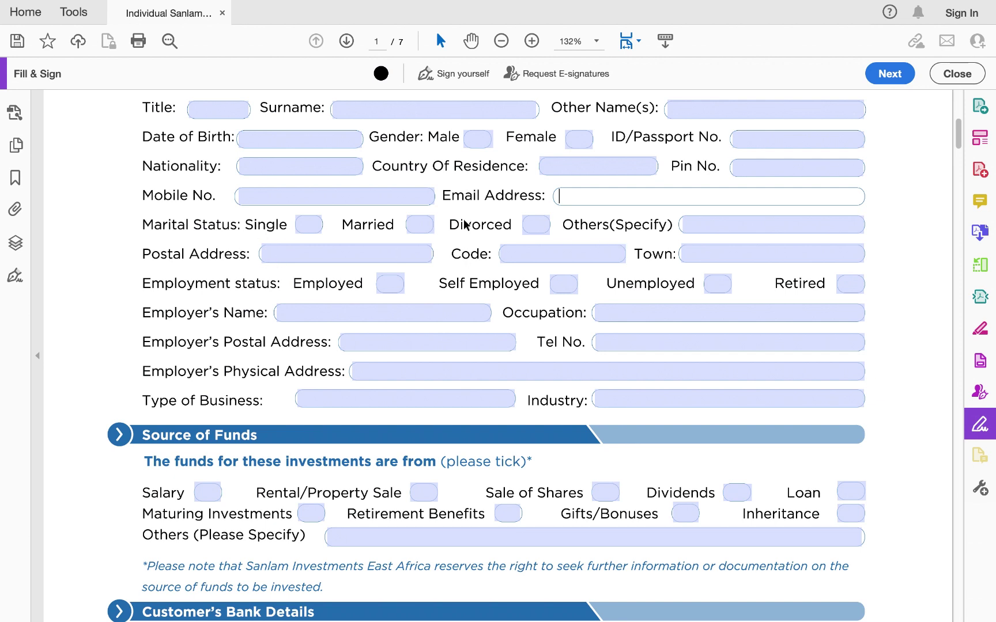
- Cycle through Employed, Self Employed and Unemployed, ending with only Retired ticked
{"action": "left_click", "coordinate": [311, 258]}
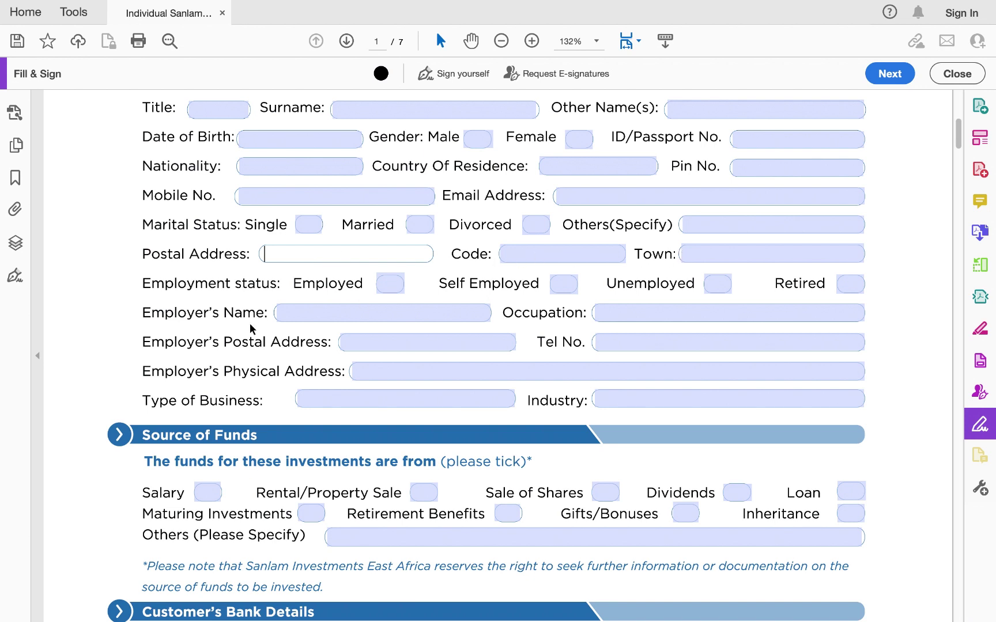
{"action": "scroll", "coordinate": [250, 326], "scroll_direction": "down", "scroll_amount": 1}
{"action": "scroll", "coordinate": [250, 324], "scroll_direction": "down", "scroll_amount": 2}
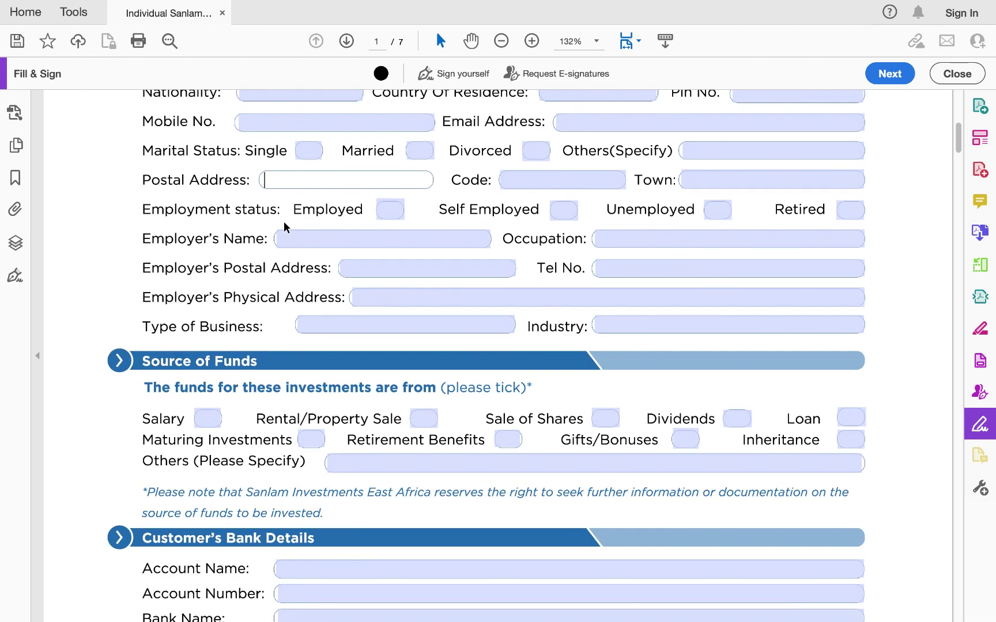
{"action": "left_click", "coordinate": [389, 215]}
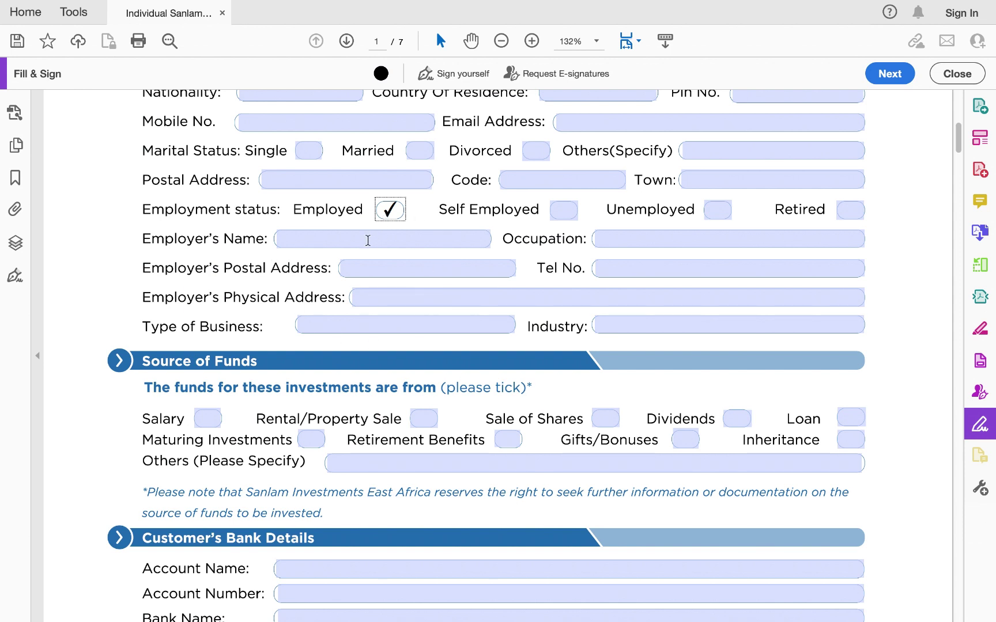
{"action": "left_click", "coordinate": [625, 267]}
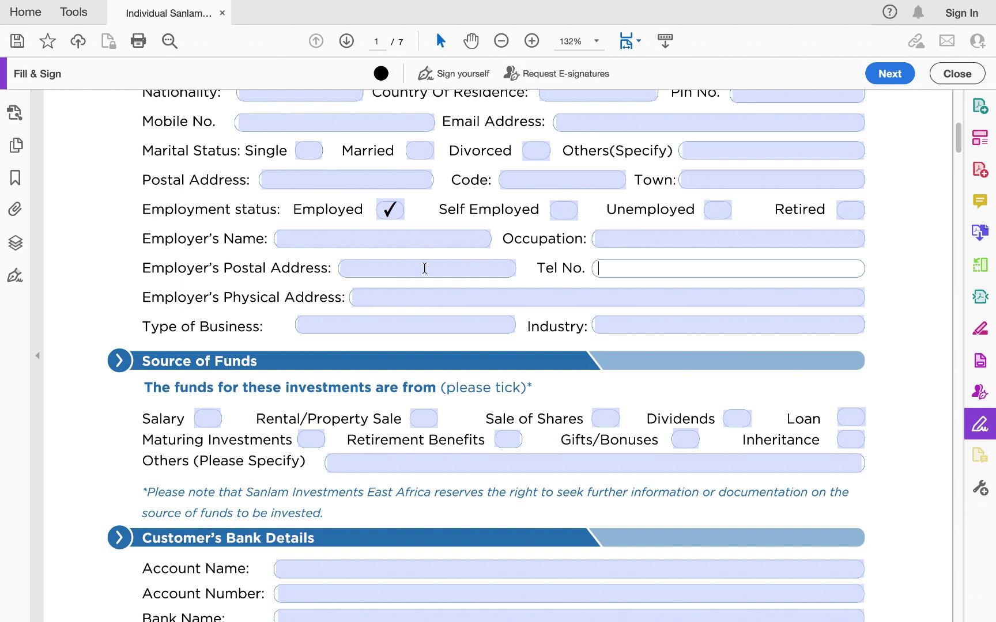
{"action": "left_click", "coordinate": [563, 211]}
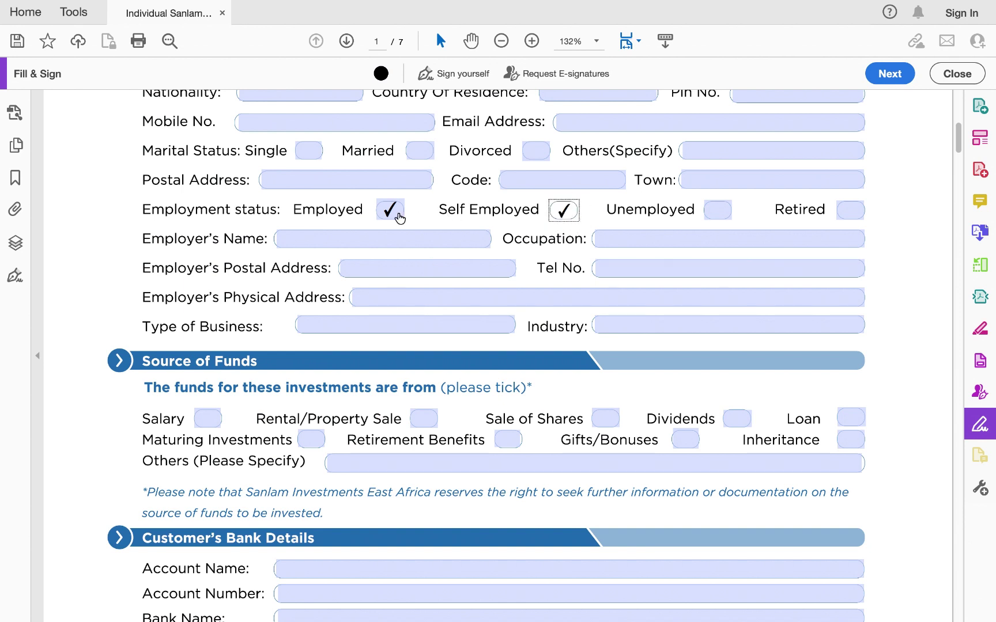
{"action": "left_click", "coordinate": [398, 213]}
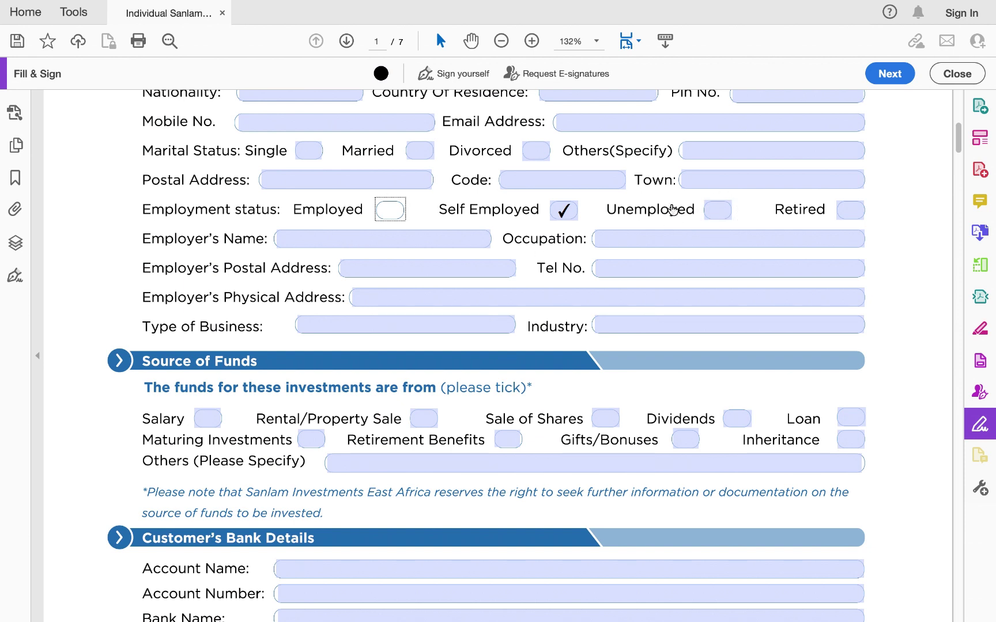
{"action": "left_click", "coordinate": [716, 212]}
{"action": "left_click", "coordinate": [563, 211]}
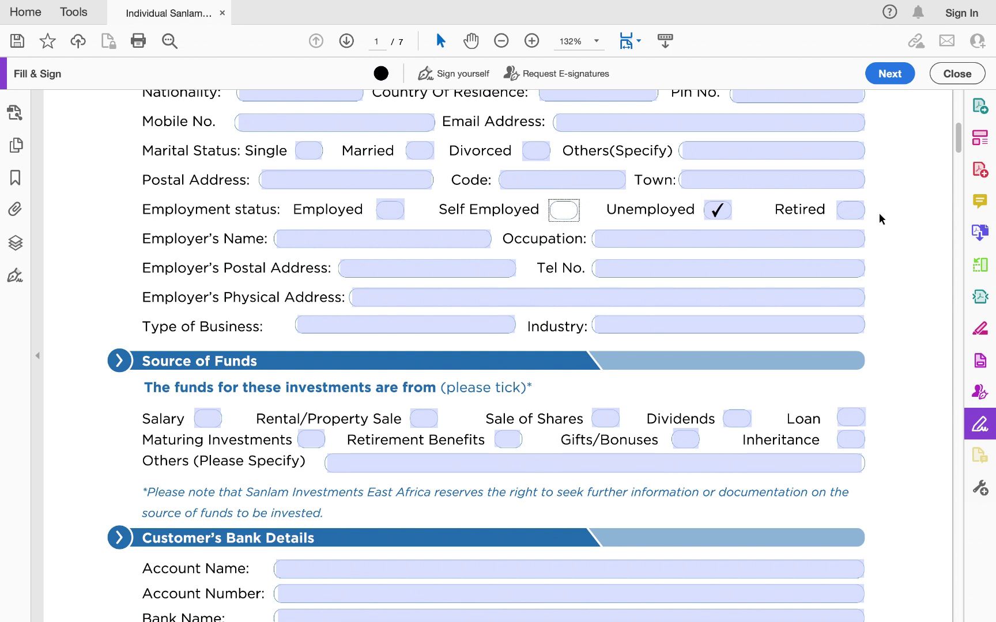
{"action": "left_click", "coordinate": [845, 214]}
{"action": "left_click", "coordinate": [718, 211]}
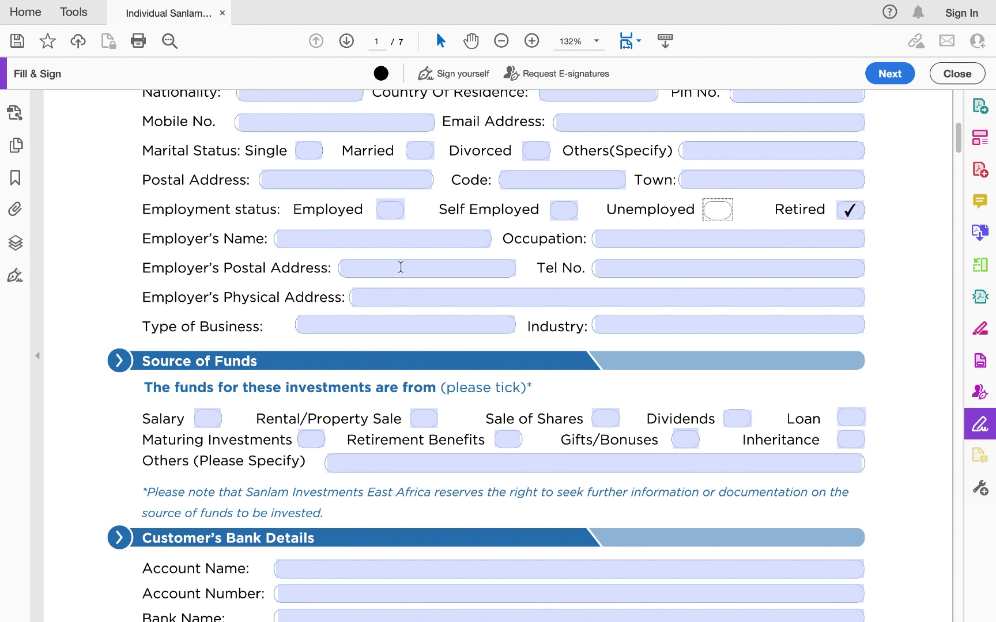
{"action": "scroll", "coordinate": [357, 305], "scroll_direction": "down", "scroll_amount": 2}
- Type 'Pocket money' into the Source of Funds Others (Please Specify) field
{"action": "scroll", "coordinate": [358, 309], "scroll_direction": "down", "scroll_amount": 1}
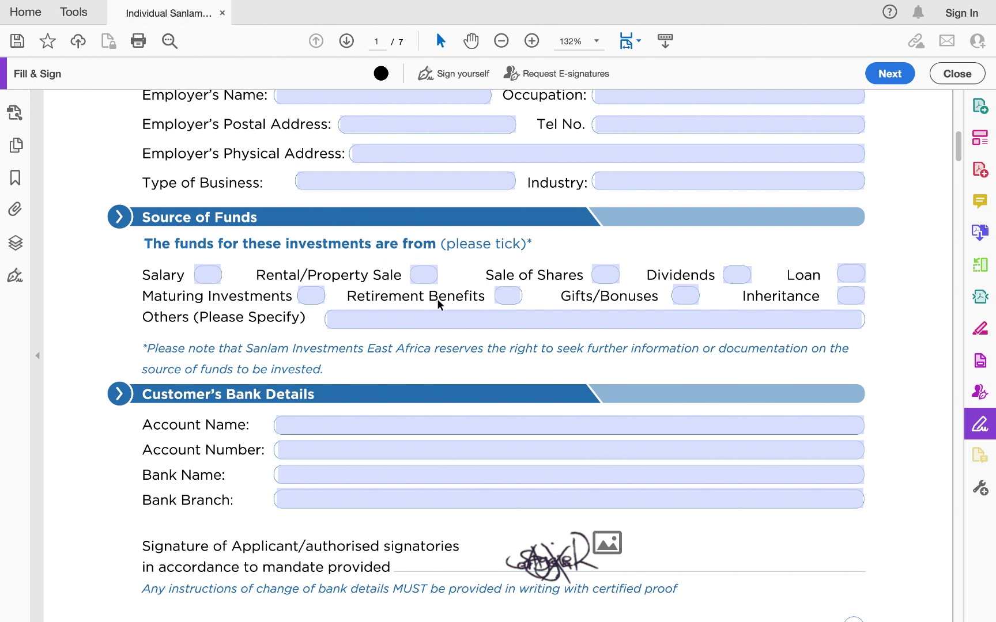
{"action": "left_click", "coordinate": [361, 318]}
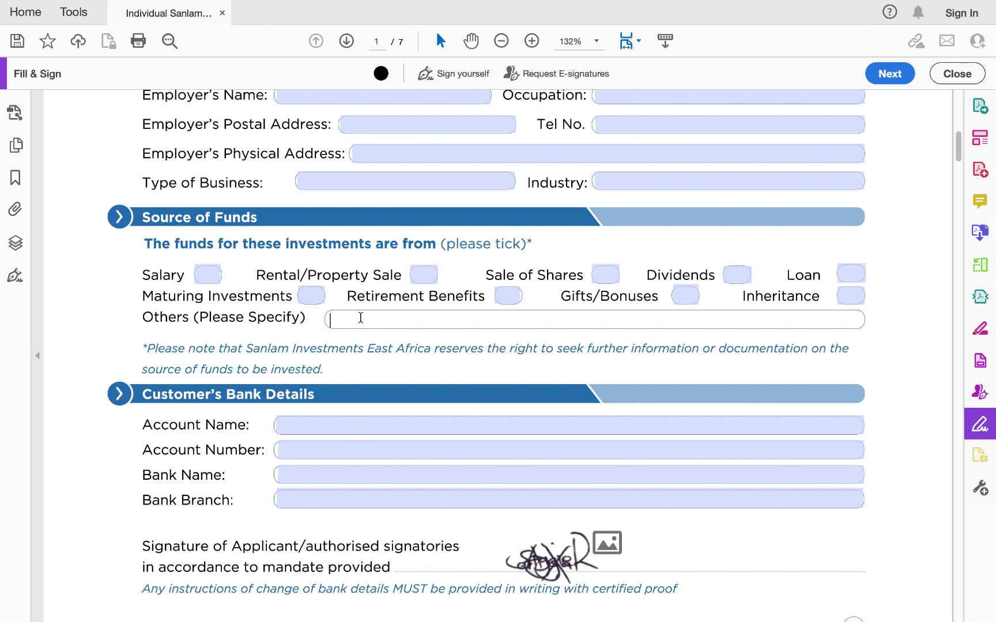
{"action": "type", "text": "Pocket money"}
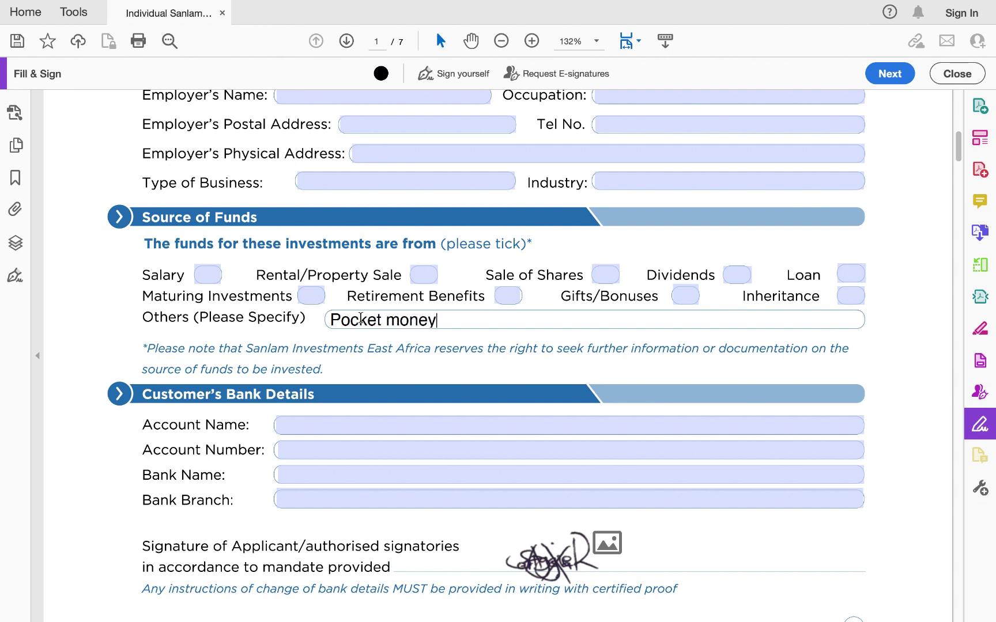
{"action": "scroll", "coordinate": [429, 330], "scroll_direction": "down", "scroll_amount": 2}
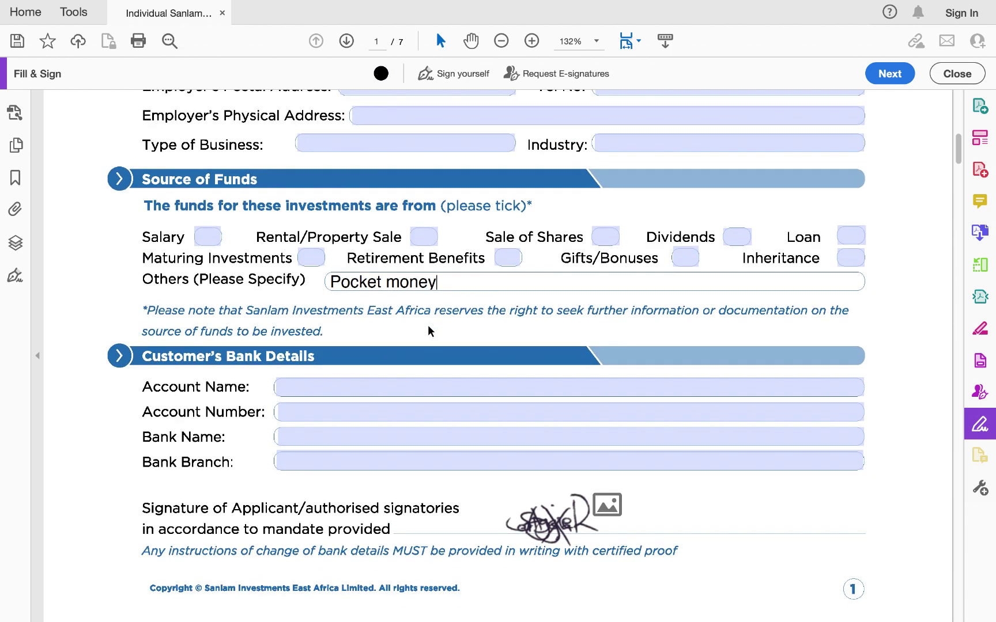
{"action": "scroll", "coordinate": [427, 326], "scroll_direction": "down", "scroll_amount": 6}
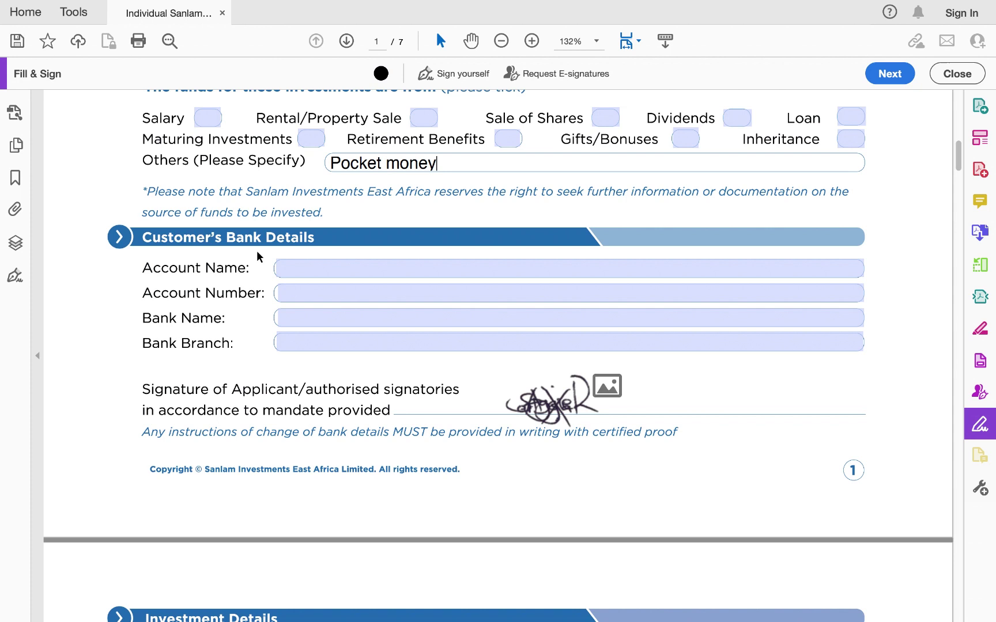
{"action": "left_click", "coordinate": [296, 270]}
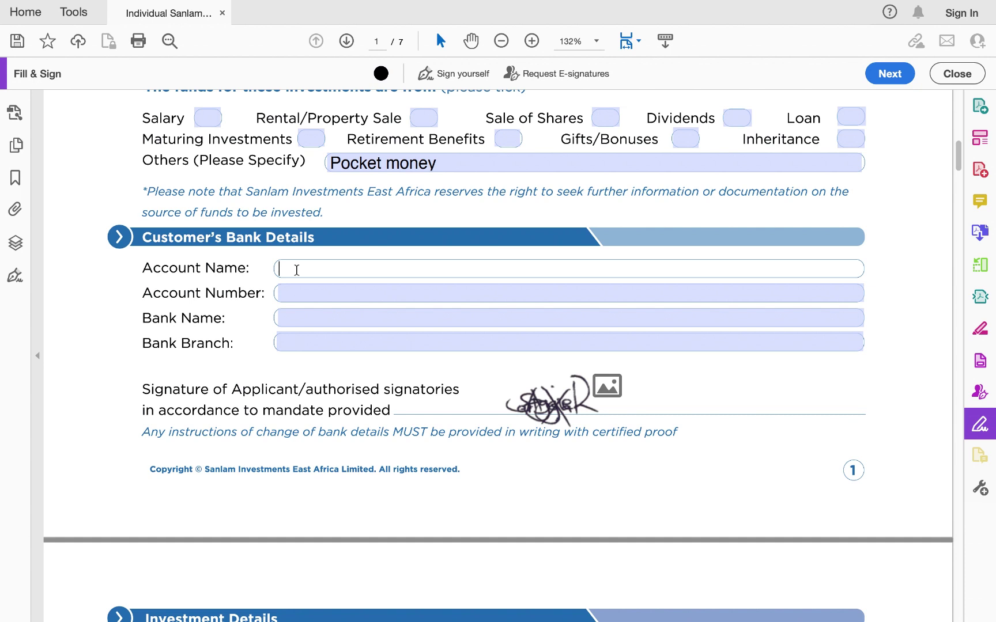
{"action": "left_click", "coordinate": [144, 241]}
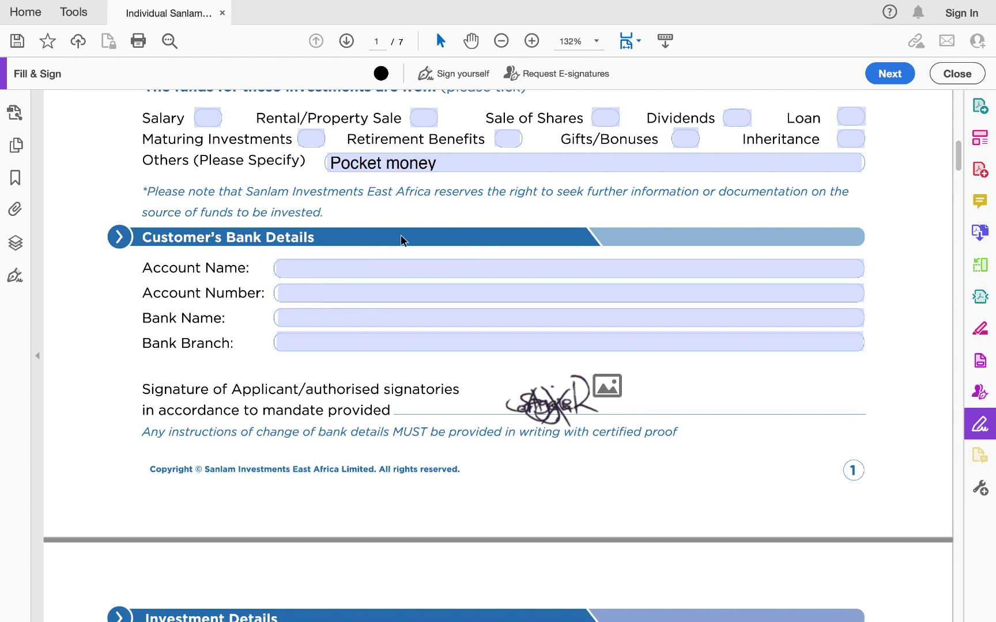
{"action": "left_click", "coordinate": [375, 268]}
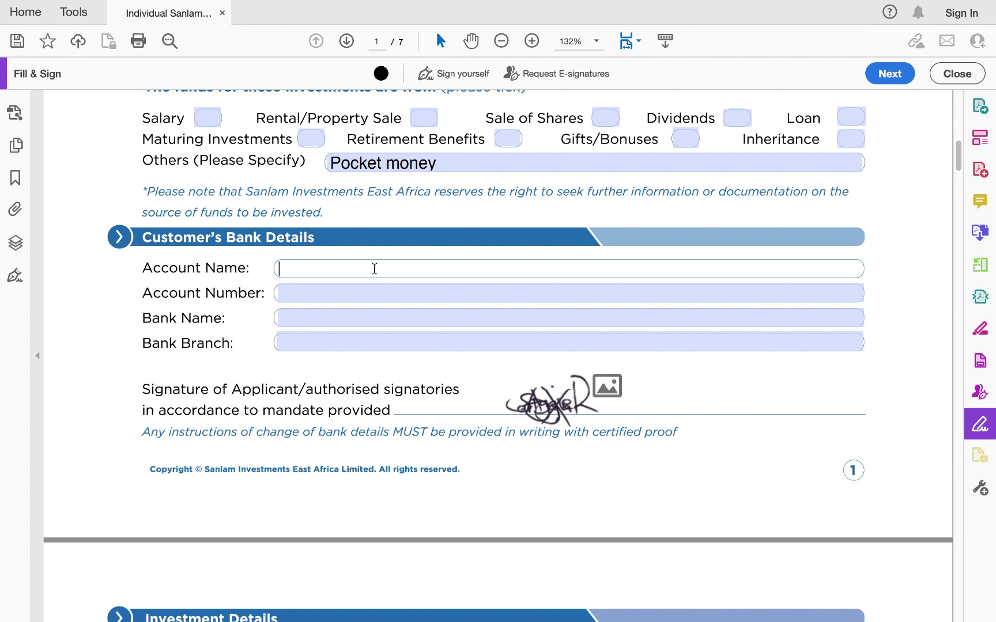
{"action": "left_click", "coordinate": [365, 293]}
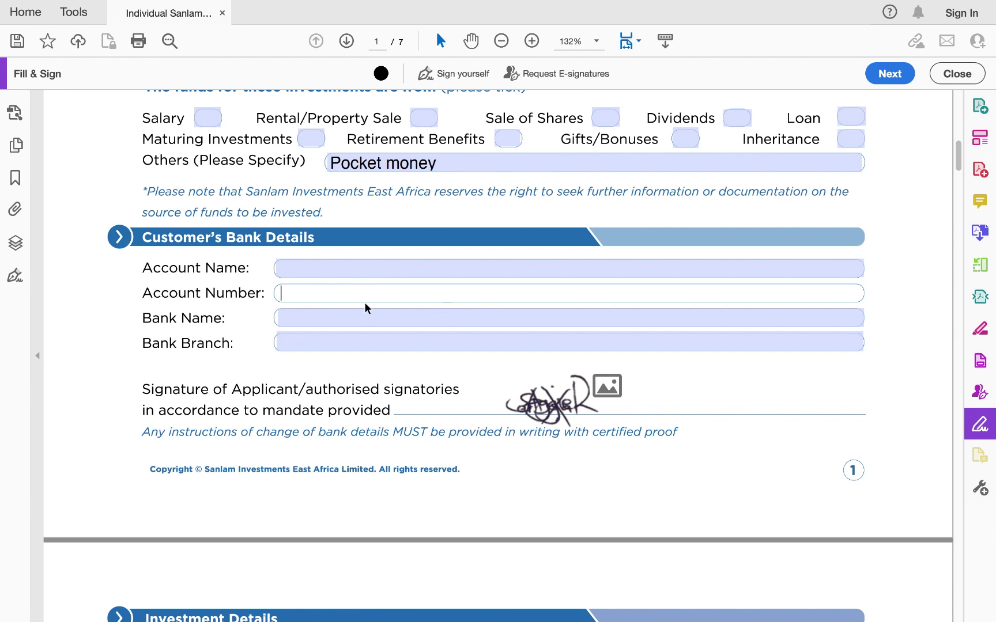
{"action": "left_click", "coordinate": [364, 314]}
{"action": "scroll", "coordinate": [365, 312], "scroll_direction": "down", "scroll_amount": 1}
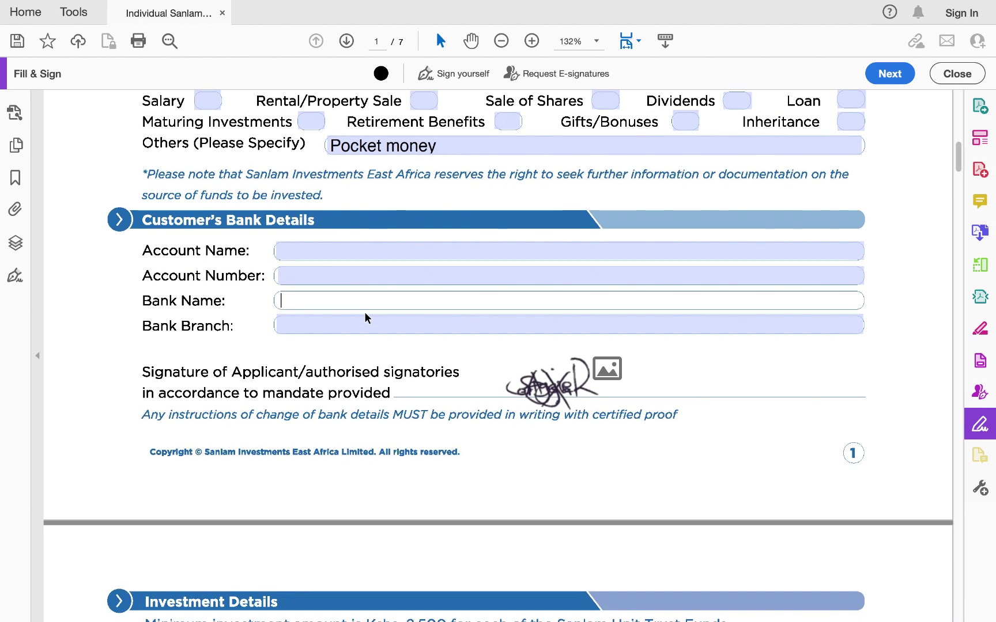
{"action": "left_click", "coordinate": [363, 320]}
{"action": "scroll", "coordinate": [363, 320], "scroll_direction": "down", "scroll_amount": 5}
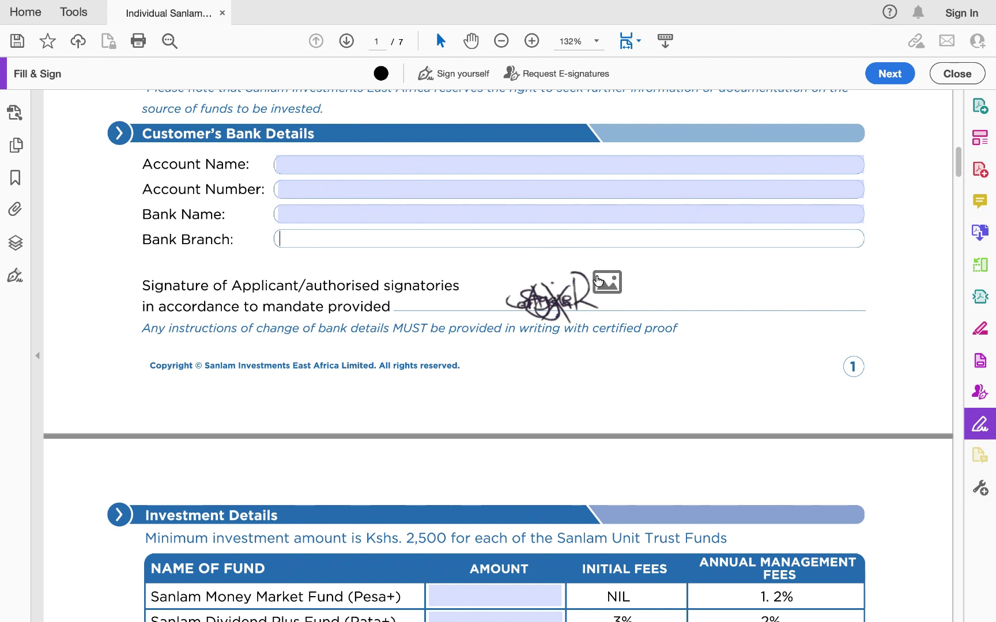
{"action": "left_click", "coordinate": [552, 305]}
{"action": "left_click", "coordinate": [552, 305]}
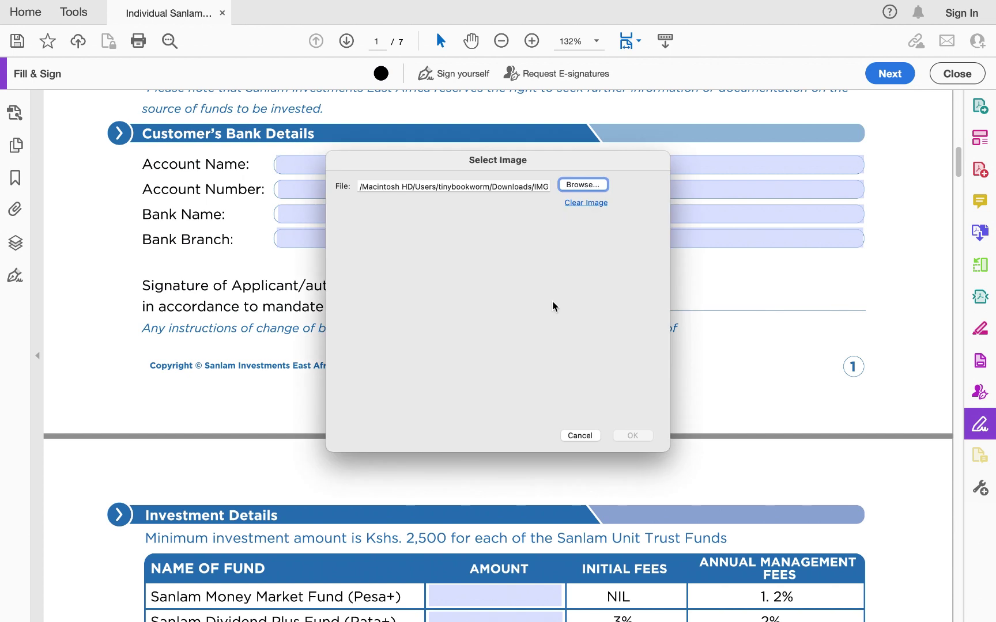
{"action": "left_click", "coordinate": [580, 436]}
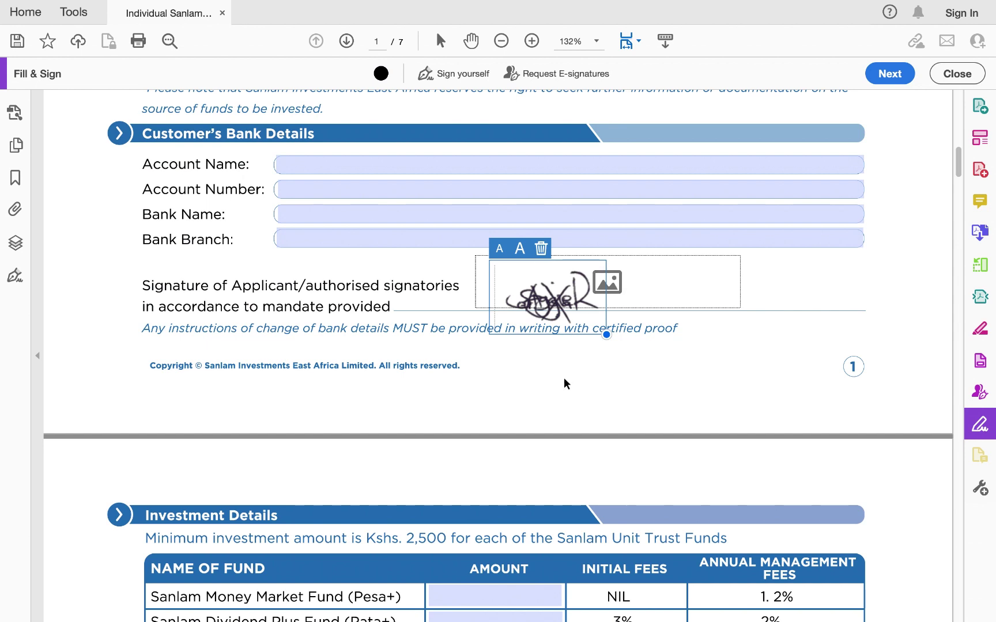
{"action": "left_click", "coordinate": [613, 283]}
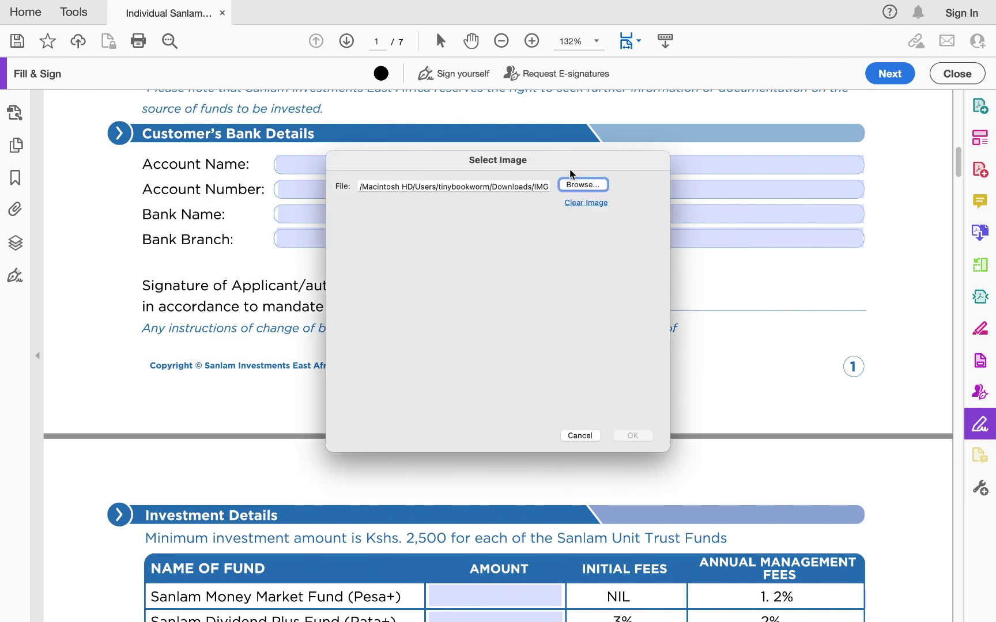
{"action": "left_click", "coordinate": [579, 436]}
- Enter 2,500 as the Money Market Fund (Pesa+) amount on page 2
{"action": "scroll", "coordinate": [460, 397], "scroll_direction": "down", "scroll_amount": 6}
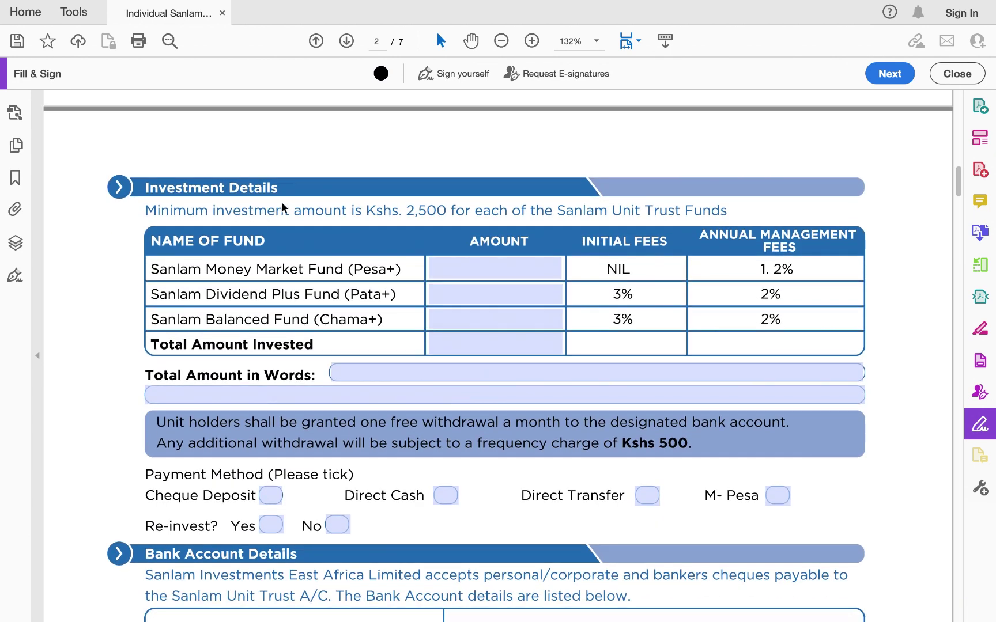
{"action": "scroll", "coordinate": [281, 202], "scroll_direction": "down", "scroll_amount": 1}
{"action": "left_click", "coordinate": [462, 218]}
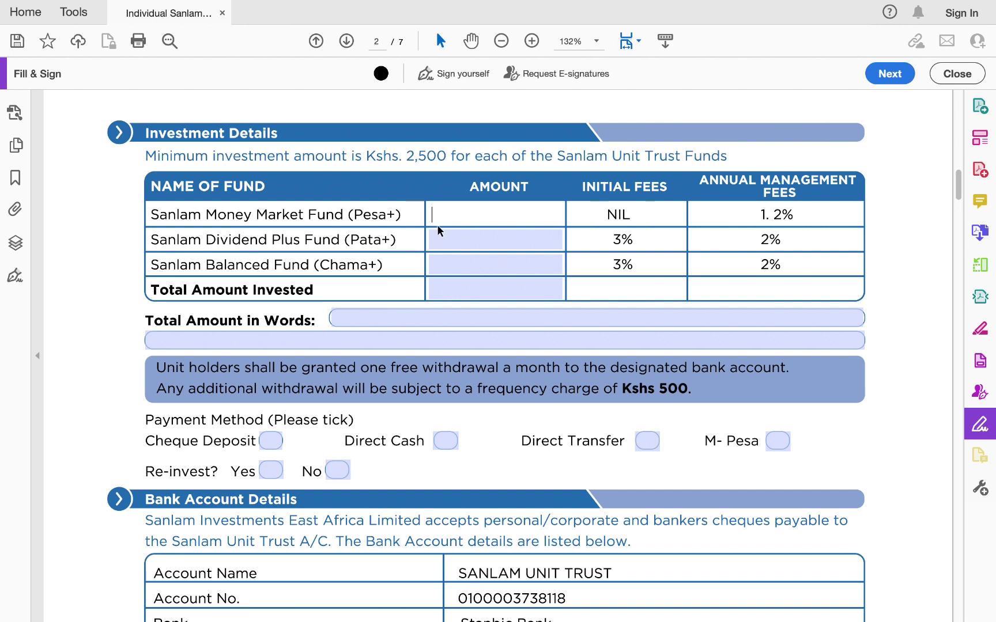
{"action": "type", "text": "2,500"}
{"action": "scroll", "coordinate": [448, 317], "scroll_direction": "down", "scroll_amount": 2}
{"action": "left_click", "coordinate": [390, 259]}
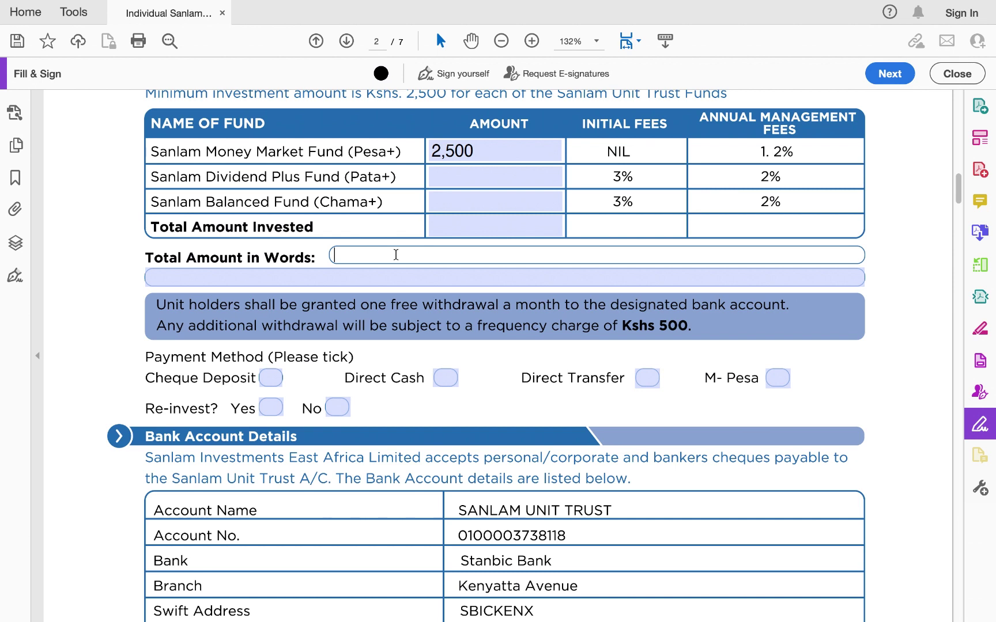
{"action": "scroll", "coordinate": [396, 254], "scroll_direction": "down", "scroll_amount": 4}
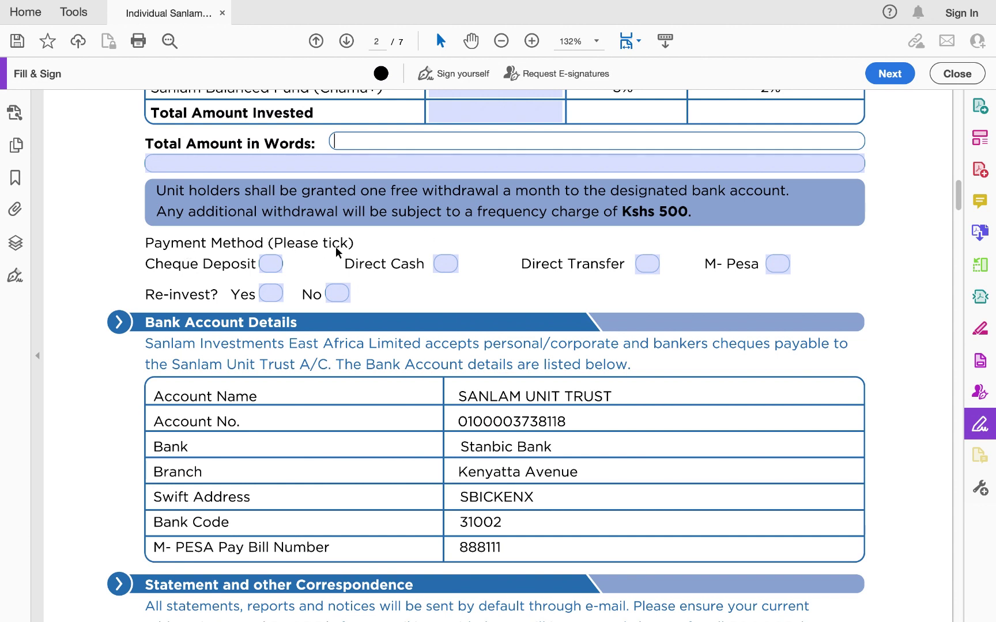
- Tick M- Pesa as the payment method, leaving Direct Transfer unticked
{"action": "scroll", "coordinate": [335, 248], "scroll_direction": "down", "scroll_amount": 2}
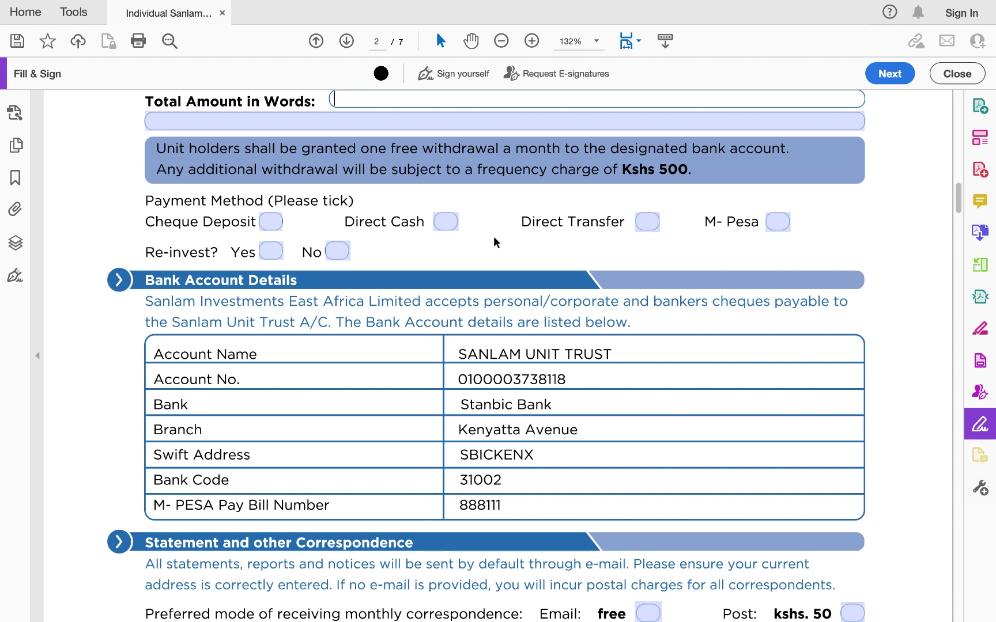
{"action": "left_click", "coordinate": [778, 222]}
{"action": "left_click", "coordinate": [648, 223]}
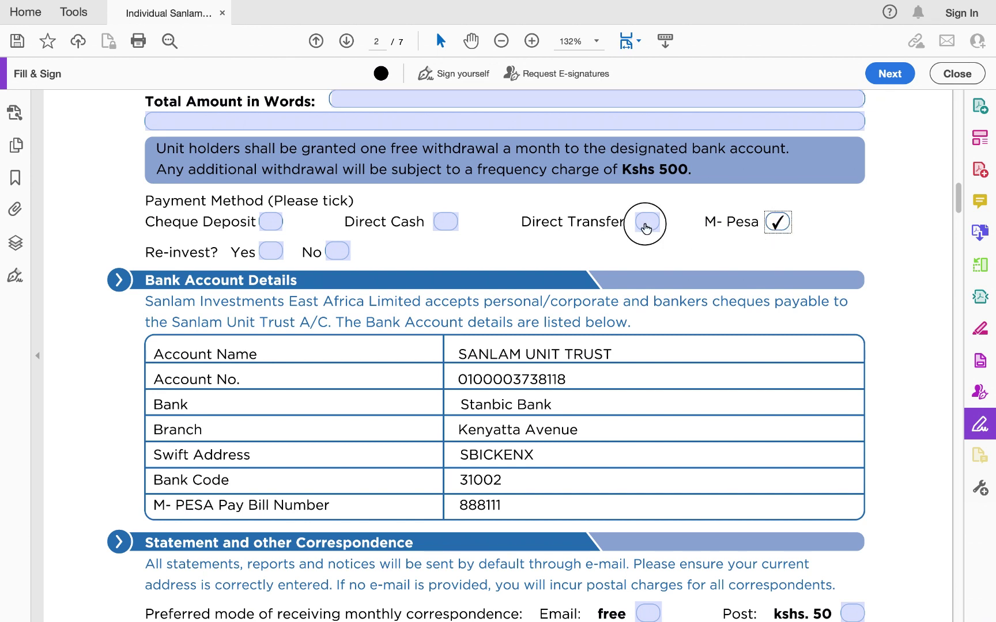
{"action": "left_click", "coordinate": [648, 223]}
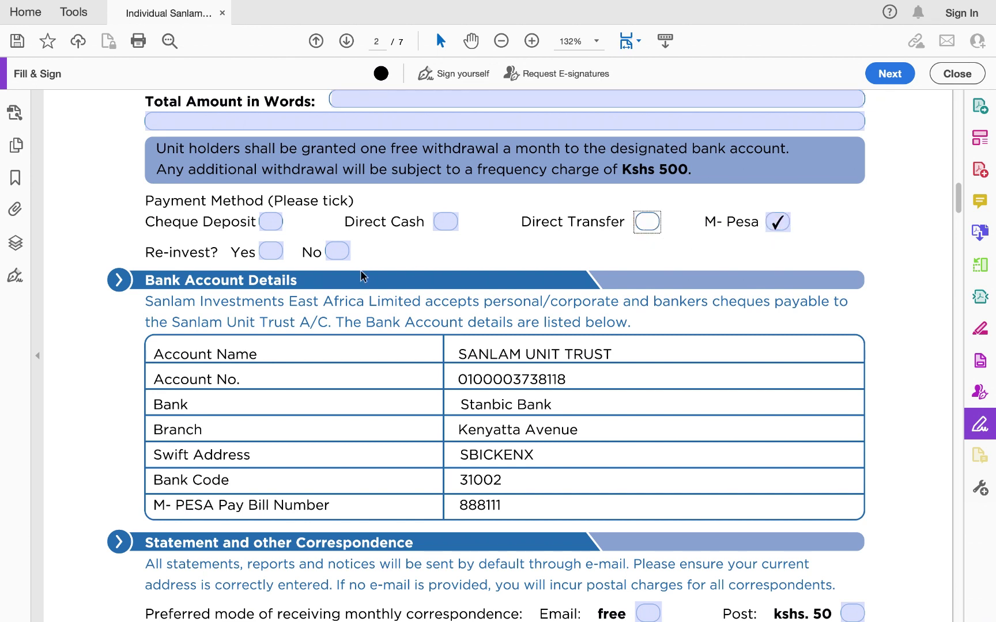
- Tick Yes for re-investing
{"action": "scroll", "coordinate": [361, 272], "scroll_direction": "down", "scroll_amount": 1}
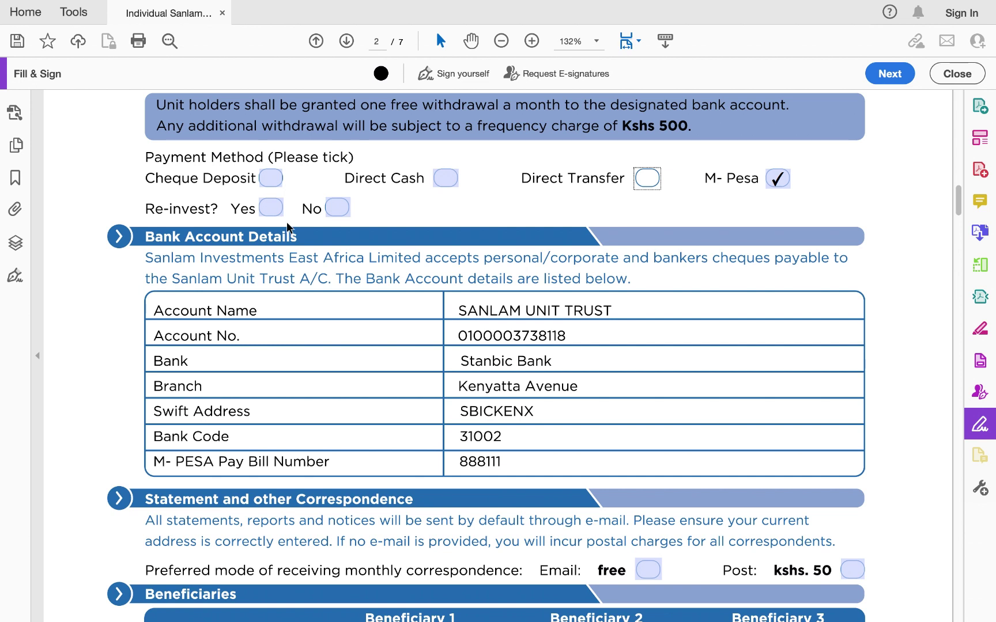
{"action": "left_click", "coordinate": [271, 209]}
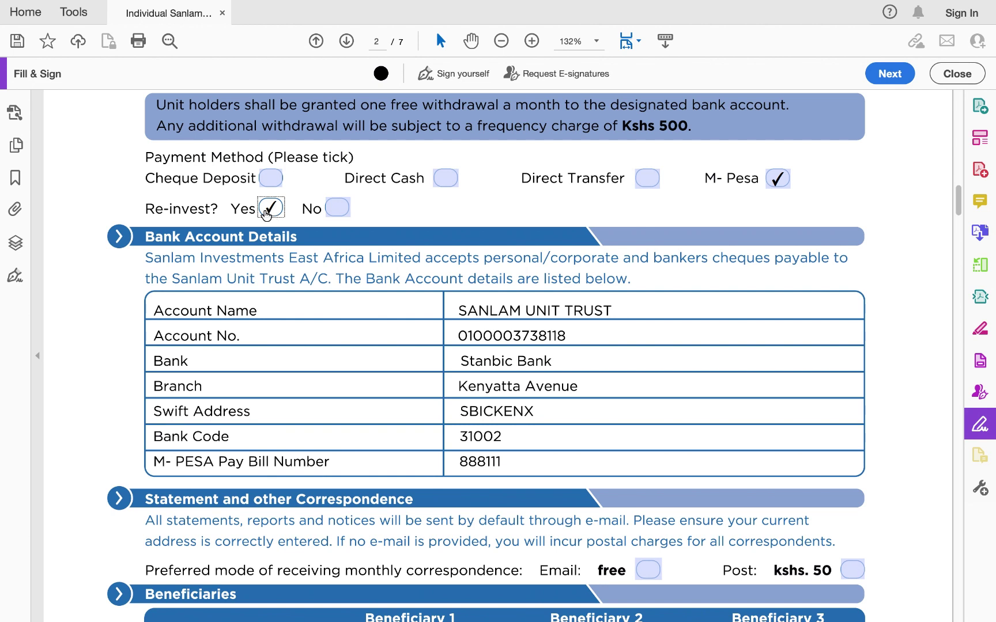
{"action": "scroll", "coordinate": [238, 359], "scroll_direction": "down", "scroll_amount": 4}
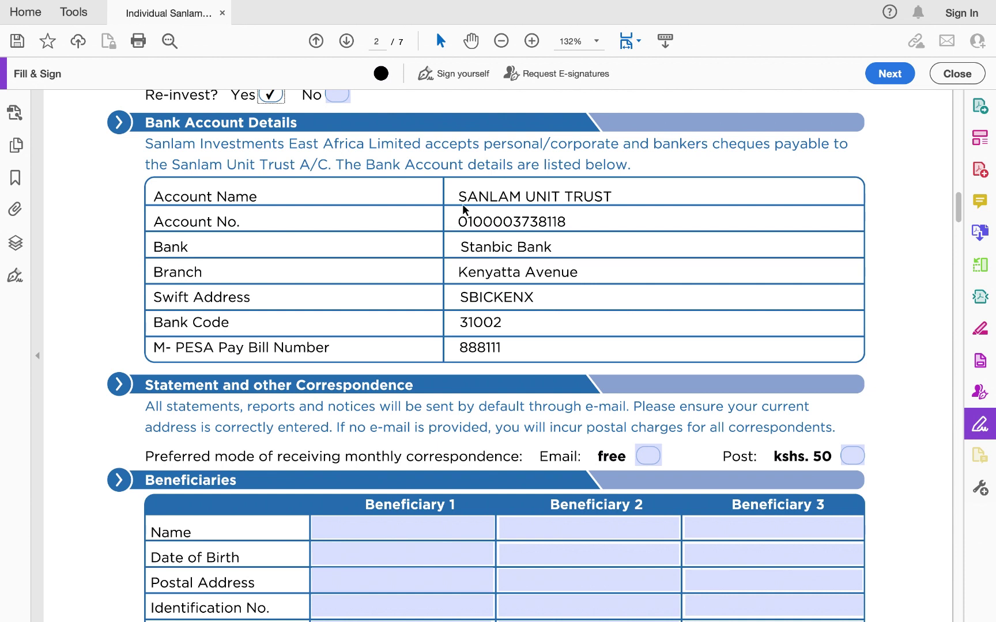
- Tick Email (free) for monthly correspondence, leaving Post unticked
{"action": "mouse_move", "coordinate": [461, 196]}
{"action": "left_mouse_down"}
{"action": "mouse_move", "coordinate": [518, 229]}
{"action": "mouse_move", "coordinate": [535, 275]}
{"action": "left_mouse_up"}
{"action": "scroll", "coordinate": [516, 276], "scroll_direction": "down", "scroll_amount": 1}
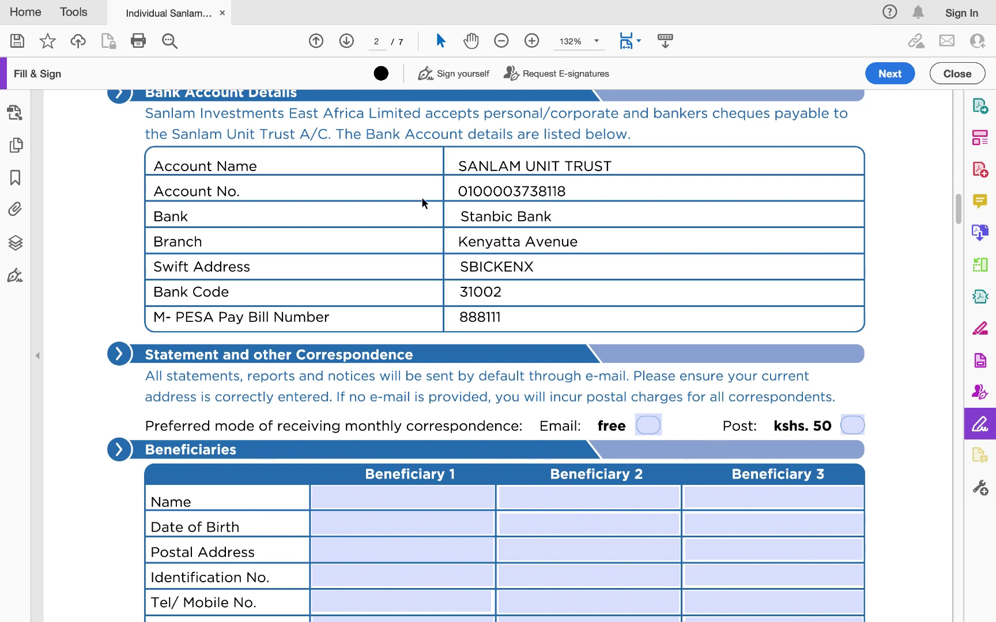
{"action": "scroll", "coordinate": [499, 263], "scroll_direction": "down", "scroll_amount": 2}
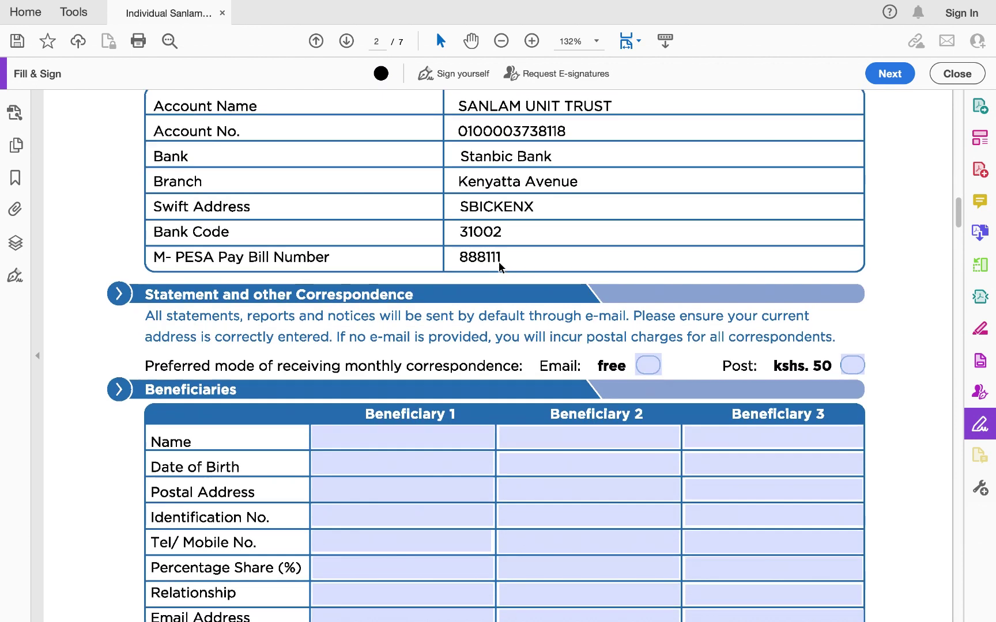
{"action": "scroll", "coordinate": [499, 262], "scroll_direction": "down", "scroll_amount": 1}
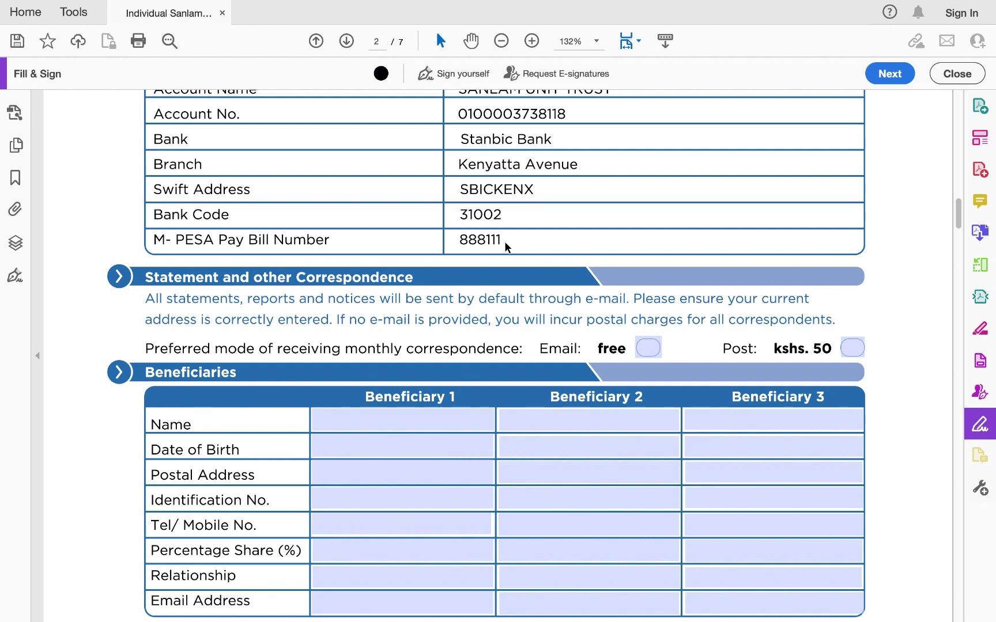
{"action": "scroll", "coordinate": [504, 241], "scroll_direction": "down", "scroll_amount": 4}
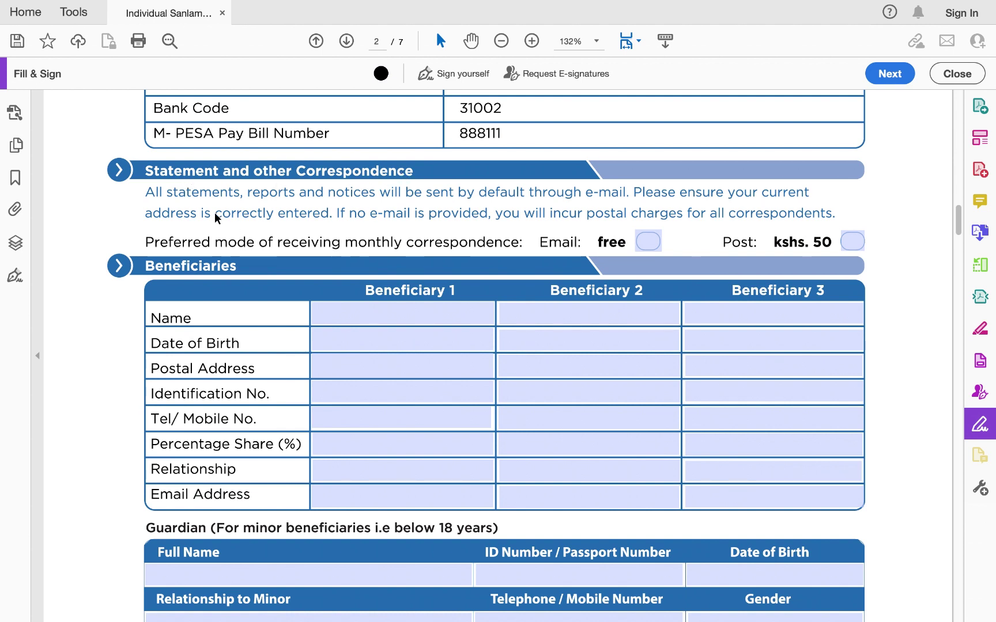
{"action": "scroll", "coordinate": [323, 243], "scroll_direction": "down", "scroll_amount": 1}
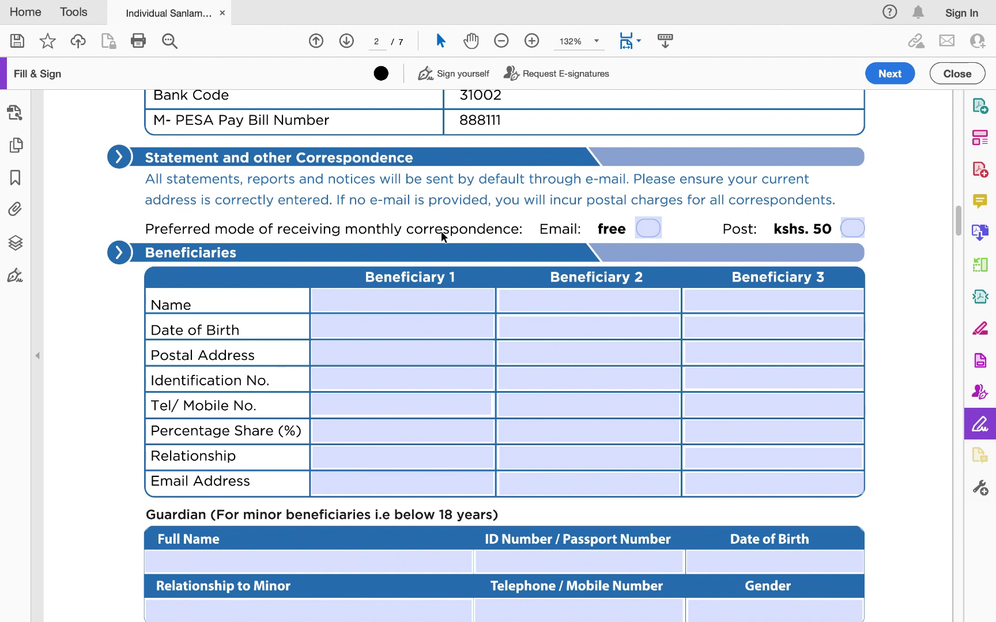
{"action": "left_click", "coordinate": [649, 230]}
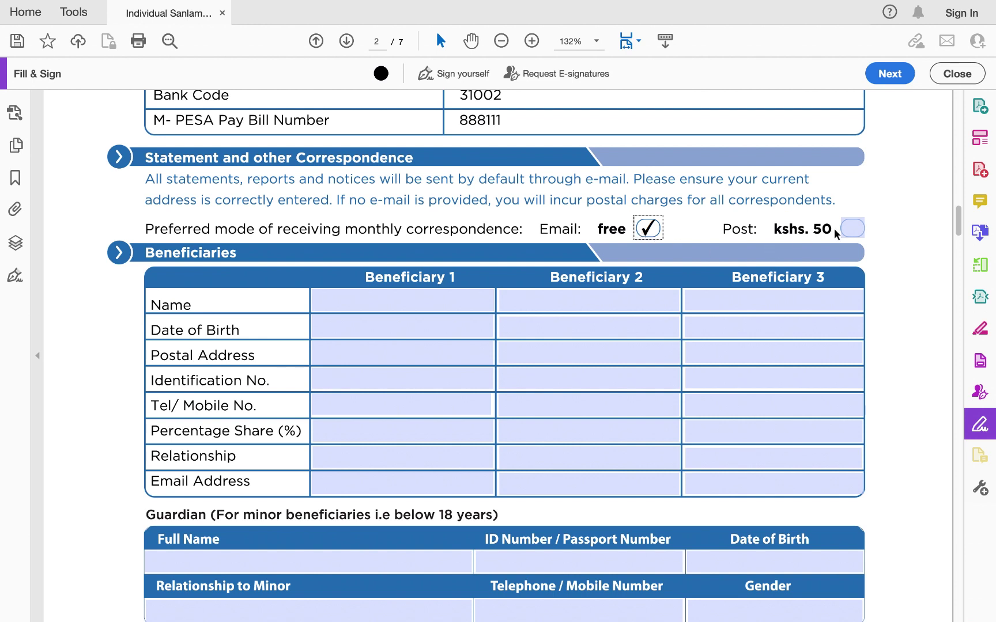
{"action": "left_click", "coordinate": [852, 229]}
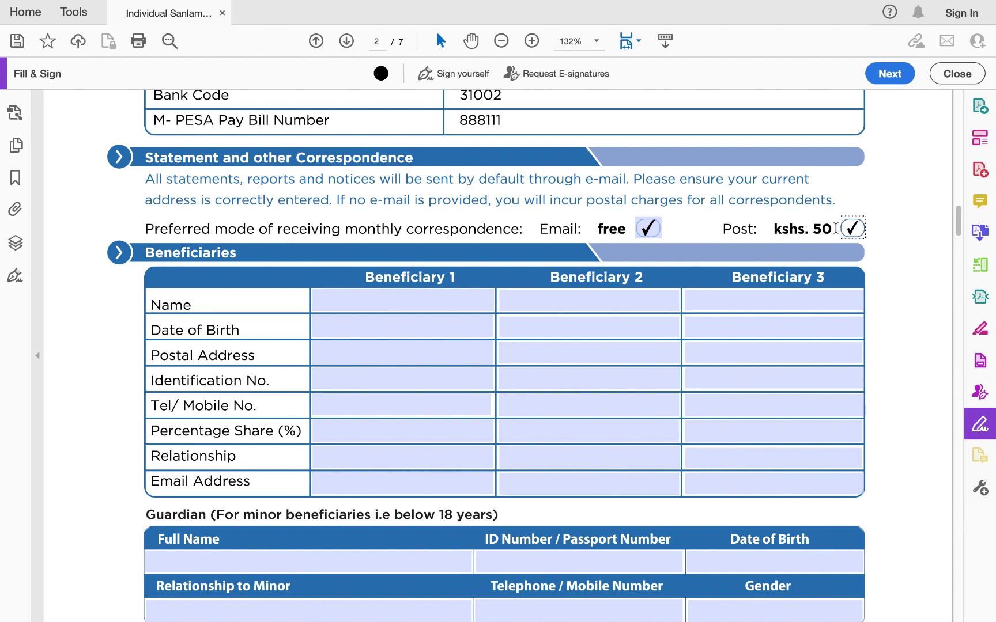
{"action": "left_click", "coordinate": [851, 235]}
- Enter Percentage Shares of 50, 10 and 40 for Beneficiaries 1, 2 and 3
{"action": "scroll", "coordinate": [594, 254], "scroll_direction": "down", "scroll_amount": 3}
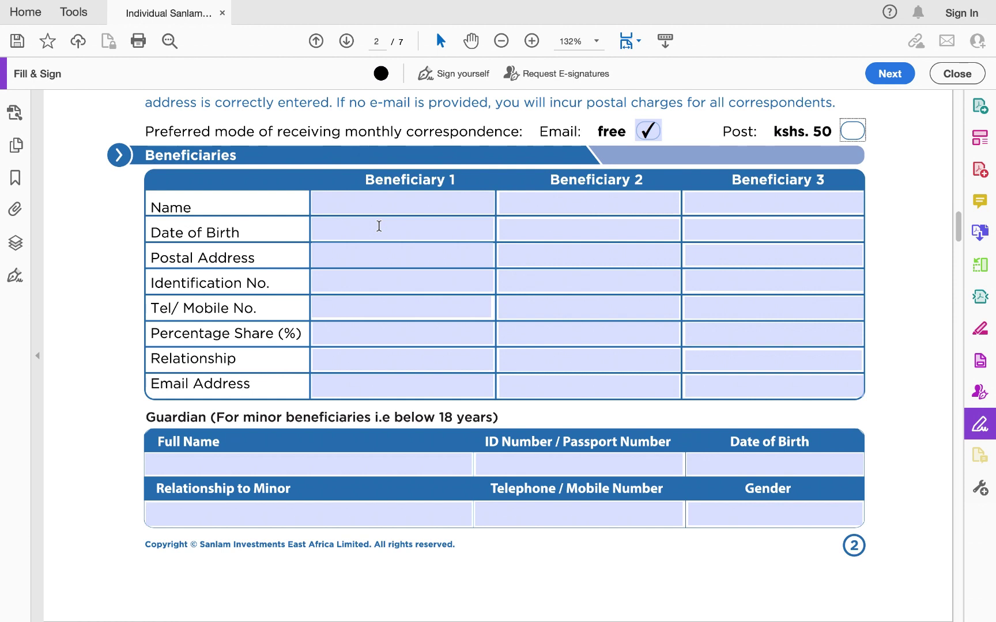
{"action": "left_click", "coordinate": [401, 205]}
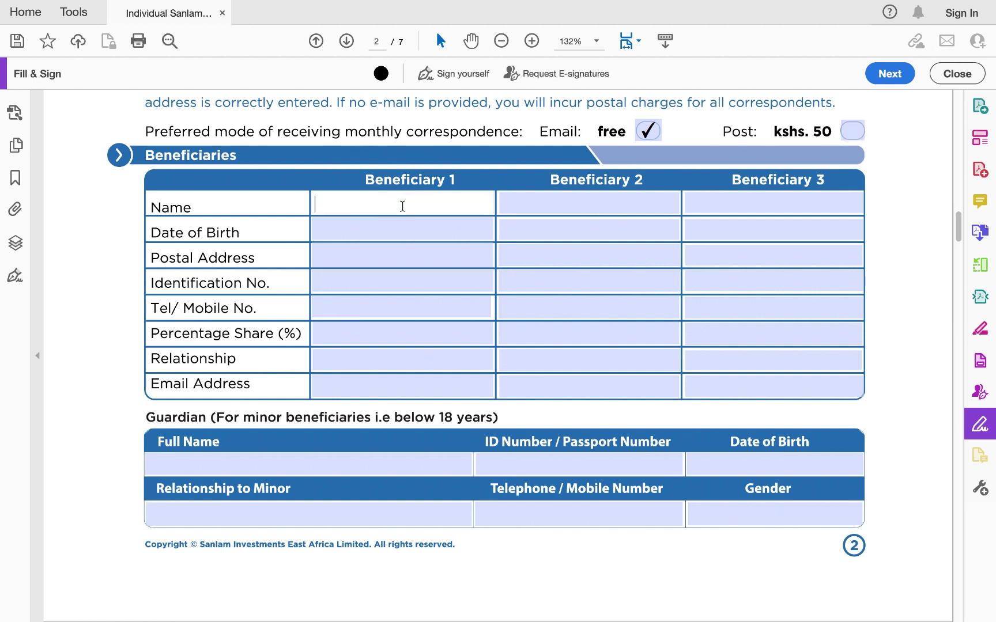
{"action": "left_click", "coordinate": [546, 202]}
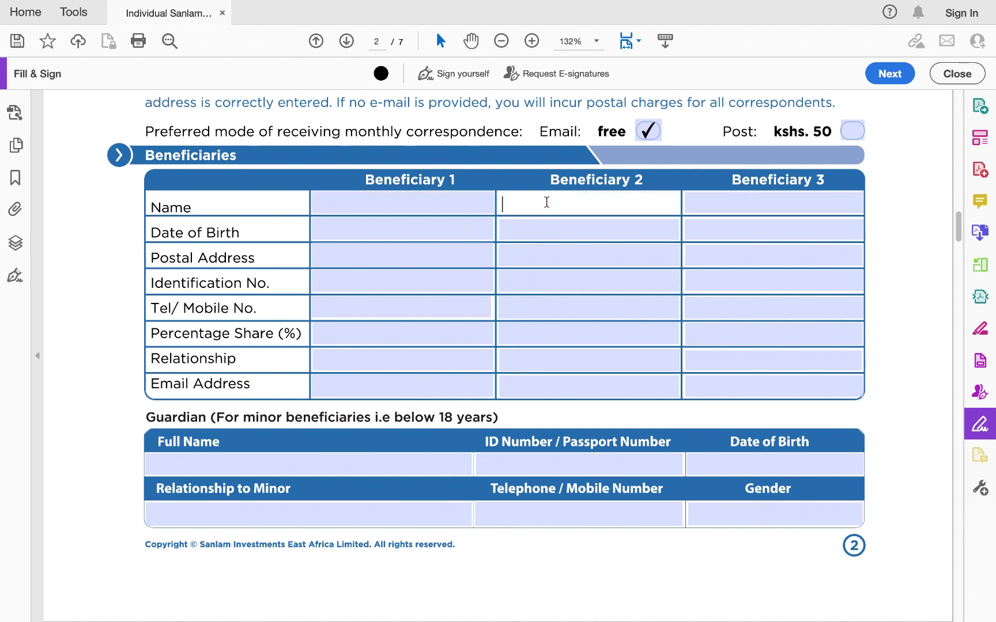
{"action": "left_click", "coordinate": [724, 199]}
{"action": "left_click", "coordinate": [443, 195]}
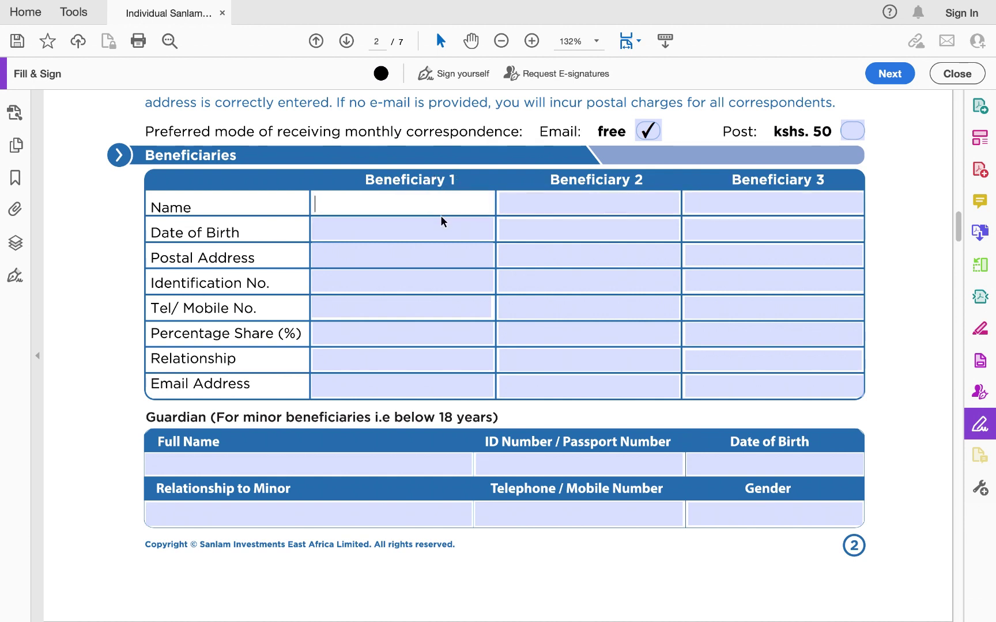
{"action": "left_click", "coordinate": [442, 226]}
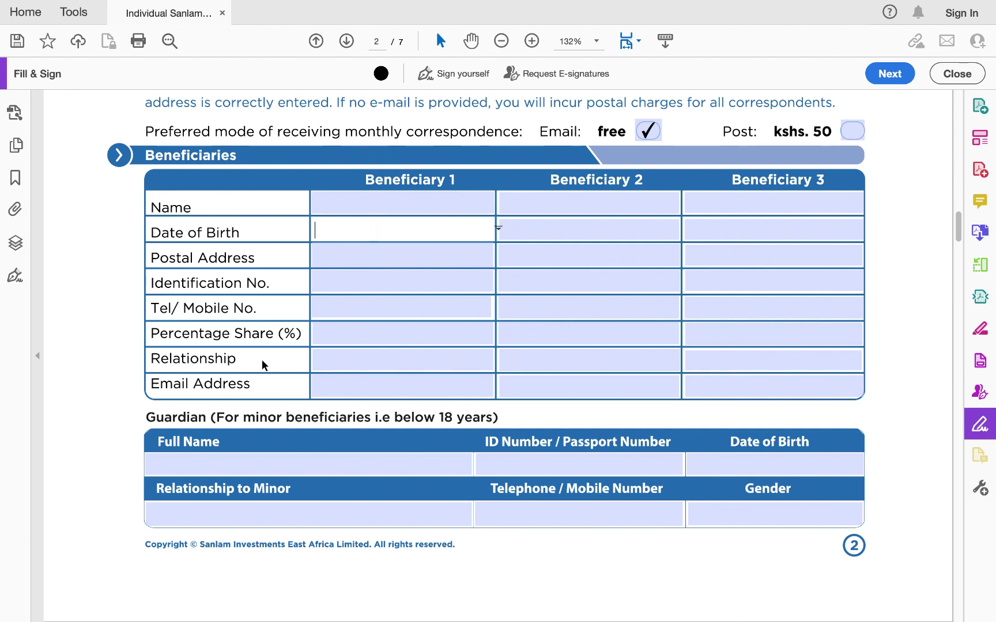
{"action": "left_click", "coordinate": [365, 335]}
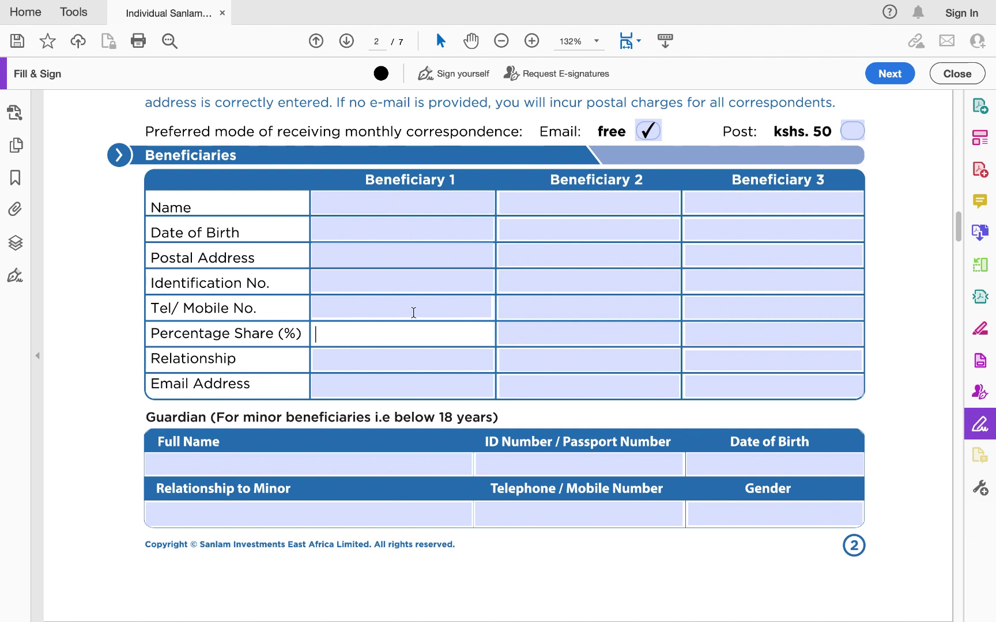
{"action": "type", "text": "50"}
{"action": "left_click", "coordinate": [525, 337]}
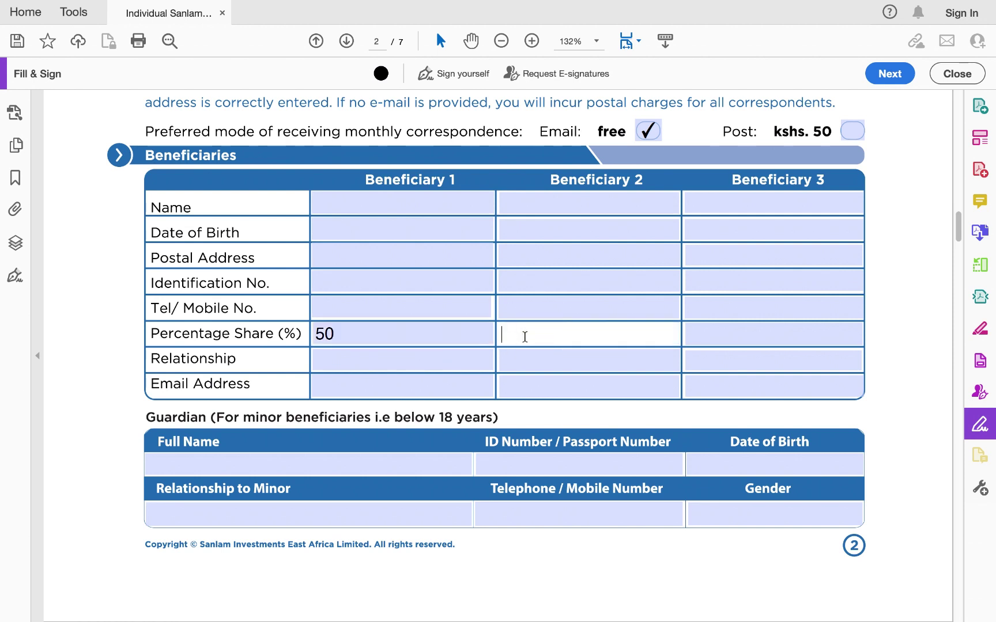
{"action": "type", "text": "10"}
{"action": "left_click", "coordinate": [572, 413]}
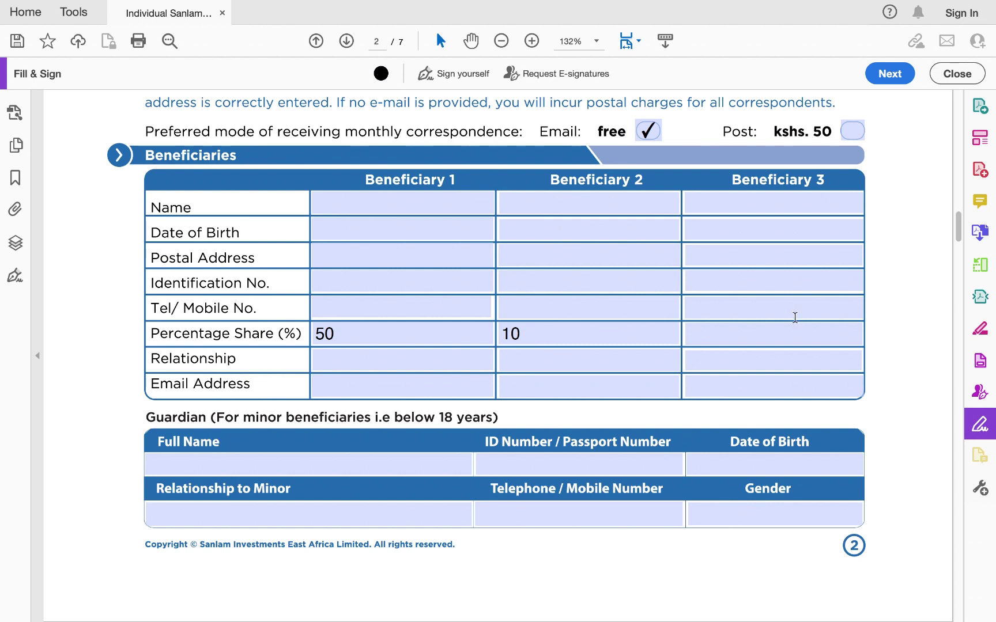
{"action": "left_click", "coordinate": [769, 332]}
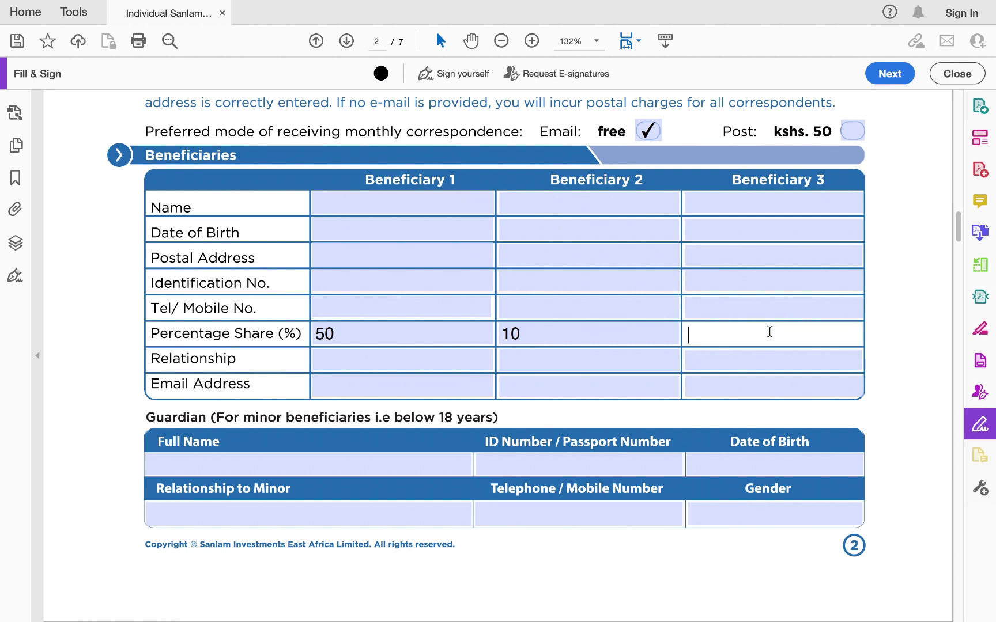
{"action": "type", "text": "40"}
{"action": "left_click", "coordinate": [760, 347]}
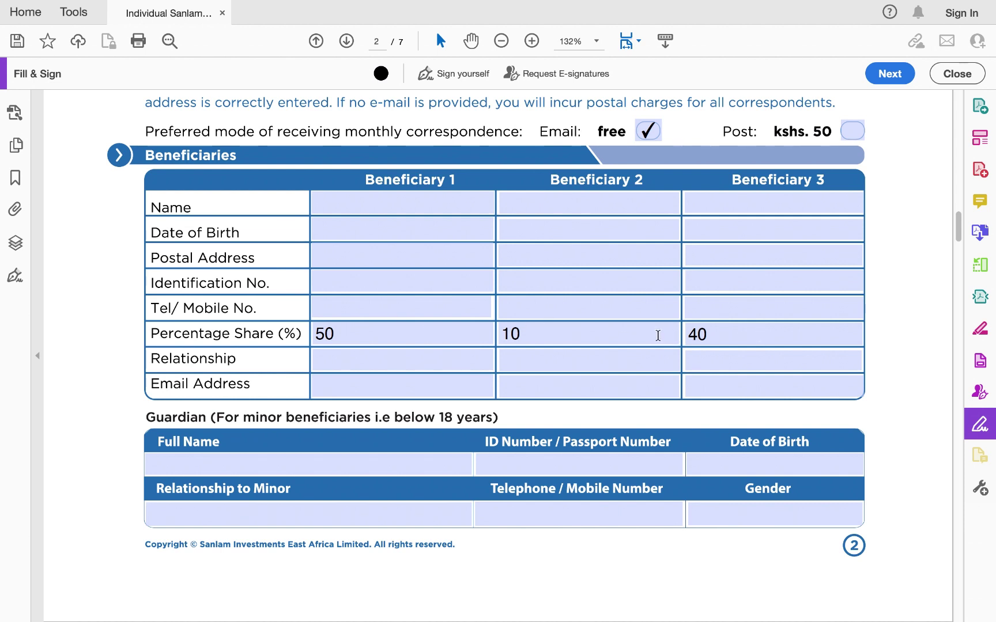
- Clear Beneficiary 2 and 3 shares and change Beneficiary 1's share to 100
{"action": "left_click", "coordinate": [736, 337]}
{"action": "key", "text": "BackSpace"}
{"action": "key", "text": "BackSpace"}
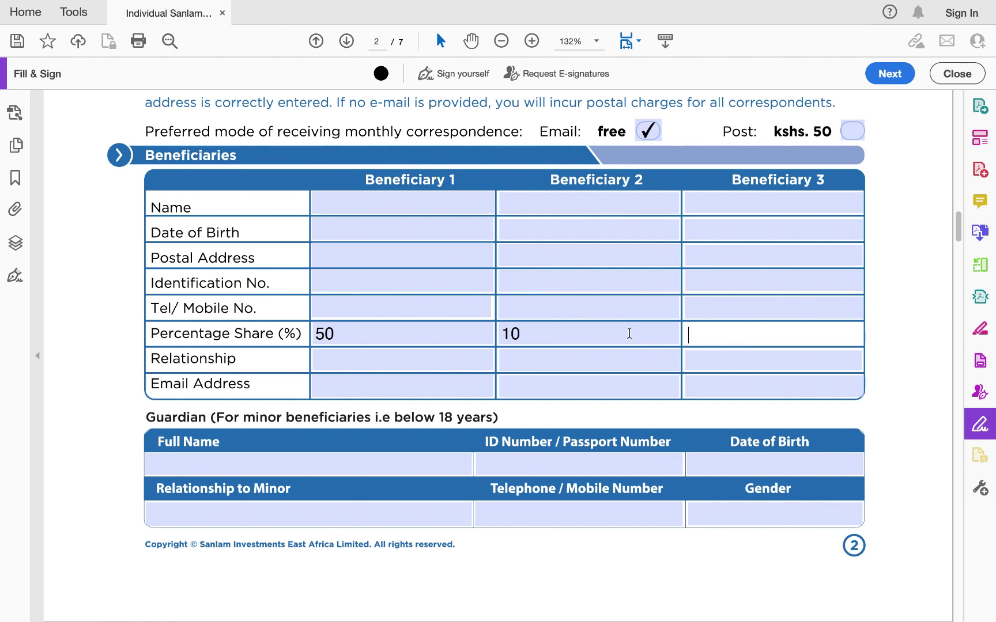
{"action": "left_click", "coordinate": [630, 333]}
{"action": "key", "text": "BackSpace"}
{"action": "key", "text": "BackSpace"}
{"action": "left_click", "coordinate": [482, 335]}
{"action": "key", "text": "BackSpace"}
{"action": "key", "text": "BackSpace"}
{"action": "type", "text": "100"}
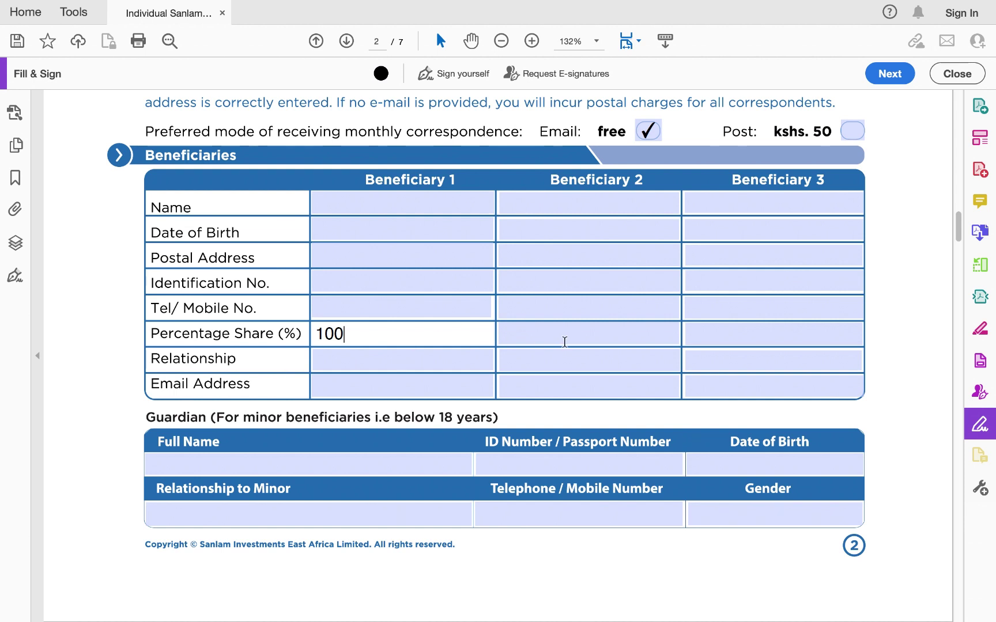
{"action": "scroll", "coordinate": [401, 342], "scroll_direction": "down", "scroll_amount": 3}
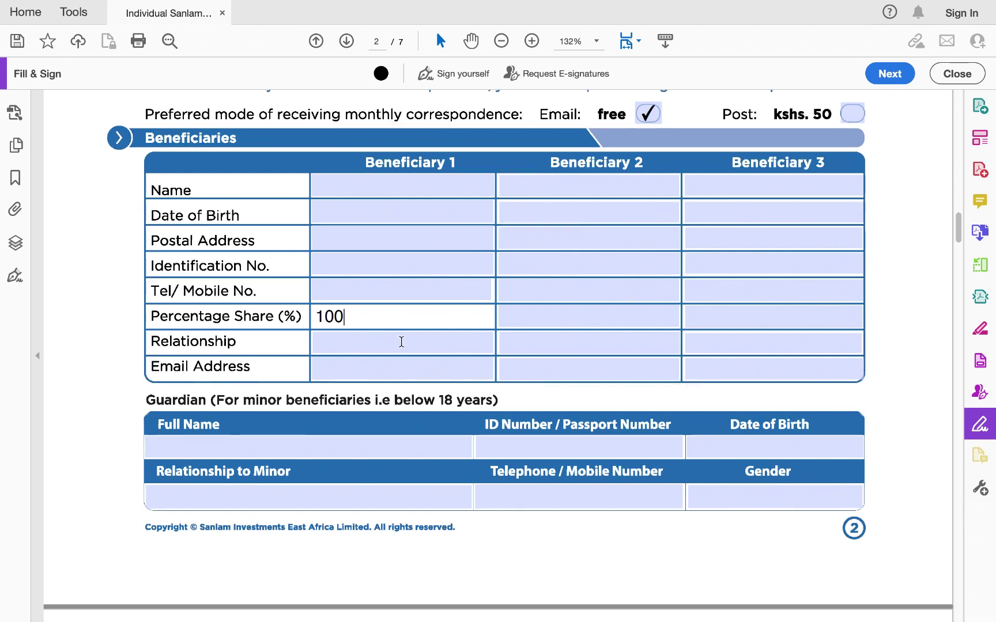
{"action": "scroll", "coordinate": [402, 342], "scroll_direction": "up", "scroll_amount": 3}
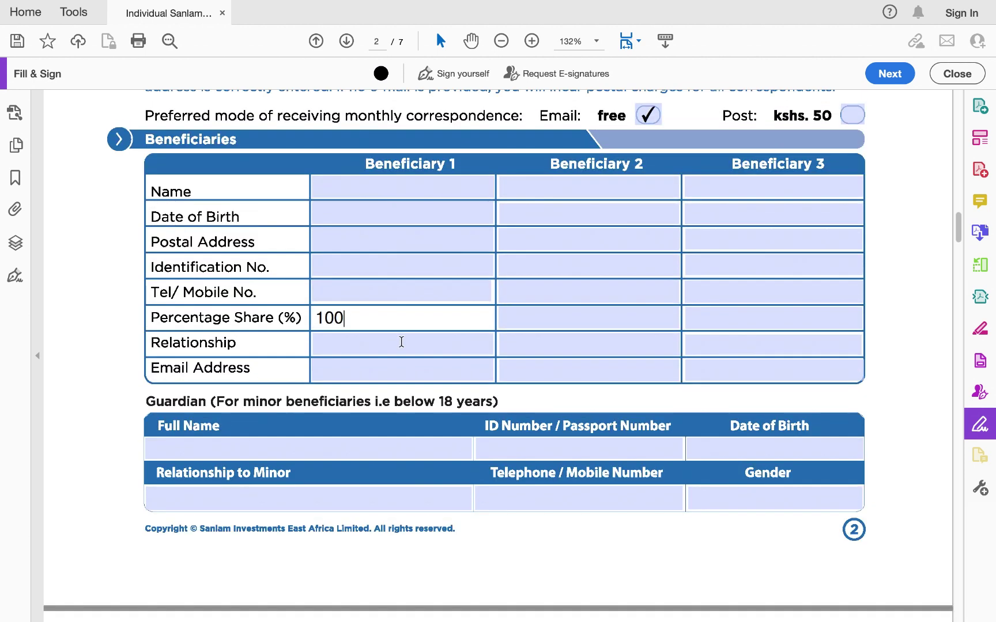
{"action": "left_click", "coordinate": [437, 187]}
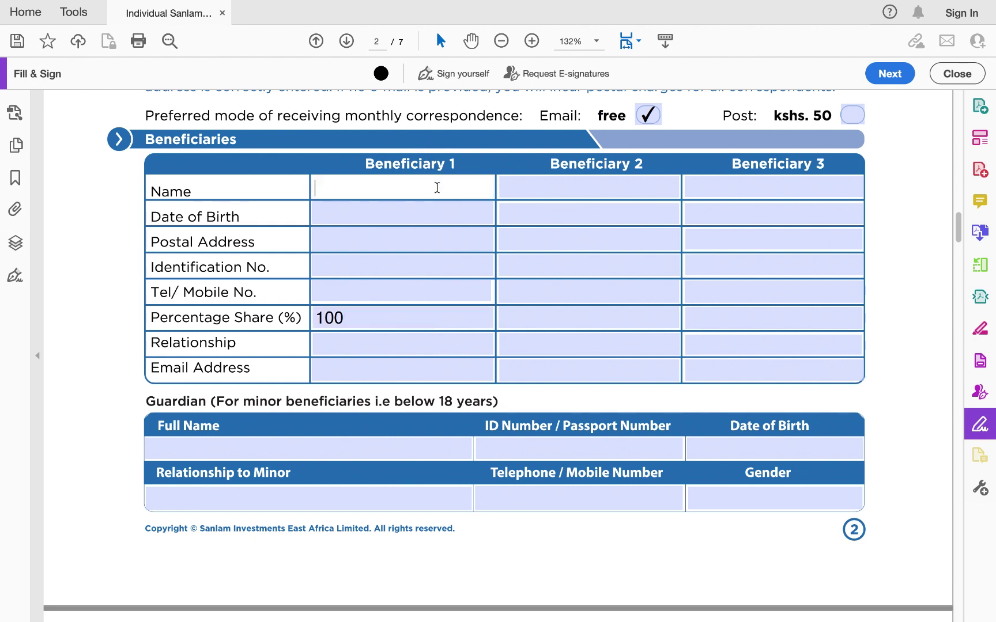
{"action": "left_click", "coordinate": [408, 216]}
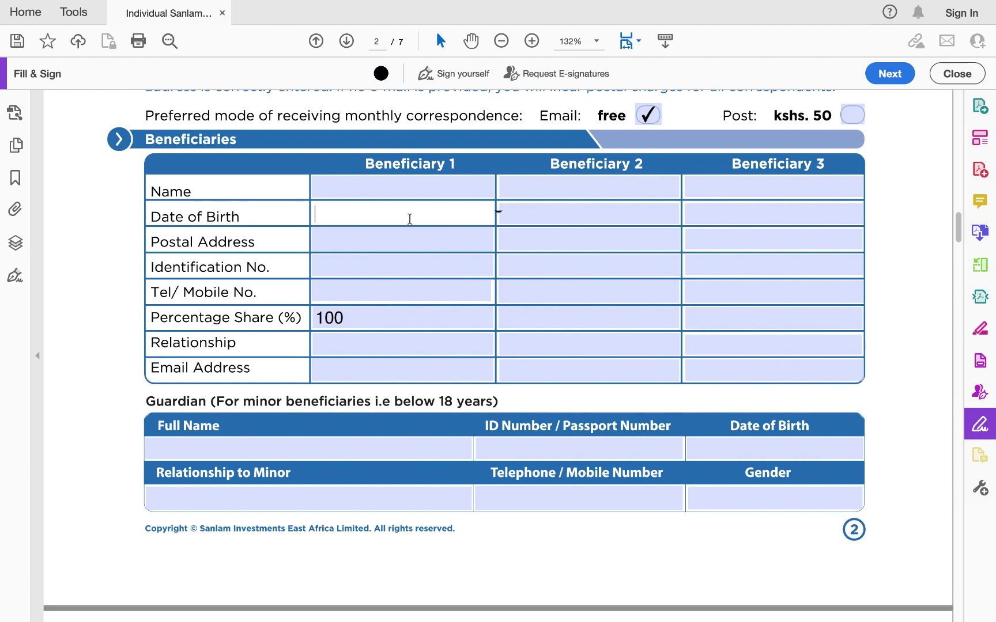
{"action": "scroll", "coordinate": [390, 340], "scroll_direction": "down", "scroll_amount": 4}
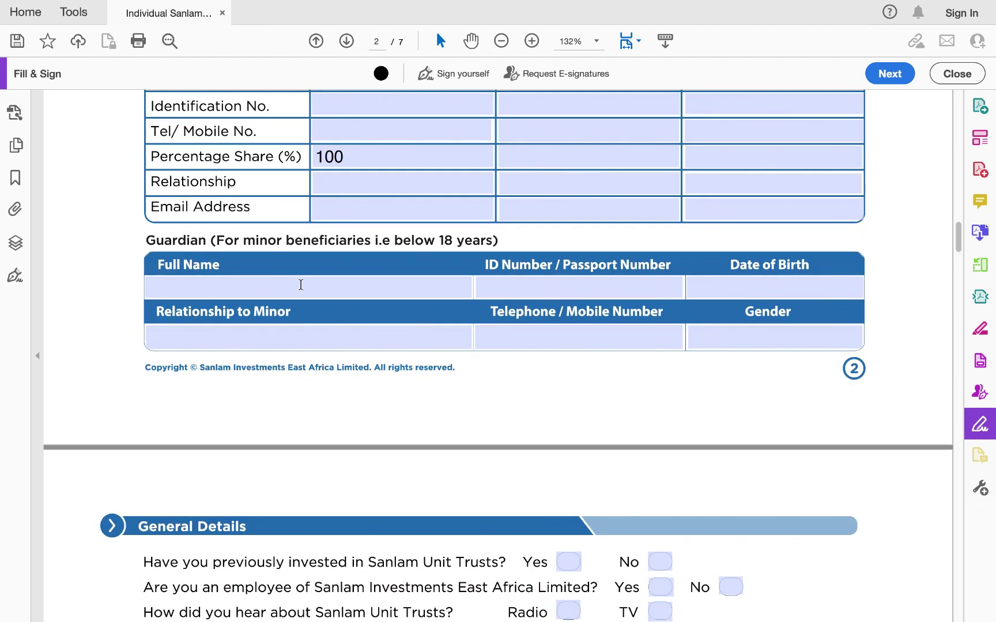
{"action": "left_click", "coordinate": [299, 288]}
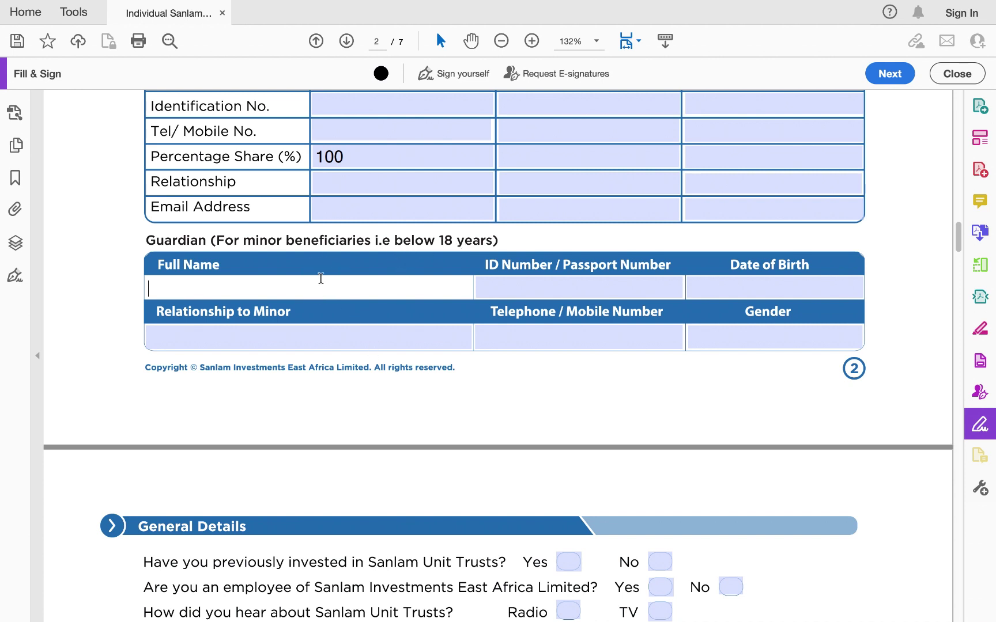
{"action": "left_click", "coordinate": [308, 329]}
{"action": "left_click", "coordinate": [323, 288]}
{"action": "left_click", "coordinate": [527, 285]}
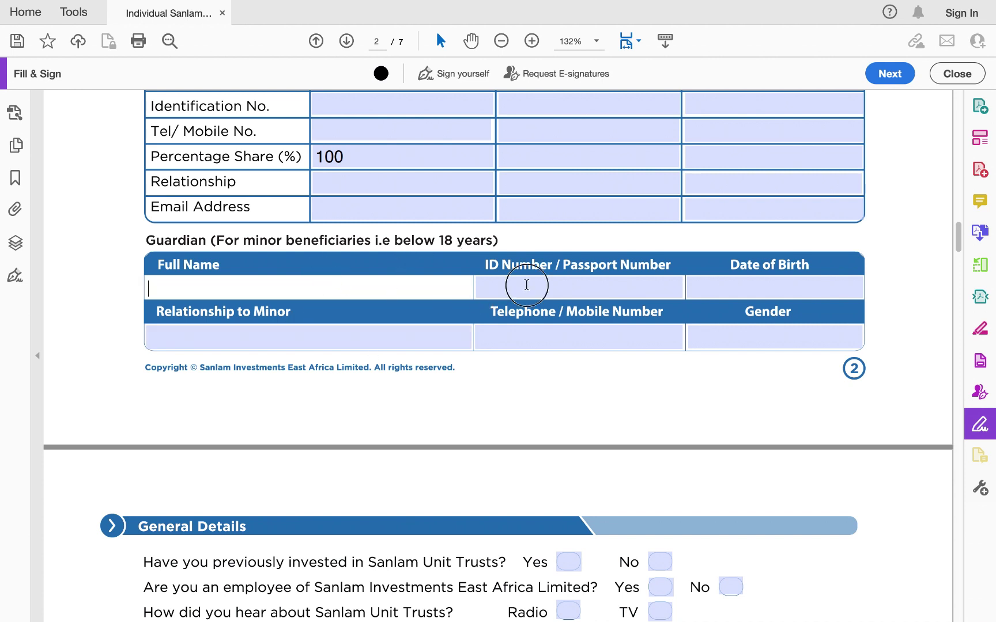
{"action": "left_click", "coordinate": [523, 333]}
{"action": "left_click", "coordinate": [371, 288]}
{"action": "scroll", "coordinate": [405, 301], "scroll_direction": "down", "scroll_amount": 4}
- Tick Word of mouth and Internet, and enter the referrer's name under Other (Please State)
{"action": "scroll", "coordinate": [406, 301], "scroll_direction": "down", "scroll_amount": 2}
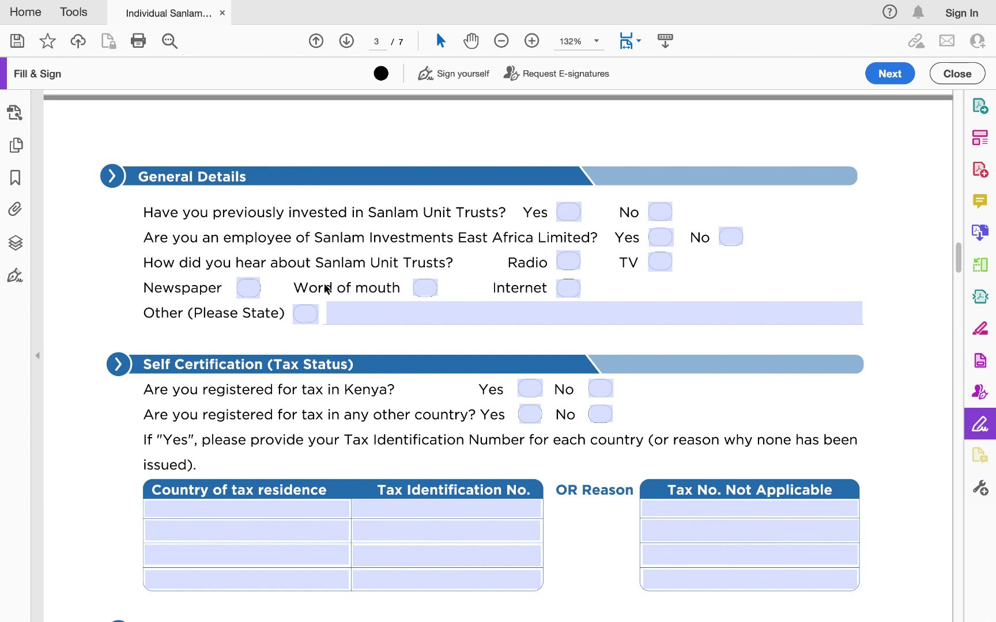
{"action": "scroll", "coordinate": [325, 286], "scroll_direction": "down", "scroll_amount": 3}
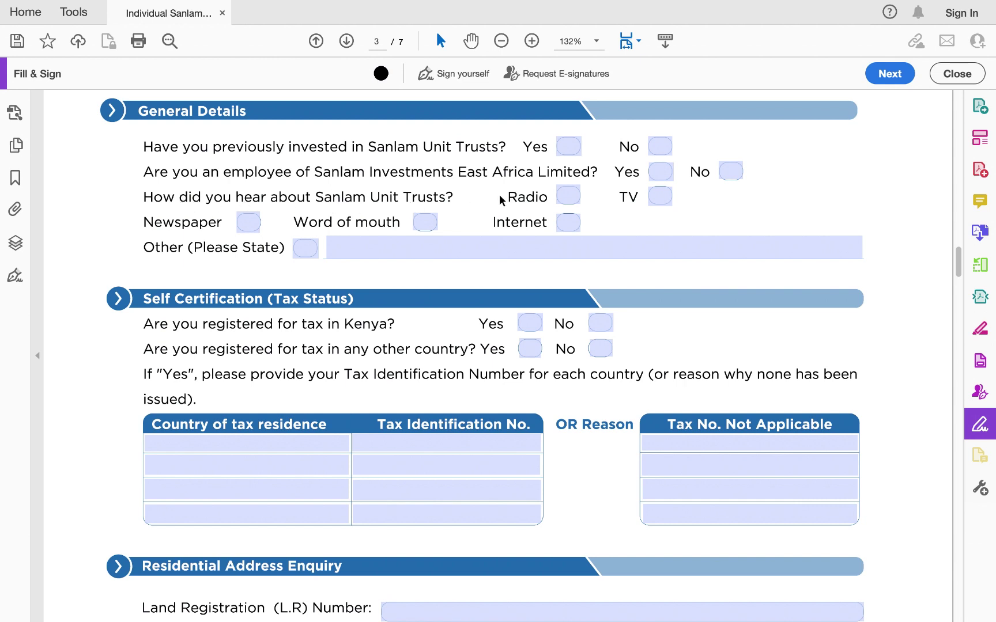
{"action": "left_click", "coordinate": [421, 227]}
{"action": "left_click", "coordinate": [568, 225]}
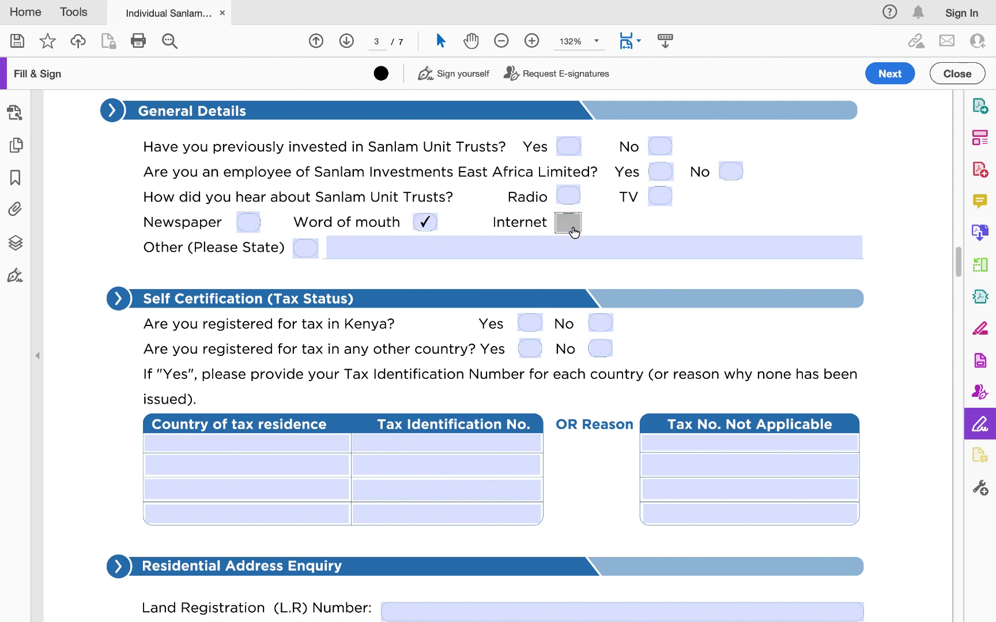
{"action": "left_click", "coordinate": [464, 248]}
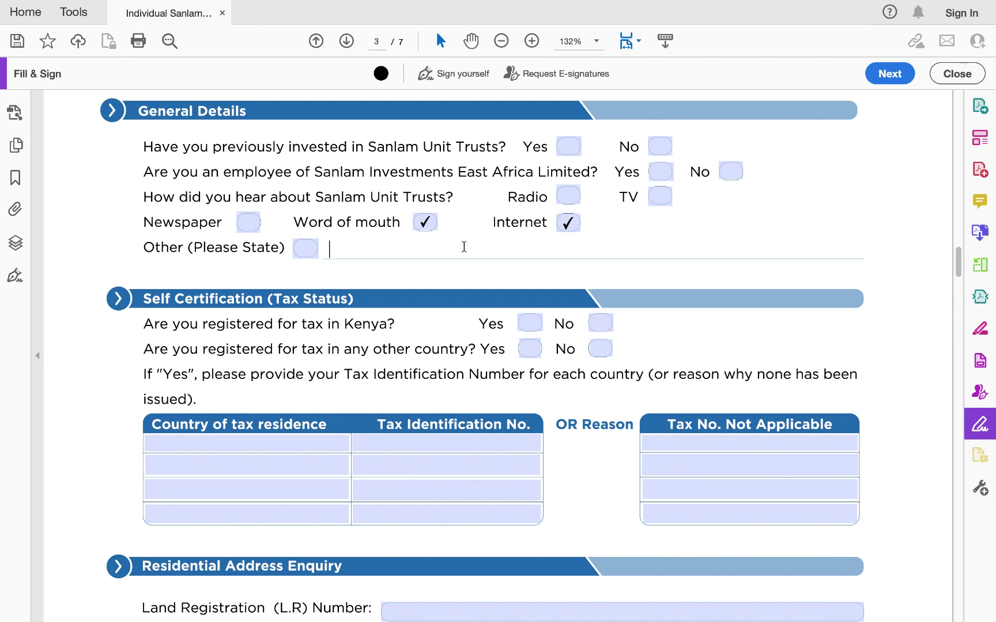
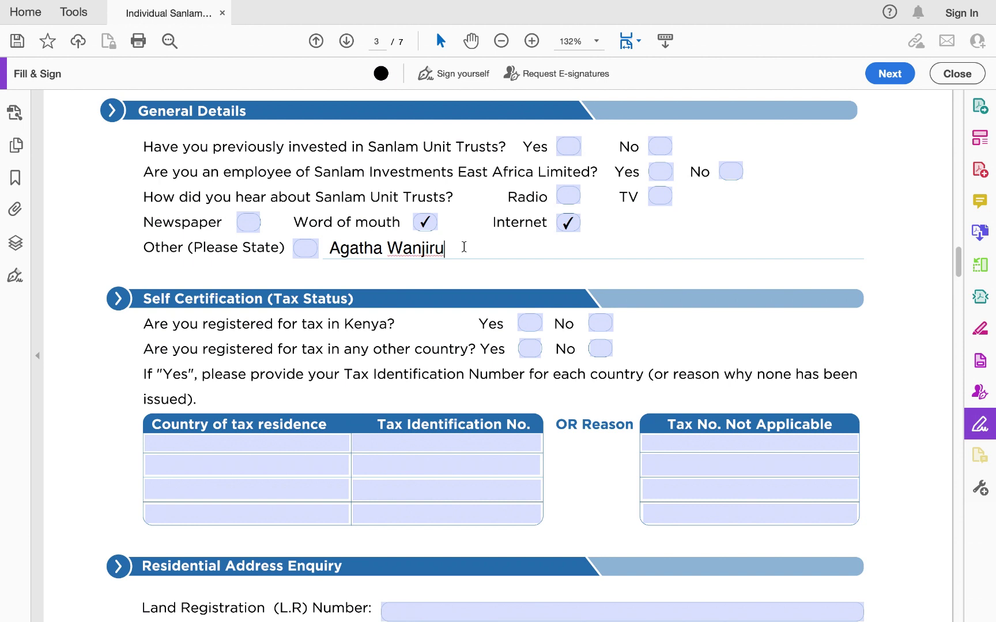
- Tick Yes for being tax-registered in Kenya and in another country
{"action": "scroll", "coordinate": [469, 236], "scroll_direction": "down", "scroll_amount": 3}
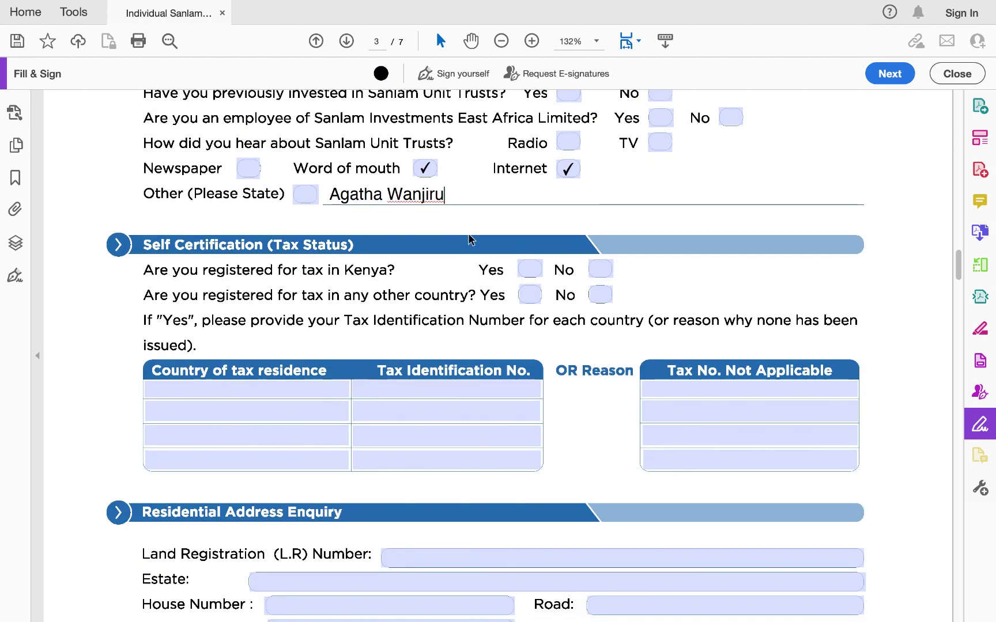
{"action": "scroll", "coordinate": [304, 236], "scroll_direction": "down", "scroll_amount": 3}
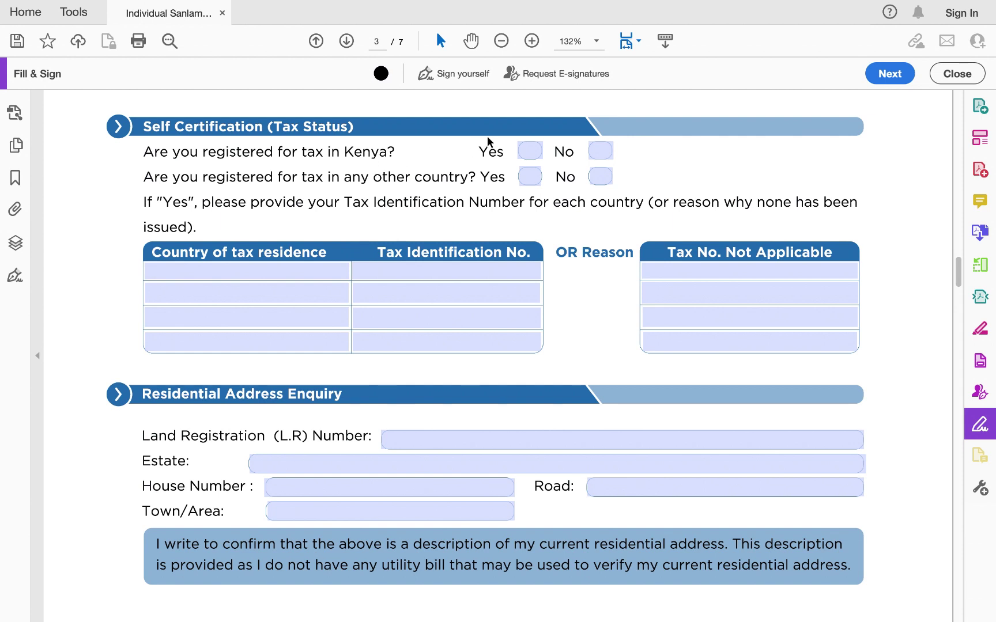
{"action": "left_click", "coordinate": [525, 152]}
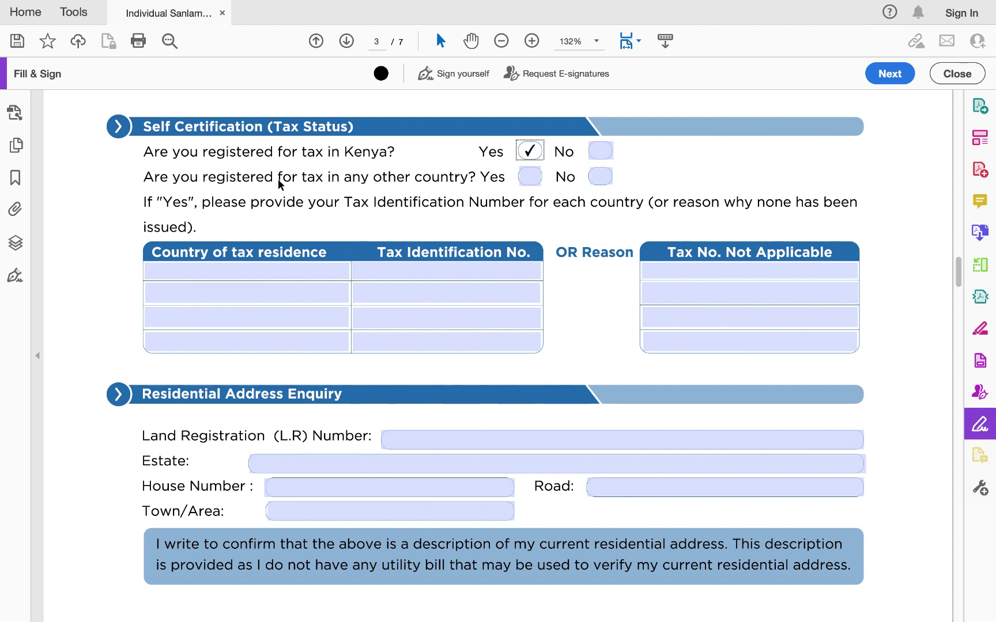
{"action": "left_click", "coordinate": [534, 182]}
- Enter Kenya as the second country of tax residence
{"action": "left_click", "coordinate": [207, 269]}
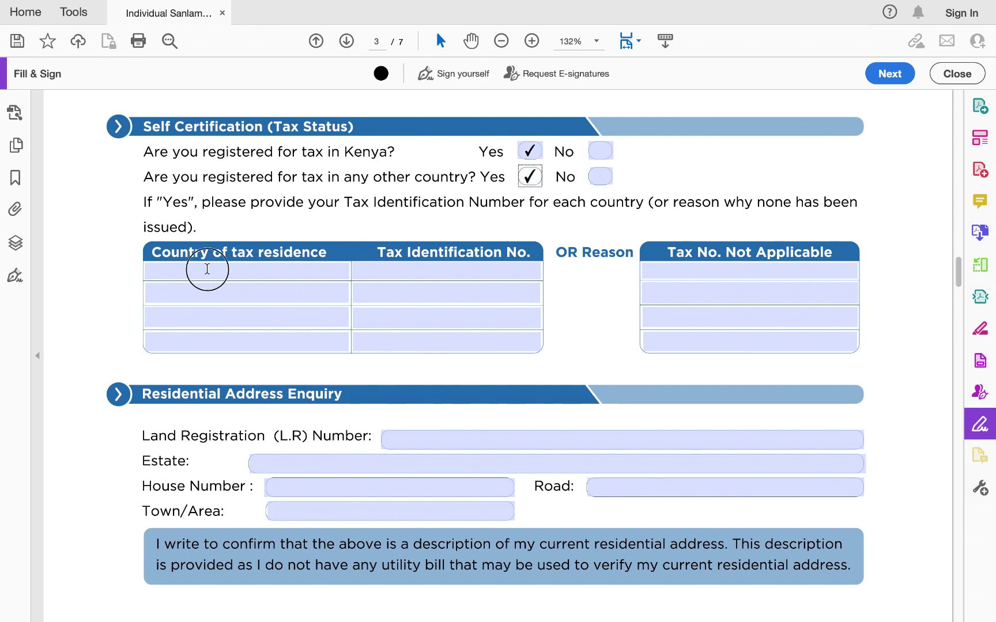
{"action": "left_click", "coordinate": [428, 267]}
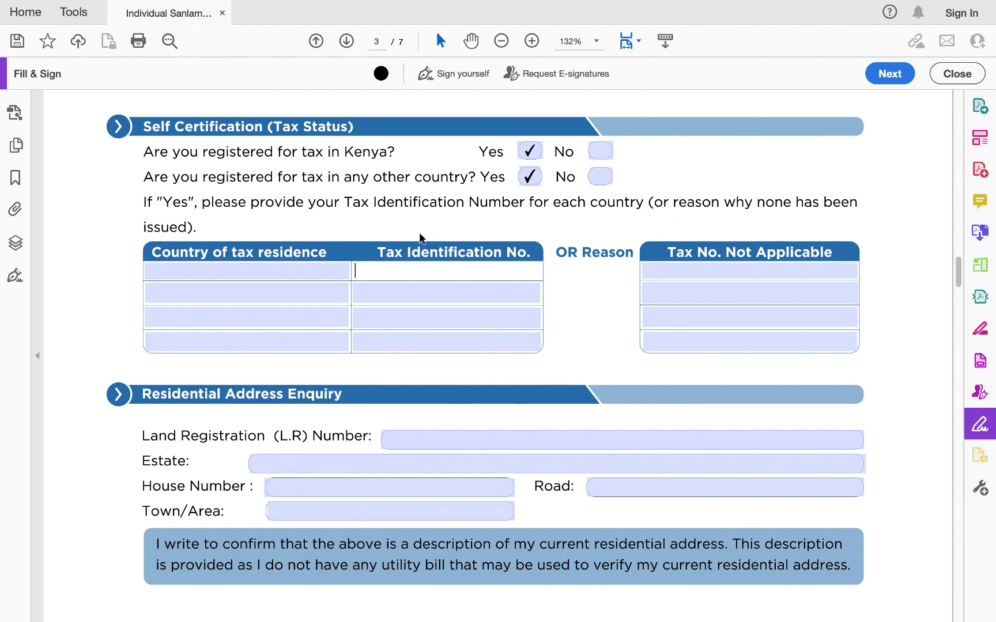
{"action": "left_click", "coordinate": [311, 290]}
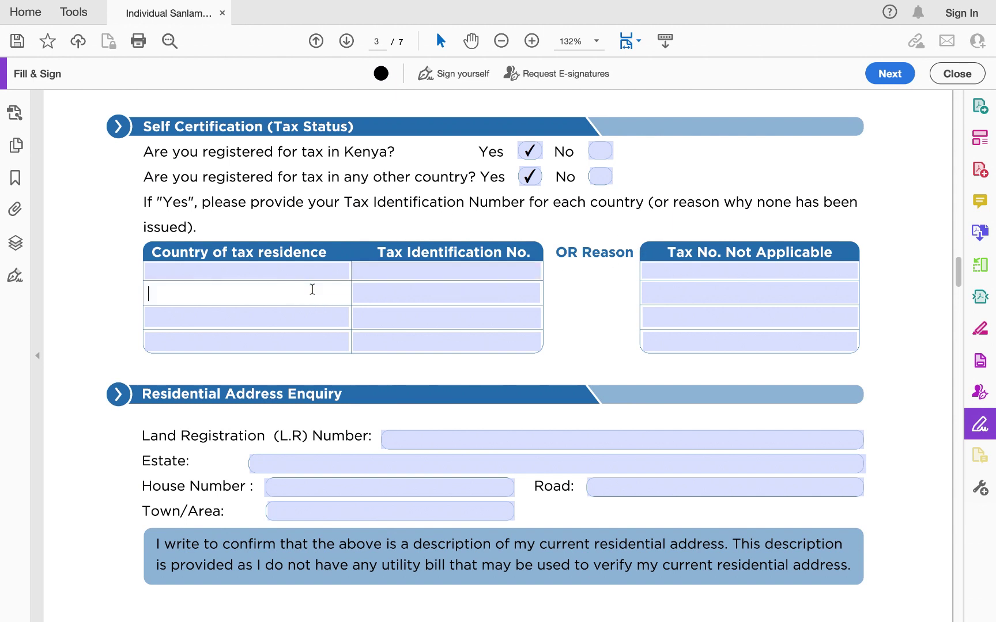
{"action": "type", "text": "Kenta"}
{"action": "key", "text": "BackSpace"}
{"action": "key", "text": "BackSpace"}
{"action": "type", "text": "ya"}
{"action": "left_click", "coordinate": [429, 291]}
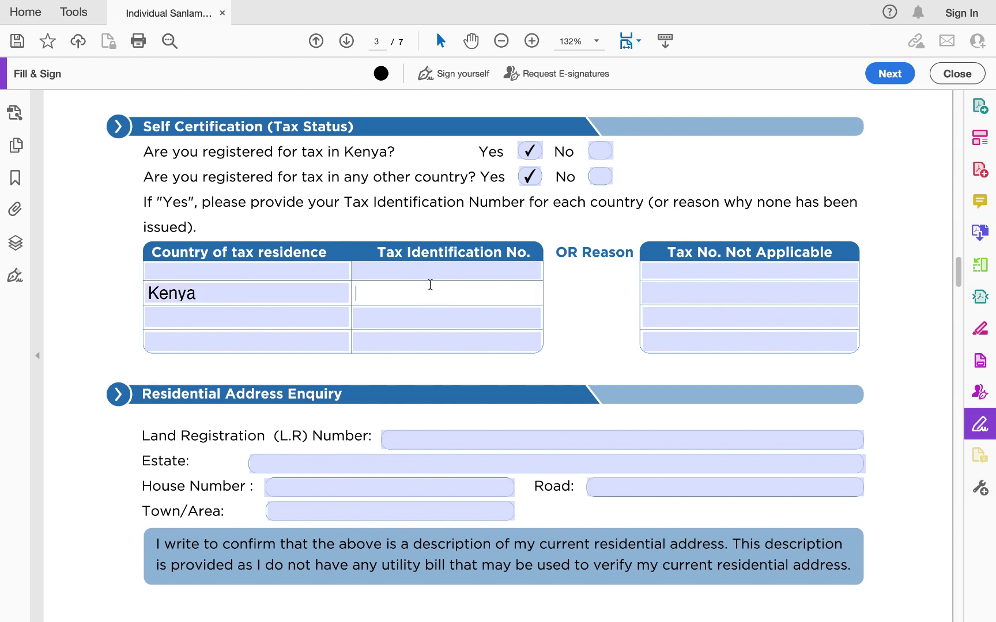
{"action": "scroll", "coordinate": [351, 338], "scroll_direction": "down", "scroll_amount": 3}
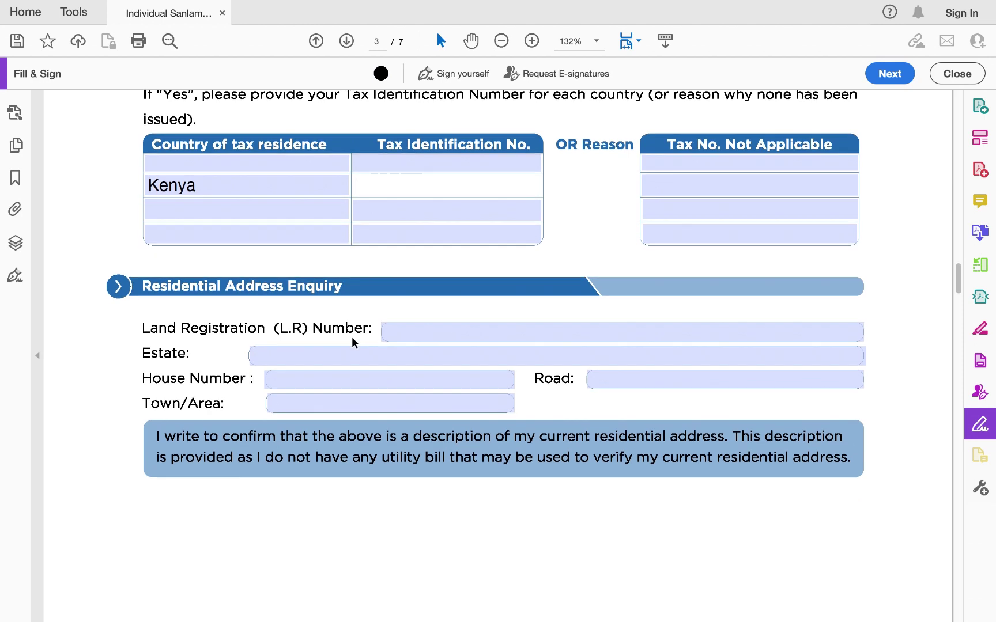
- Enter N/A as the L.R Number, leaving Estate, House Number, Town/Area and Road blank
{"action": "scroll", "coordinate": [352, 340], "scroll_direction": "down", "scroll_amount": 2}
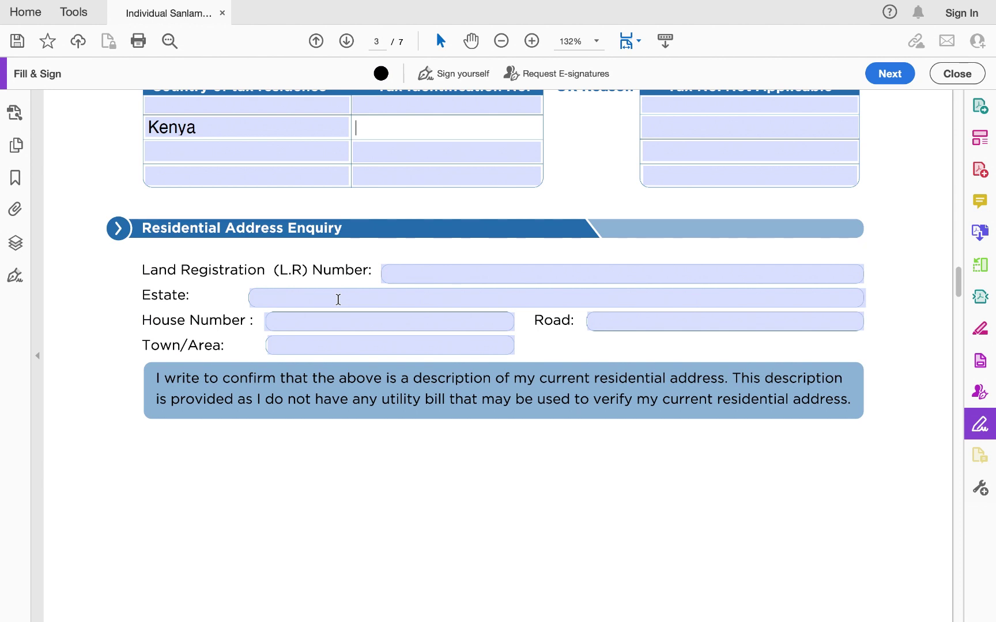
{"action": "left_click", "coordinate": [400, 275]}
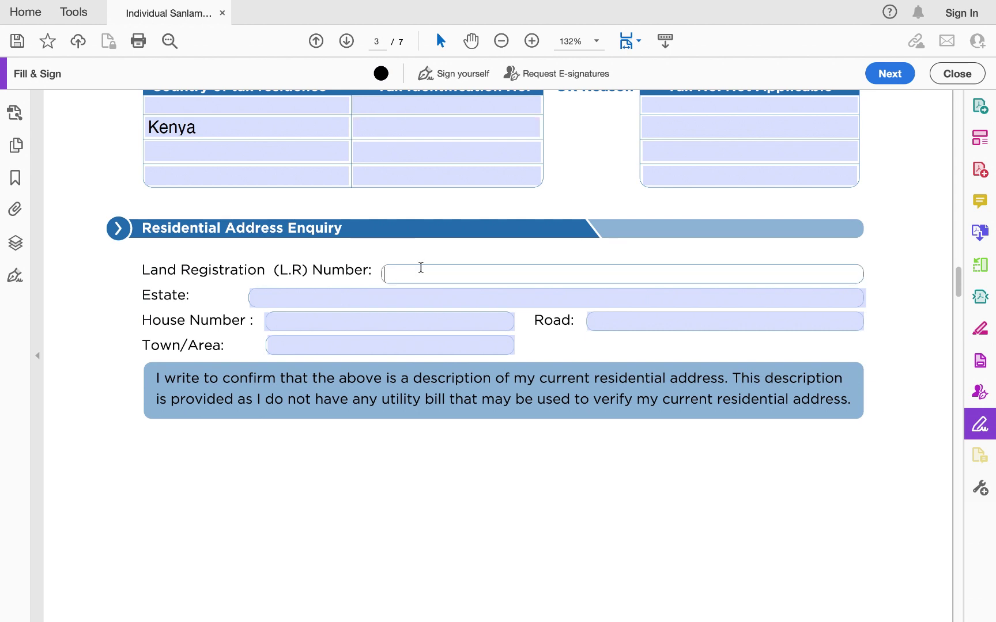
{"action": "type", "text": "N/A"}
{"action": "left_click", "coordinate": [428, 297]}
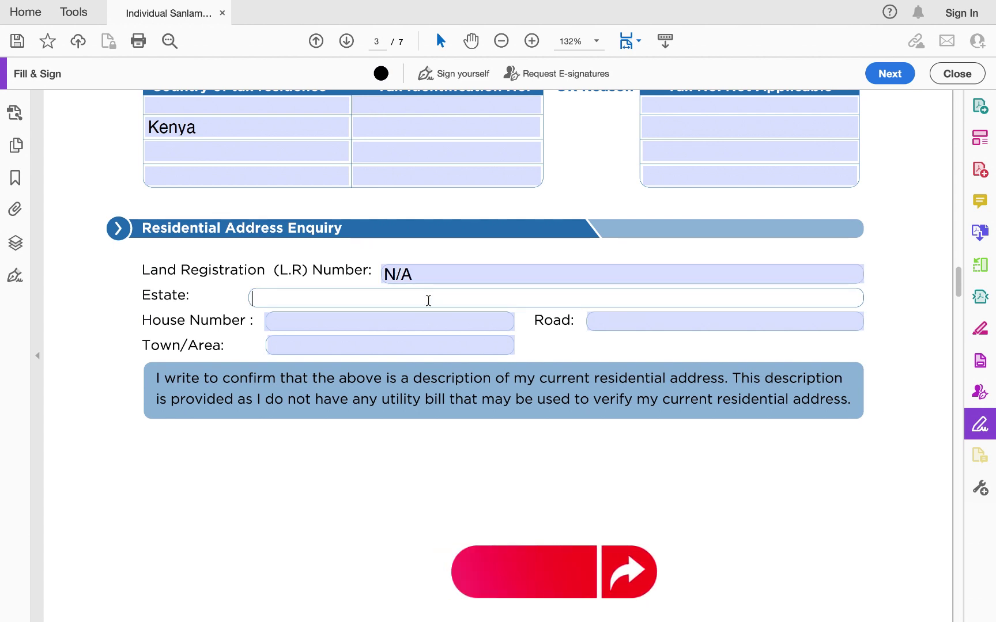
{"action": "left_click", "coordinate": [442, 322]}
{"action": "left_click", "coordinate": [405, 341]}
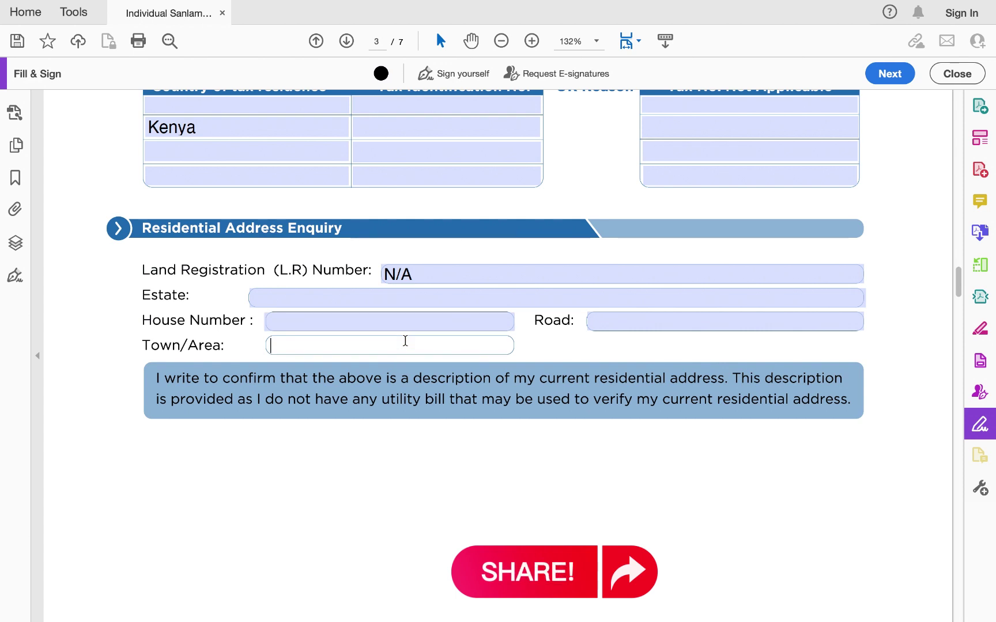
{"action": "left_click", "coordinate": [628, 318]}
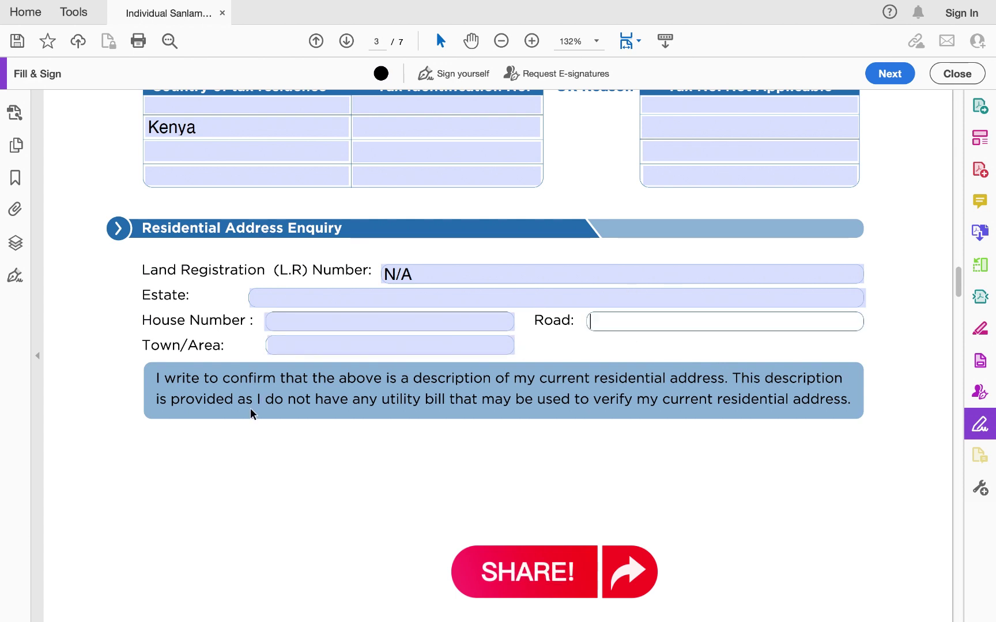
{"action": "scroll", "coordinate": [250, 408], "scroll_direction": "down", "scroll_amount": 3}
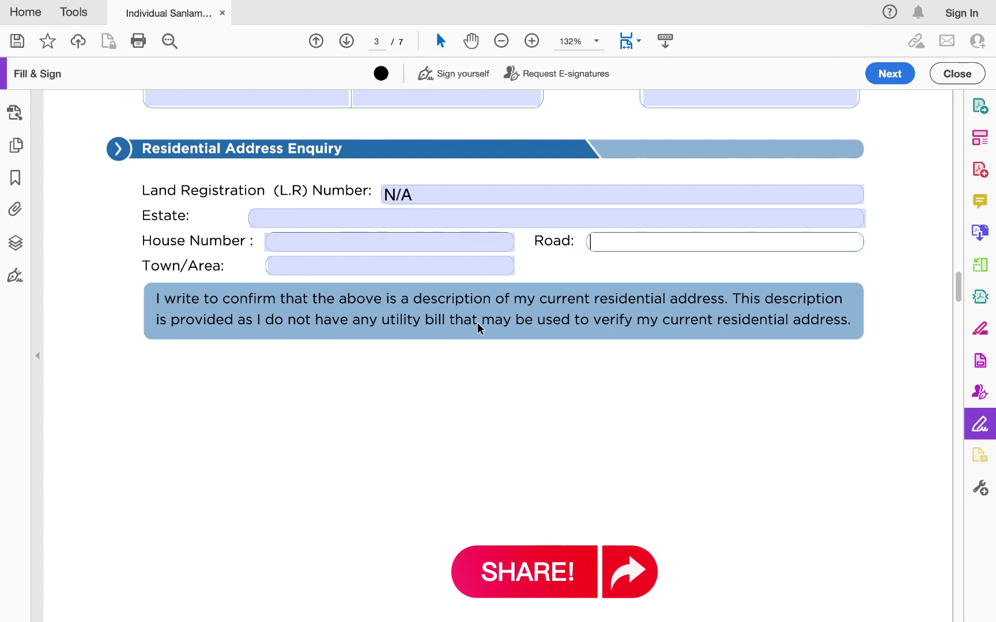
- Scroll past the end of page 3 to bring page 4's Risk Assessment questions into view
{"action": "scroll", "coordinate": [432, 317], "scroll_direction": "down", "scroll_amount": 3}
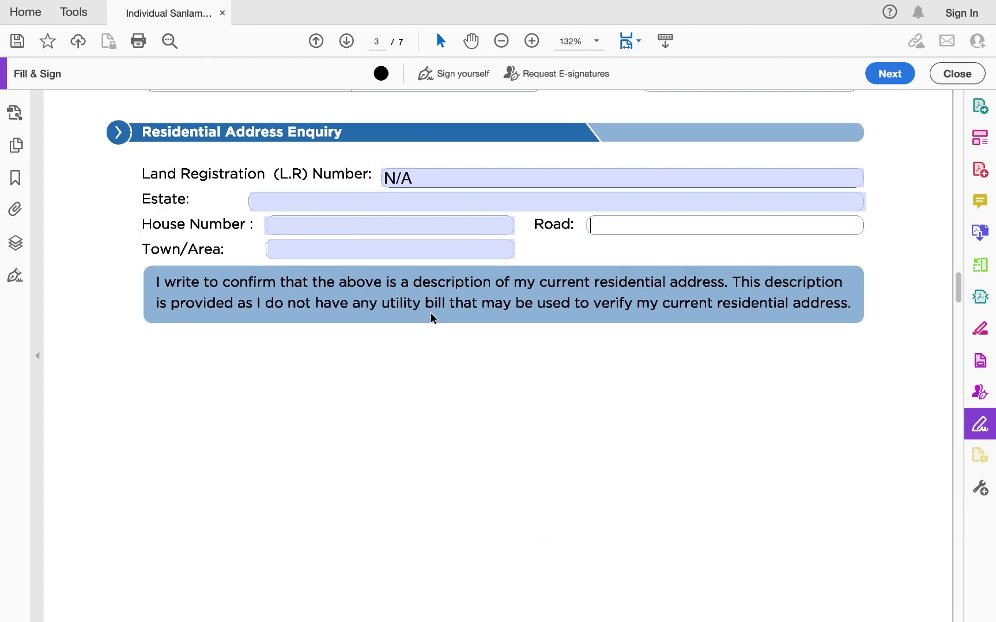
{"action": "scroll", "coordinate": [431, 313], "scroll_direction": "up", "scroll_amount": 4}
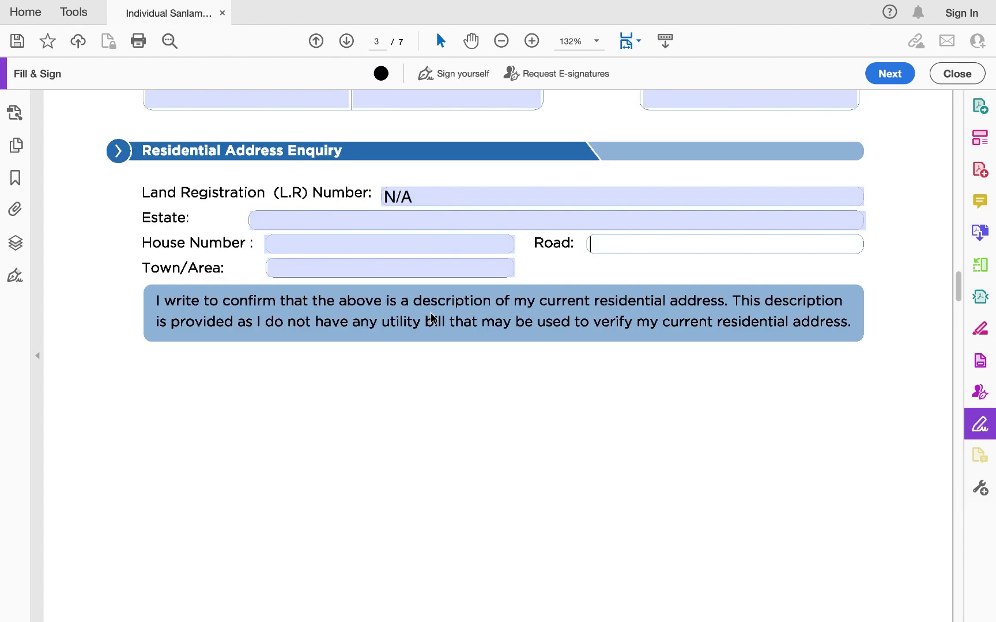
{"action": "scroll", "coordinate": [431, 312], "scroll_direction": "down", "scroll_amount": 20}
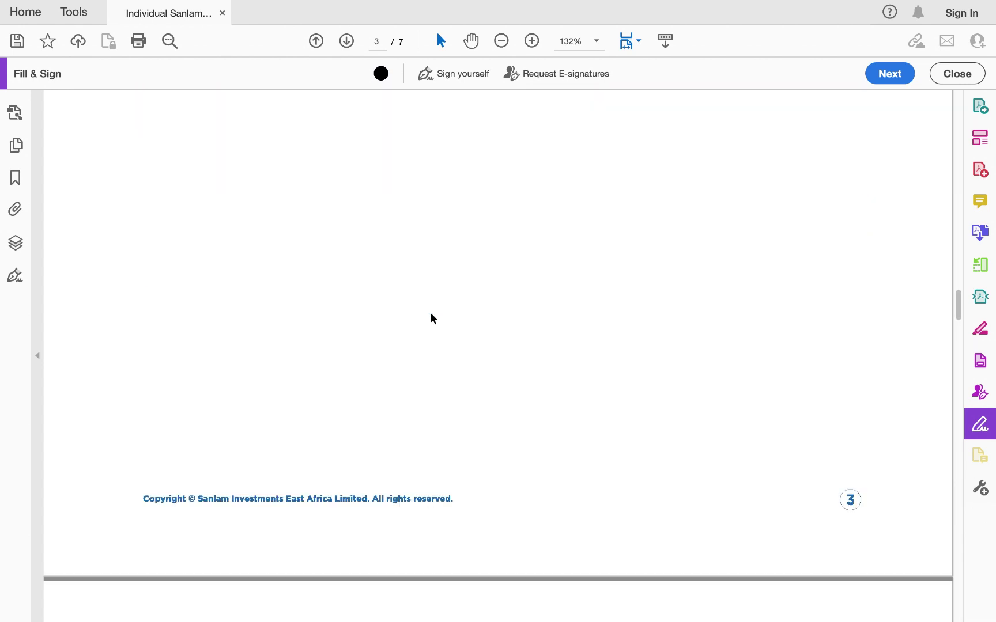
{"action": "scroll", "coordinate": [430, 316], "scroll_direction": "down", "scroll_amount": 5}
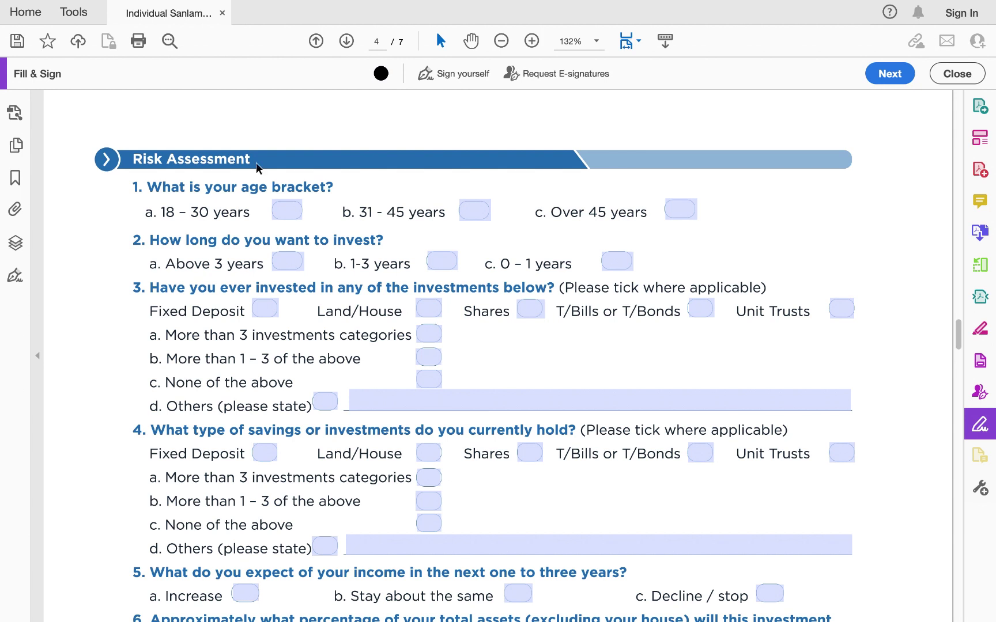
{"action": "scroll", "coordinate": [244, 222], "scroll_direction": "down", "scroll_amount": 2}
{"action": "scroll", "coordinate": [243, 228], "scroll_direction": "up", "scroll_amount": 1}
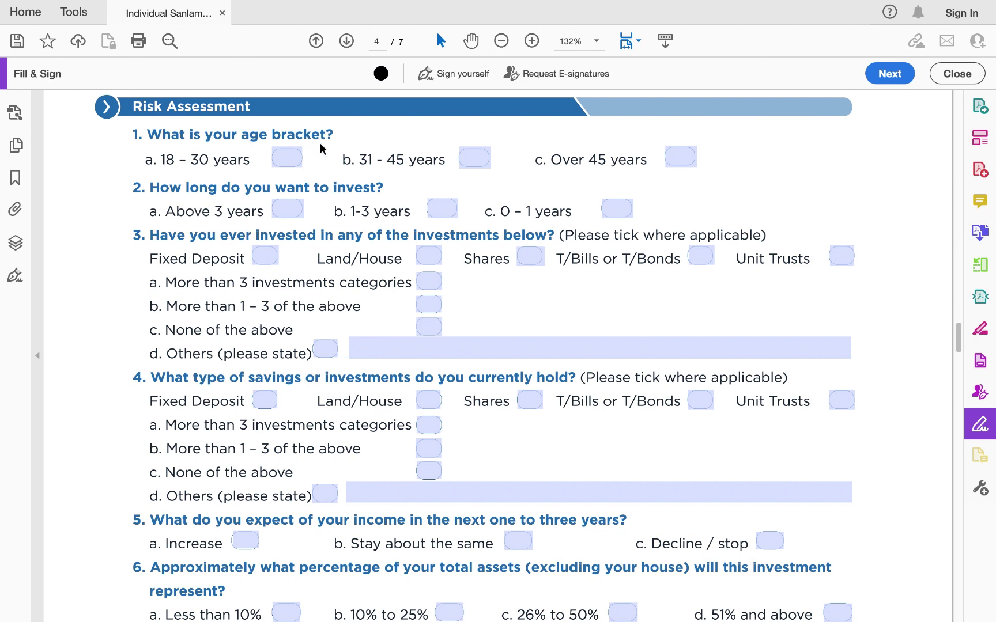
{"action": "scroll", "coordinate": [298, 338], "scroll_direction": "down", "scroll_amount": 5}
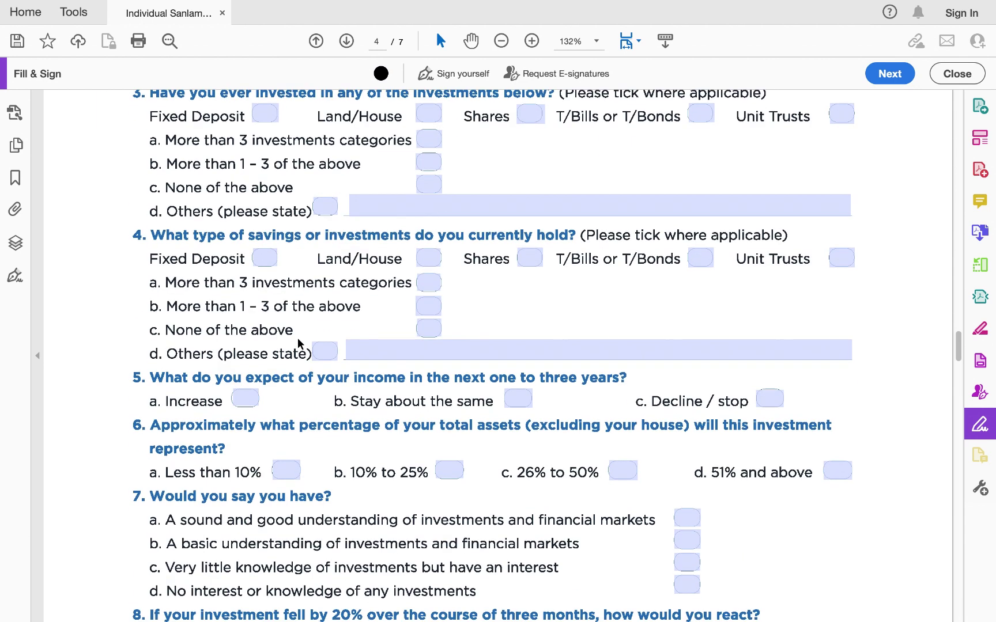
{"action": "scroll", "coordinate": [298, 338], "scroll_direction": "up", "scroll_amount": 3}
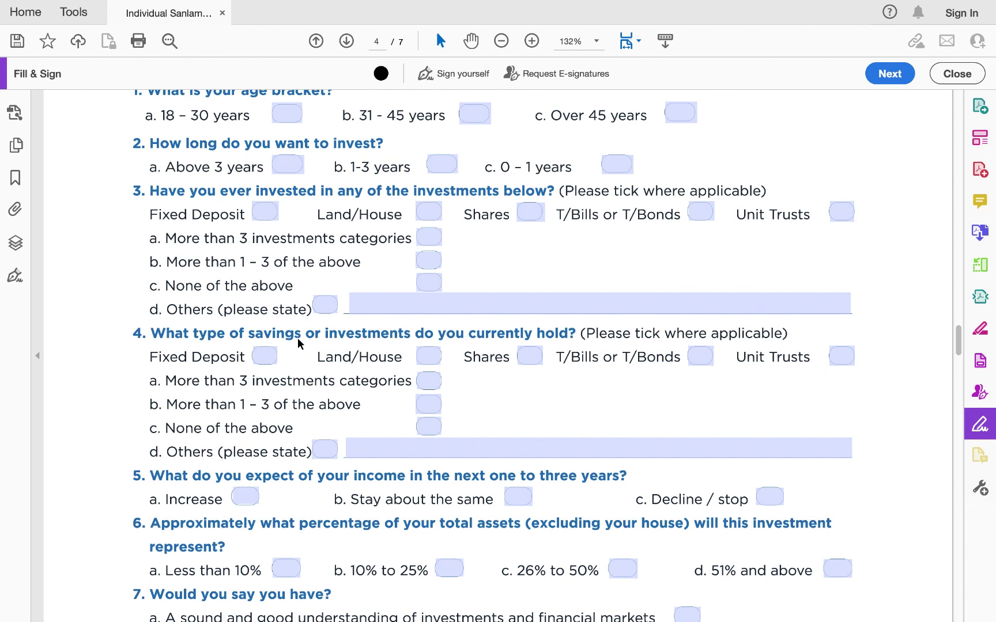
{"action": "scroll", "coordinate": [298, 338], "scroll_direction": "up", "scroll_amount": 3}
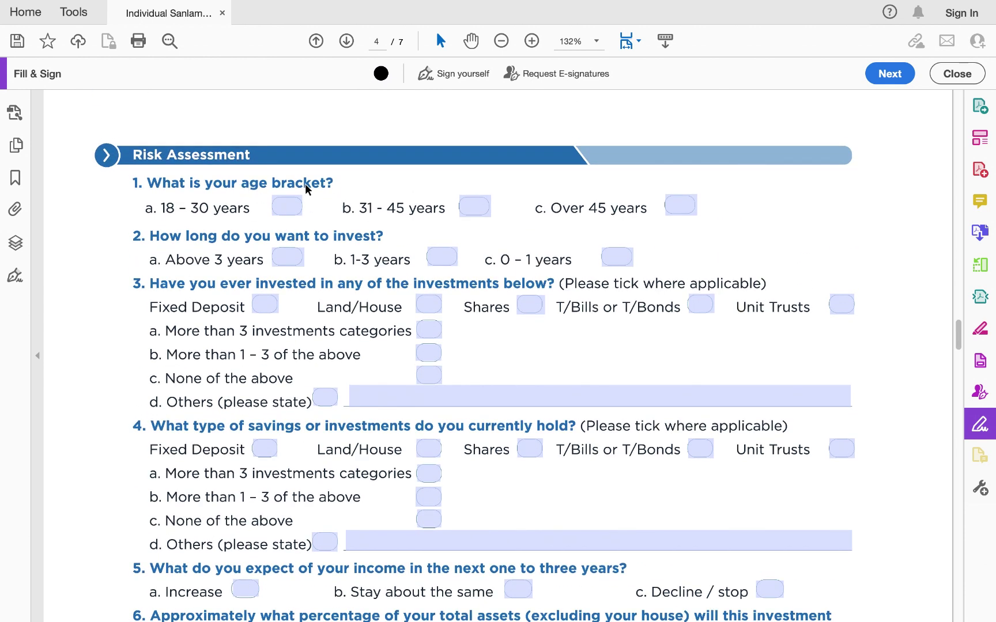
- Tick 18–30 years, Above 3 years, and Fixed Deposit, Land/House and None of the above as past investments
{"action": "left_click", "coordinate": [301, 209]}
{"action": "left_click", "coordinate": [289, 260]}
{"action": "scroll", "coordinate": [326, 363], "scroll_direction": "down", "scroll_amount": 4}
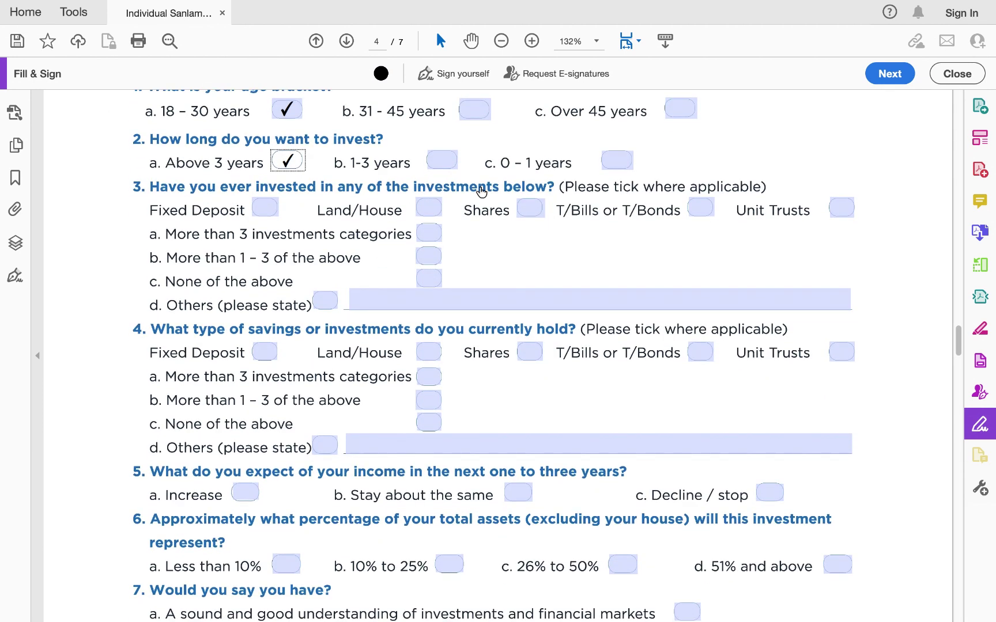
{"action": "left_click", "coordinate": [268, 218]}
{"action": "left_click", "coordinate": [434, 211]}
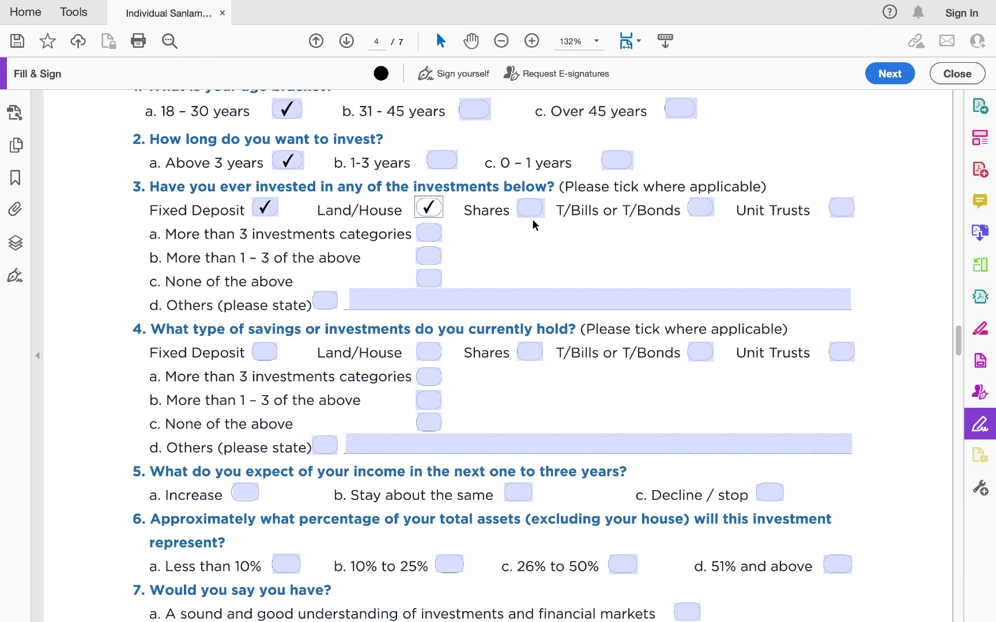
{"action": "left_click", "coordinate": [433, 279]}
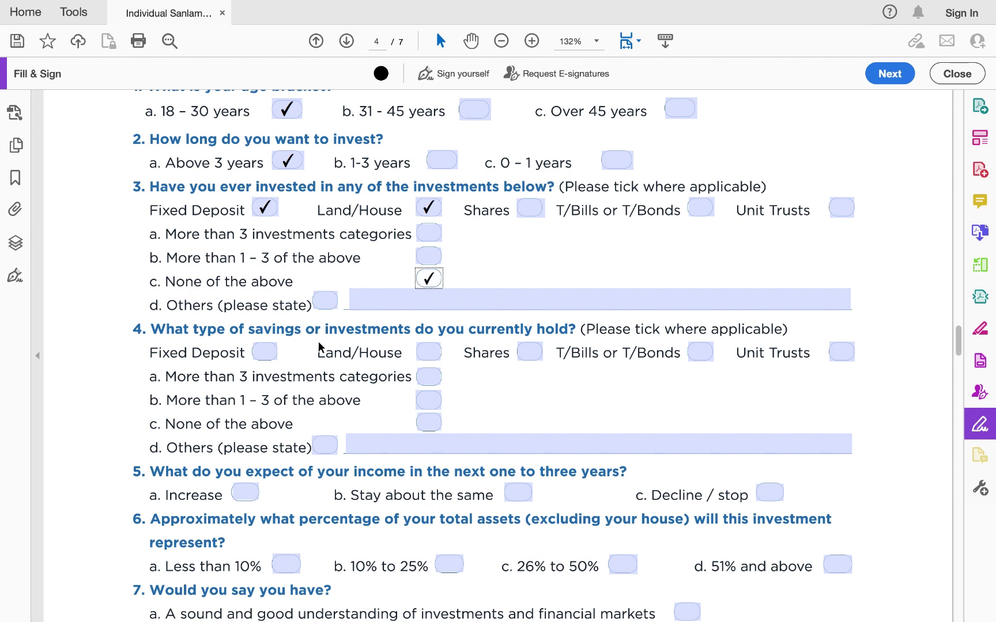
- Leave only None of the above ticked in question 4, with Shares and T/Bills or T/Bonds cleared
{"action": "scroll", "coordinate": [319, 342], "scroll_direction": "down", "scroll_amount": 2}
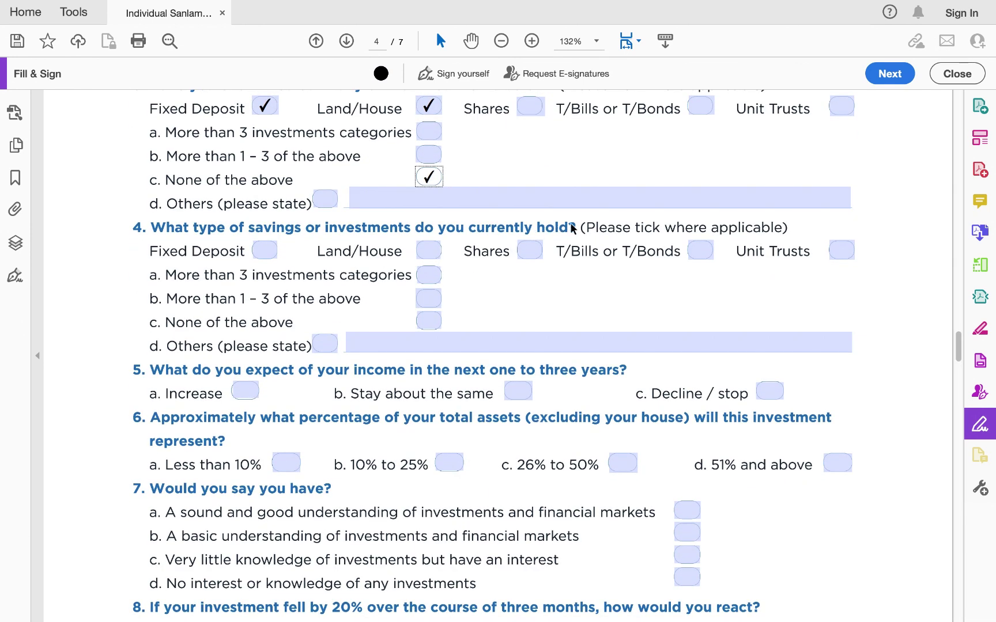
{"action": "left_click", "coordinate": [699, 251]}
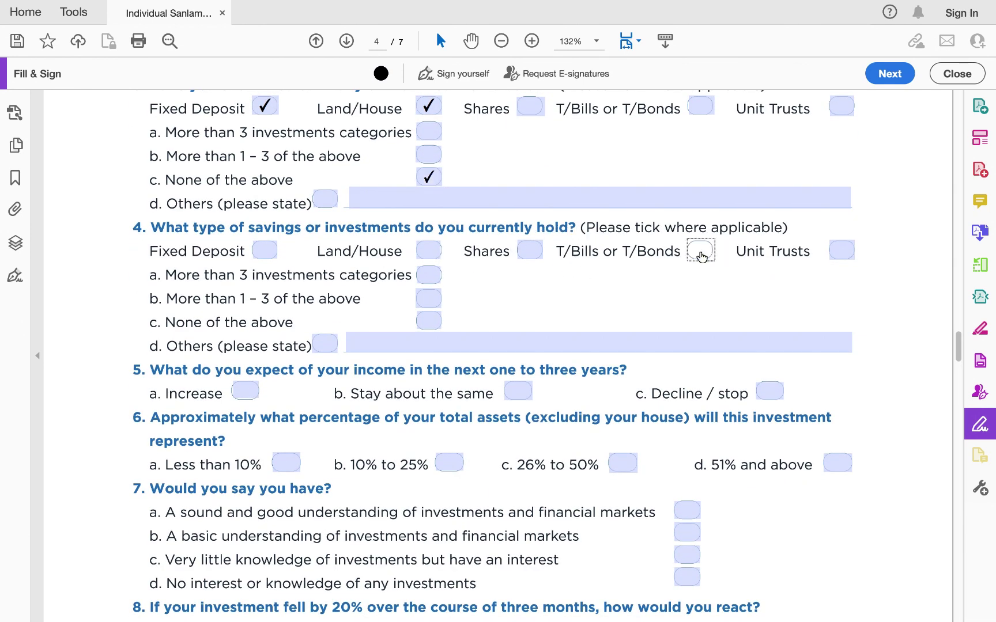
{"action": "left_click", "coordinate": [520, 251]}
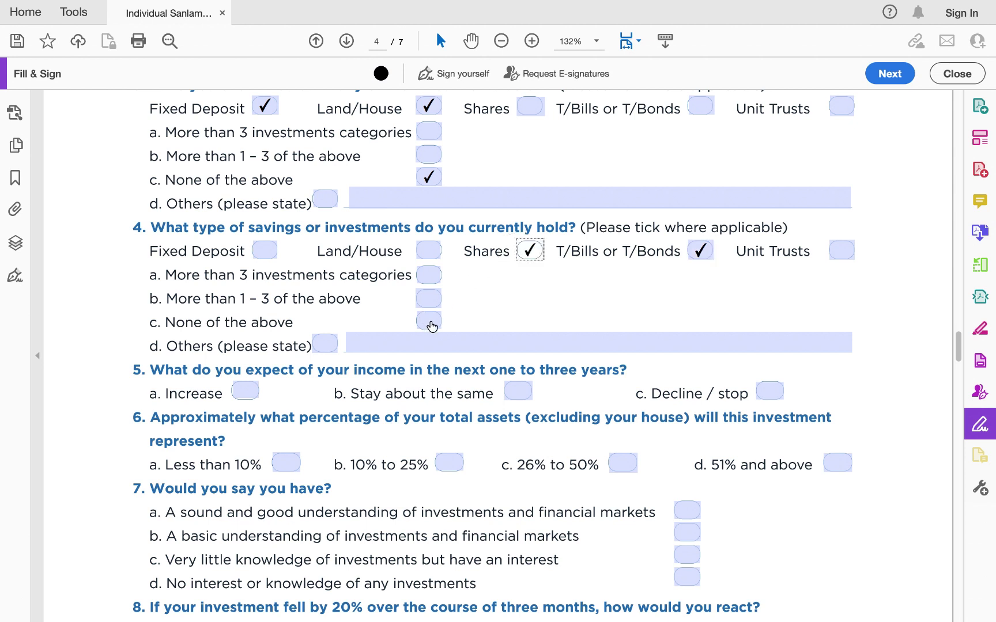
{"action": "left_click", "coordinate": [430, 321]}
{"action": "left_click", "coordinate": [528, 252]}
{"action": "left_click", "coordinate": [703, 251]}
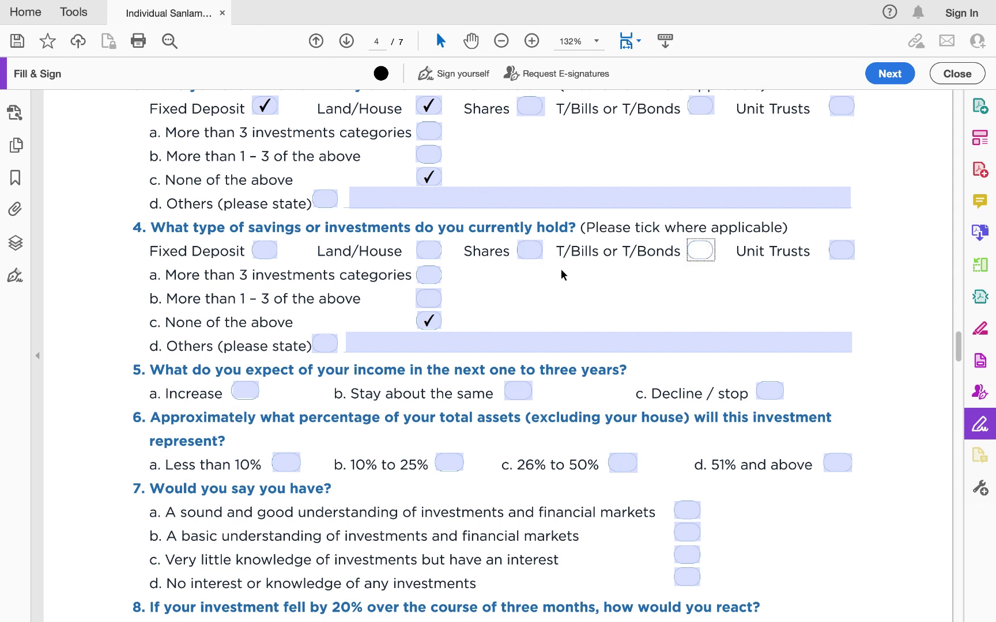
- Tick a. Increase as the expected income trend in question 5
{"action": "scroll", "coordinate": [490, 344], "scroll_direction": "down", "scroll_amount": 4}
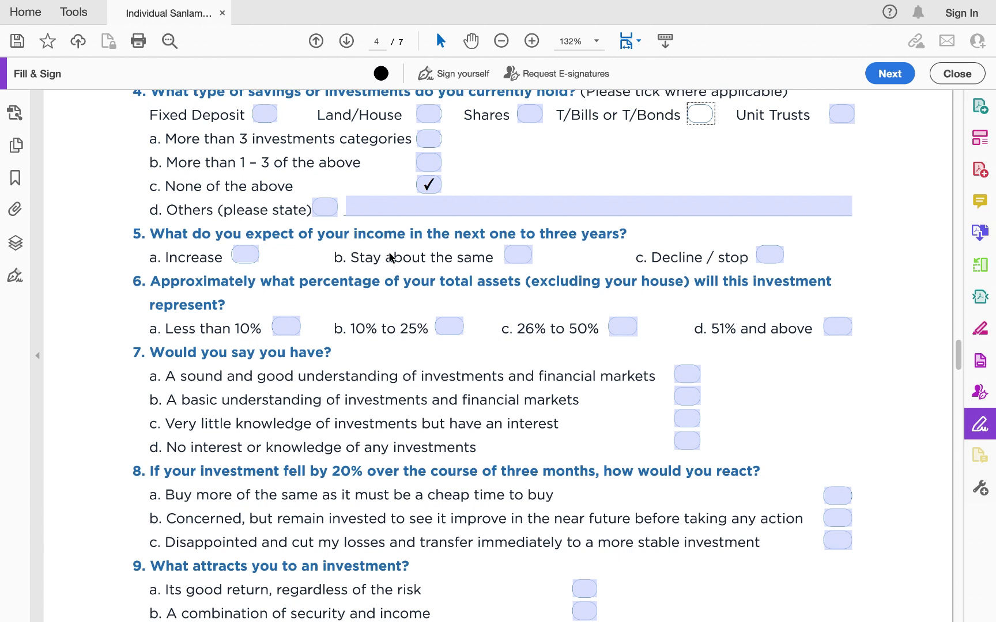
{"action": "left_click", "coordinate": [248, 257]}
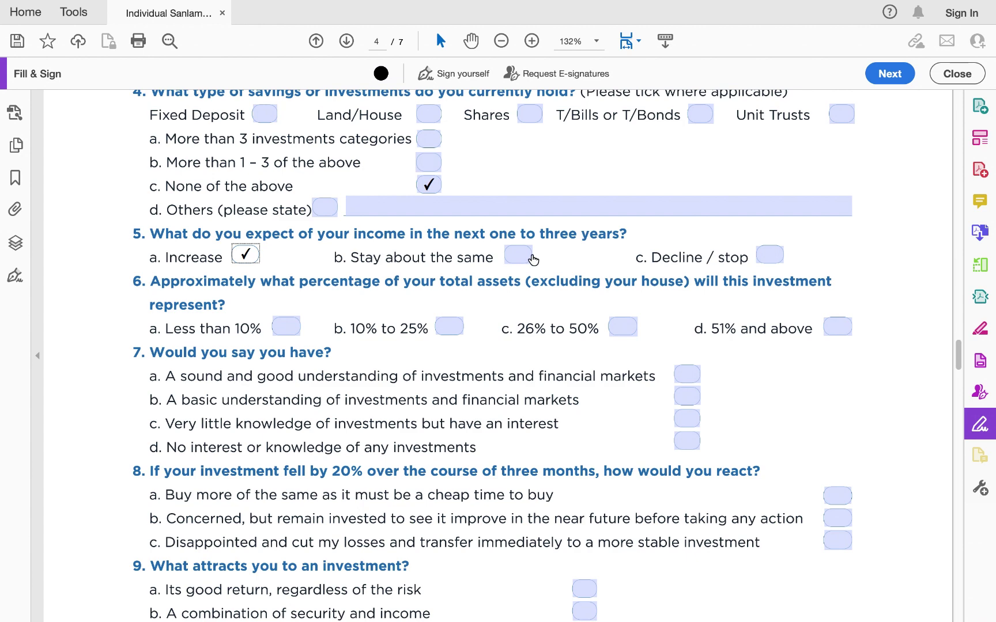
{"action": "scroll", "coordinate": [347, 410], "scroll_direction": "down", "scroll_amount": 2}
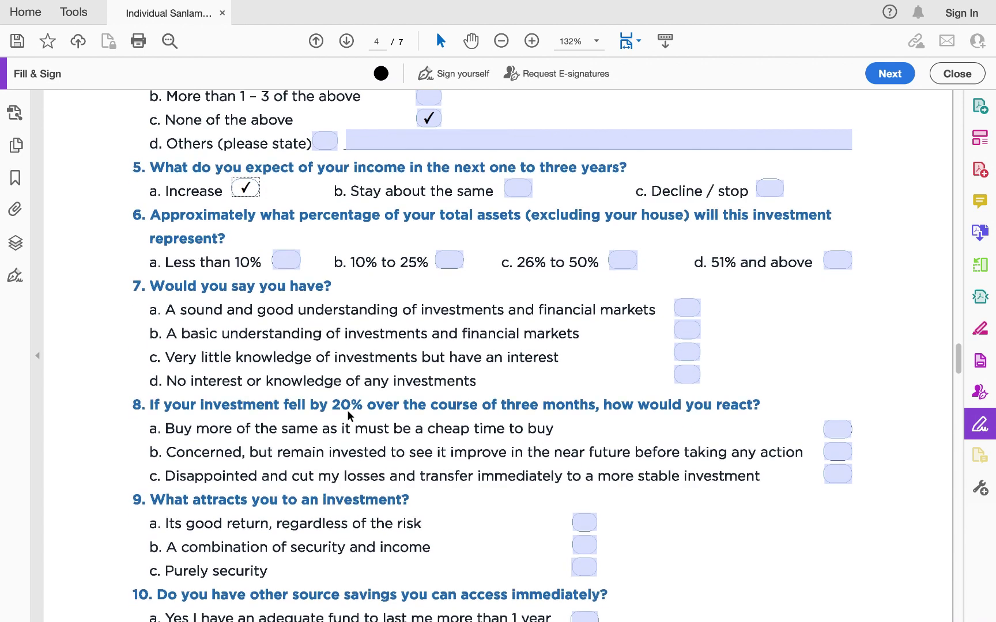
{"action": "scroll", "coordinate": [346, 410], "scroll_direction": "down", "scroll_amount": 5}
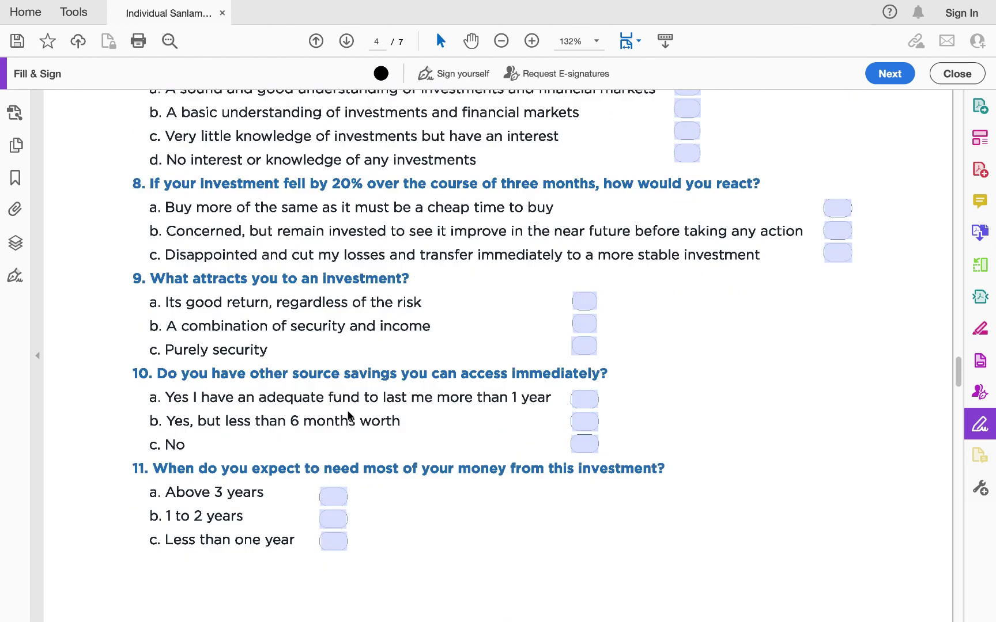
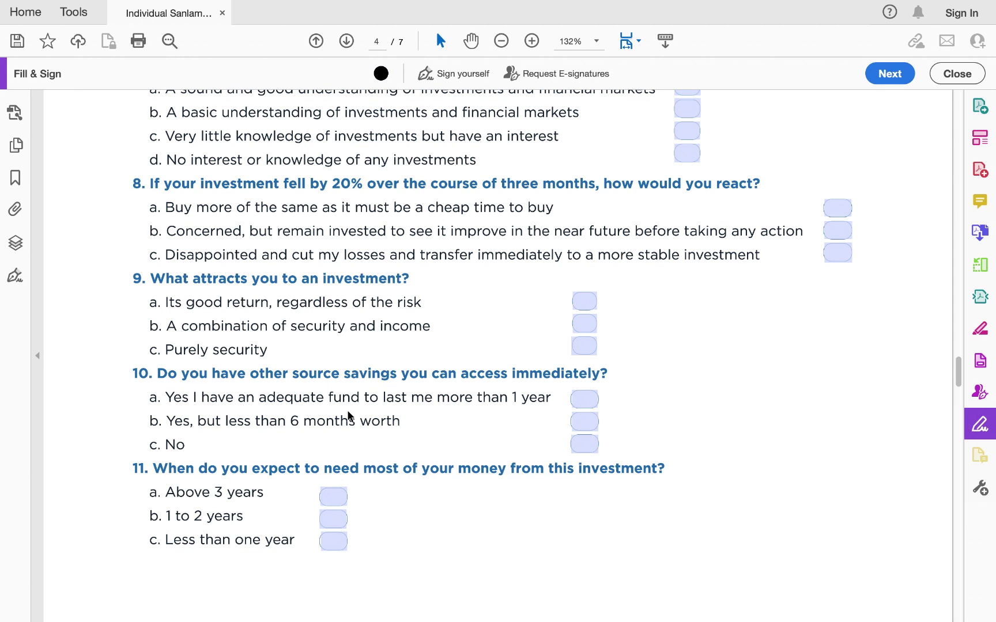
- Scroll through page 5 to review the score key and the fund risk-rating table
{"action": "scroll", "coordinate": [348, 415], "scroll_direction": "down", "scroll_amount": 5}
{"action": "scroll", "coordinate": [347, 412], "scroll_direction": "down", "scroll_amount": 8}
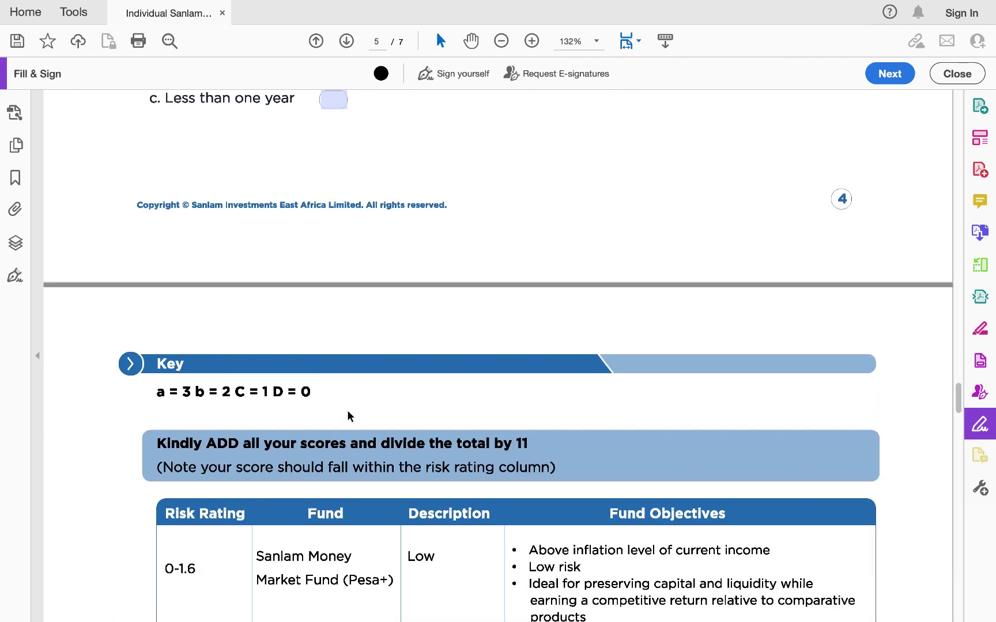
{"action": "scroll", "coordinate": [347, 413], "scroll_direction": "down", "scroll_amount": 4}
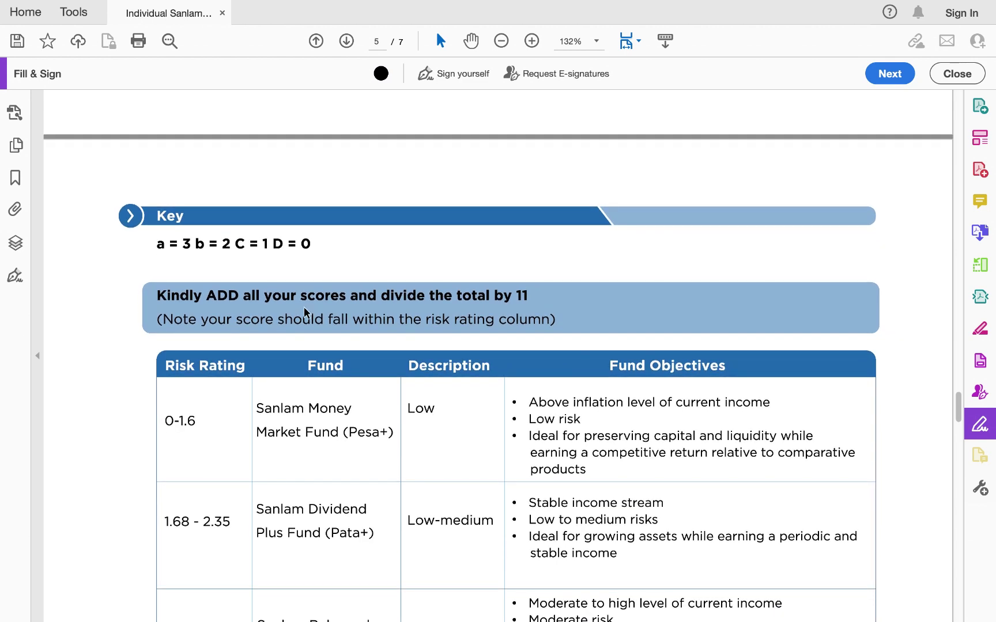
{"action": "scroll", "coordinate": [293, 277], "scroll_direction": "up", "scroll_amount": 9}
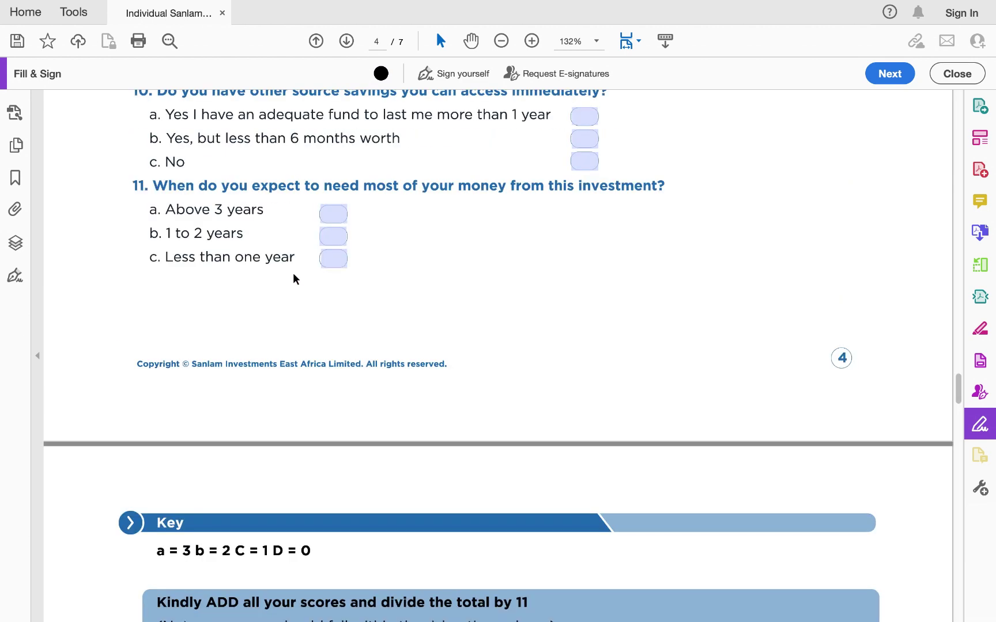
{"action": "scroll", "coordinate": [256, 332], "scroll_direction": "down", "scroll_amount": 9}
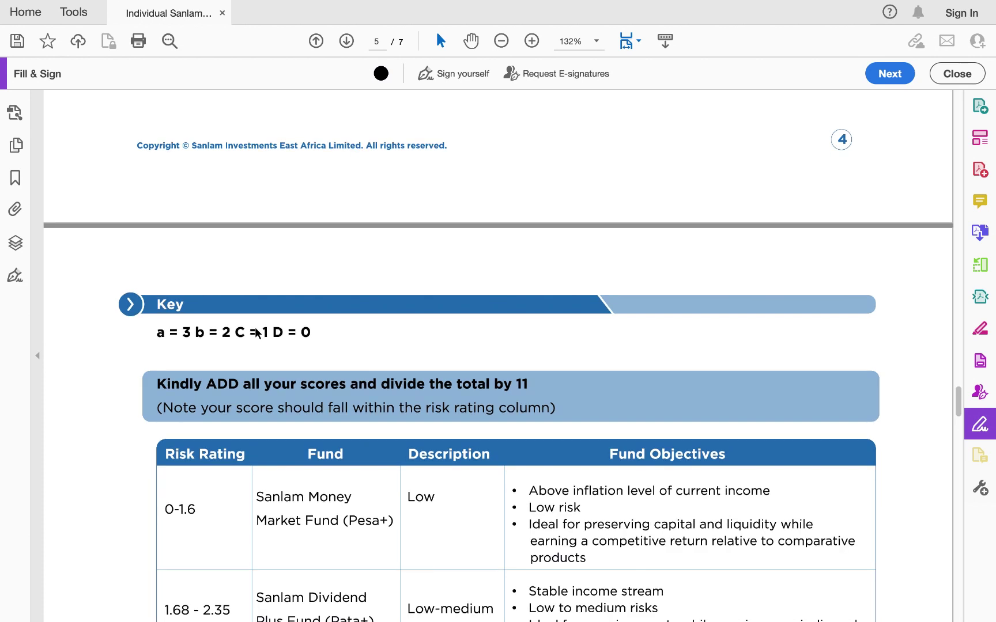
{"action": "scroll", "coordinate": [255, 331], "scroll_direction": "down", "scroll_amount": 2}
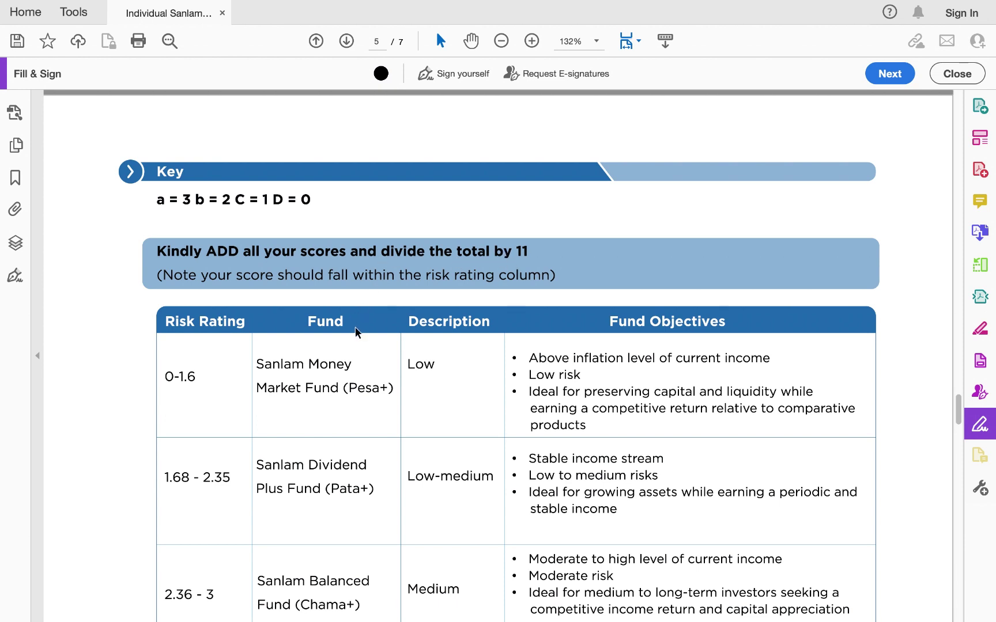
{"action": "scroll", "coordinate": [348, 336], "scroll_direction": "down", "scroll_amount": 1}
{"action": "scroll", "coordinate": [348, 336], "scroll_direction": "up", "scroll_amount": 15}
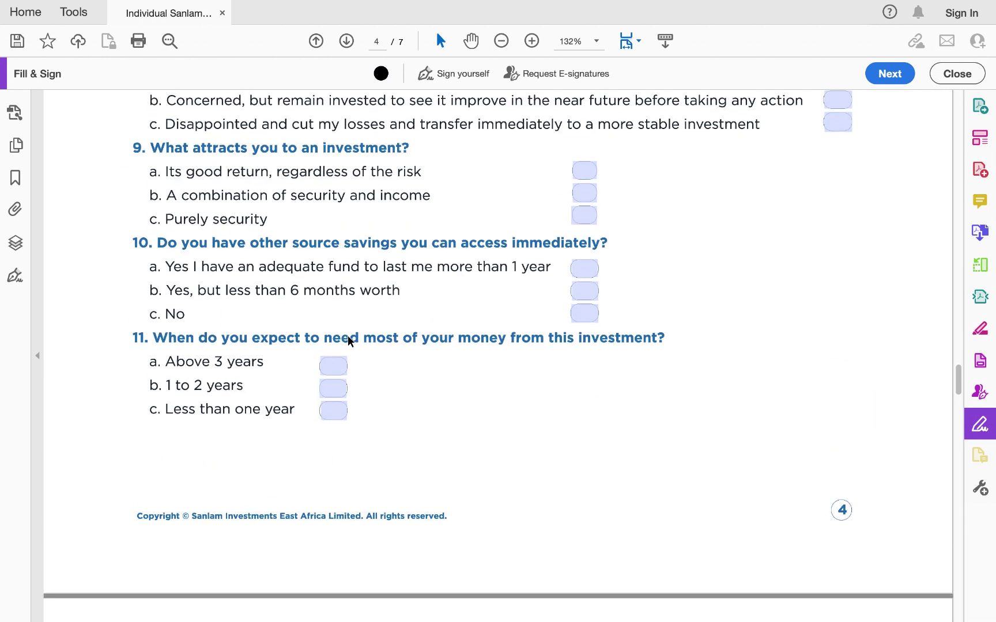
{"action": "scroll", "coordinate": [358, 285], "scroll_direction": "down", "scroll_amount": 10}
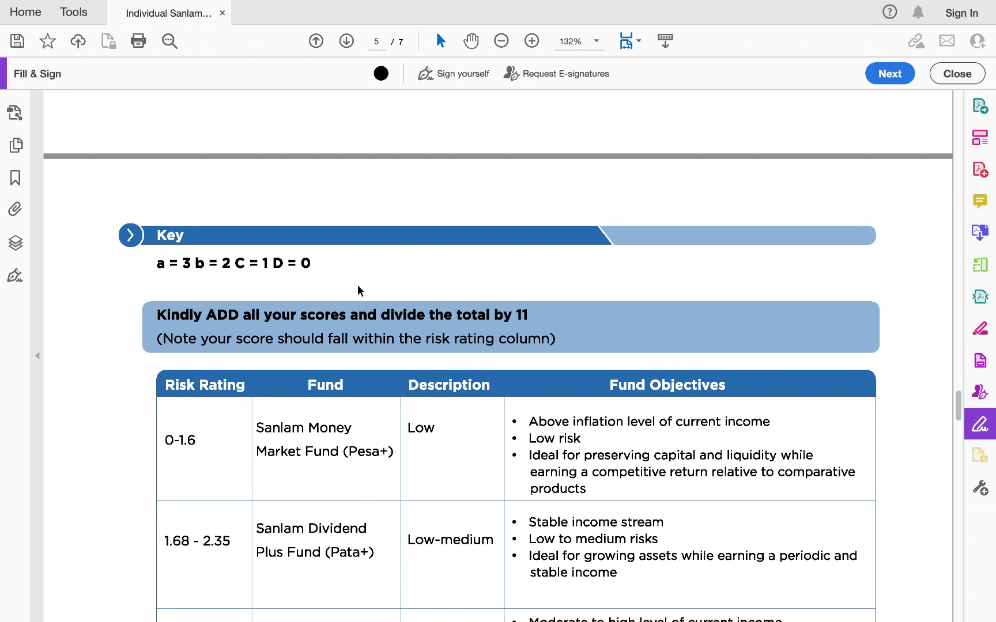
{"action": "scroll", "coordinate": [357, 285], "scroll_direction": "down", "scroll_amount": 1}
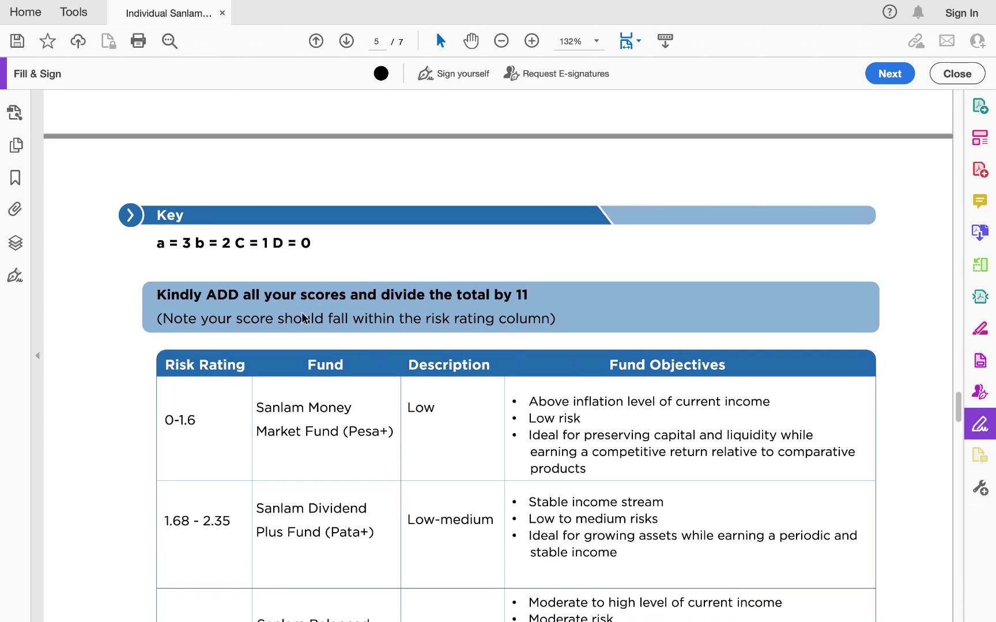
{"action": "scroll", "coordinate": [300, 448], "scroll_direction": "down", "scroll_amount": 1}
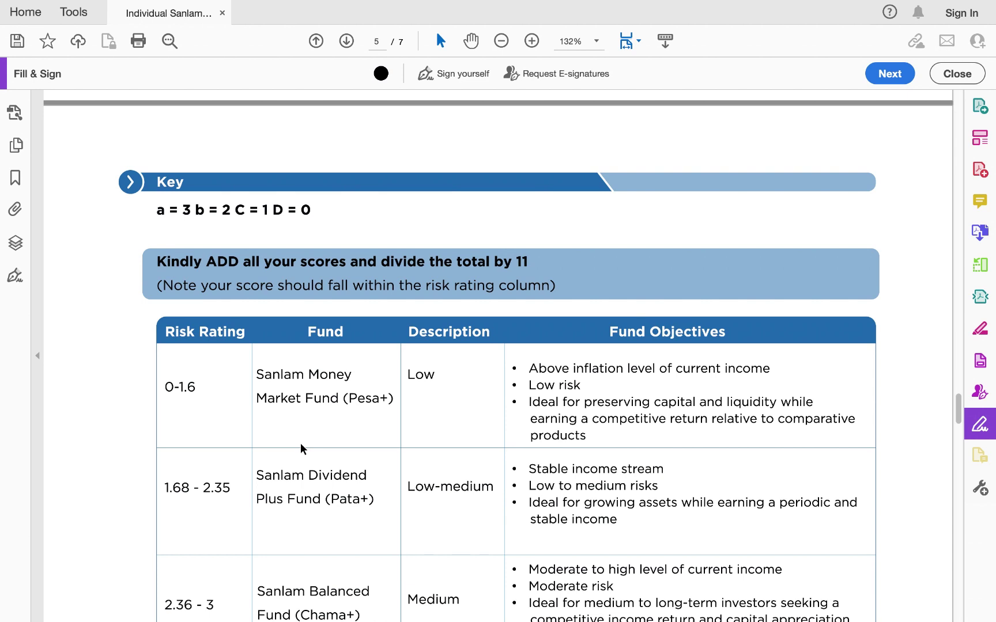
{"action": "scroll", "coordinate": [301, 448], "scroll_direction": "down", "scroll_amount": 4}
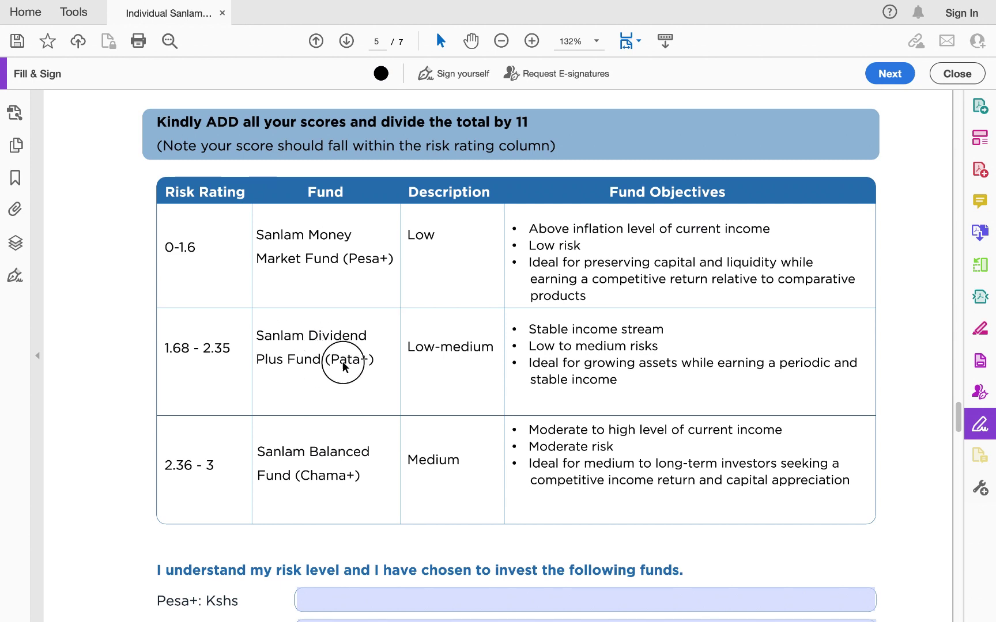
- Scroll down to the blank Pesa+, Pata+ and Chama+ Kshs amount fields under 'I understand my risk level'
{"action": "scroll", "coordinate": [340, 367], "scroll_direction": "down", "scroll_amount": 1}
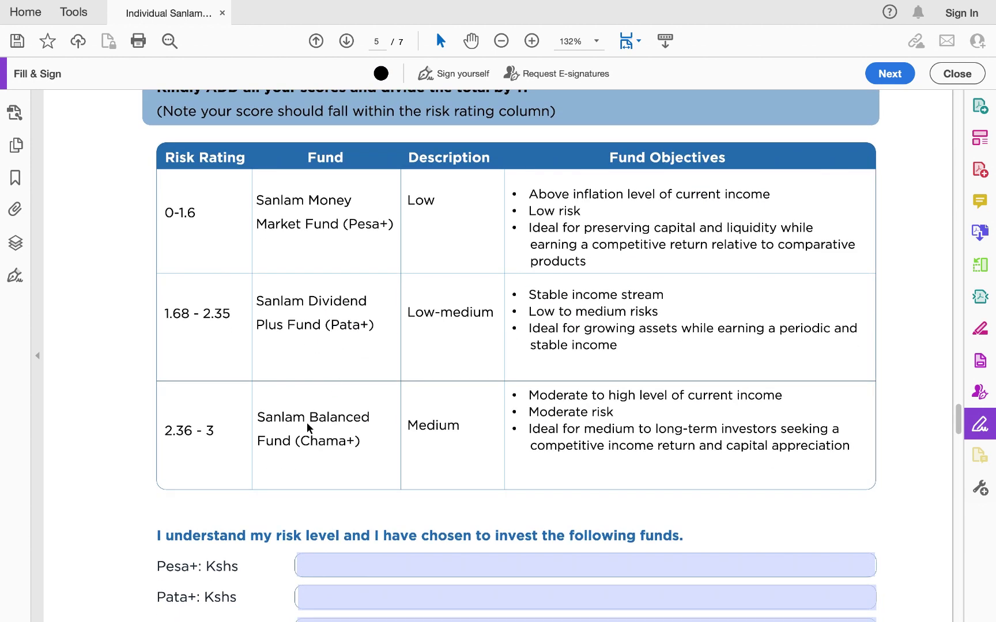
{"action": "scroll", "coordinate": [307, 422], "scroll_direction": "down", "scroll_amount": 1}
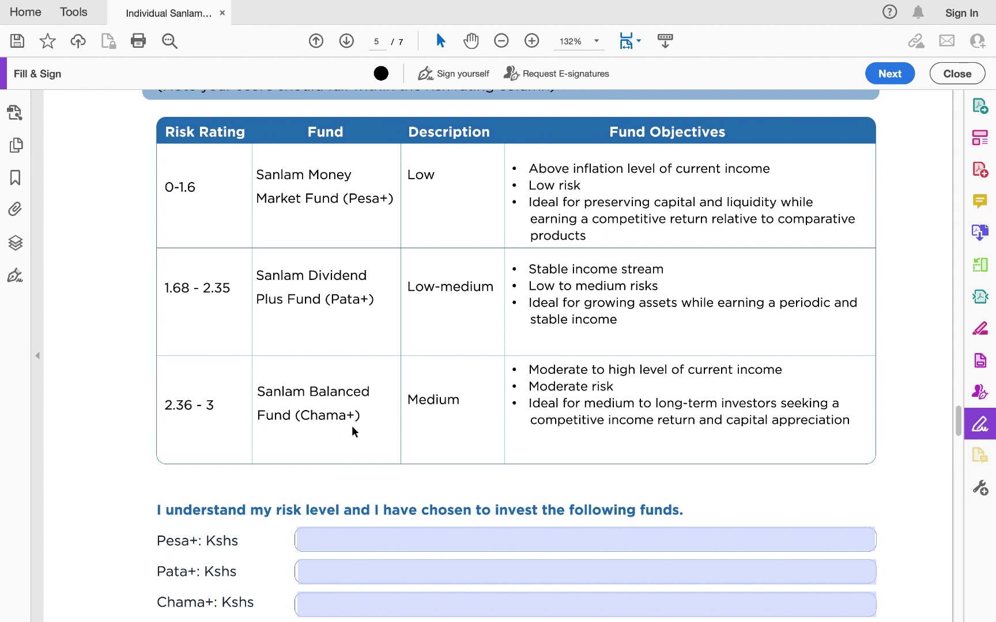
{"action": "scroll", "coordinate": [351, 425], "scroll_direction": "up", "scroll_amount": 2}
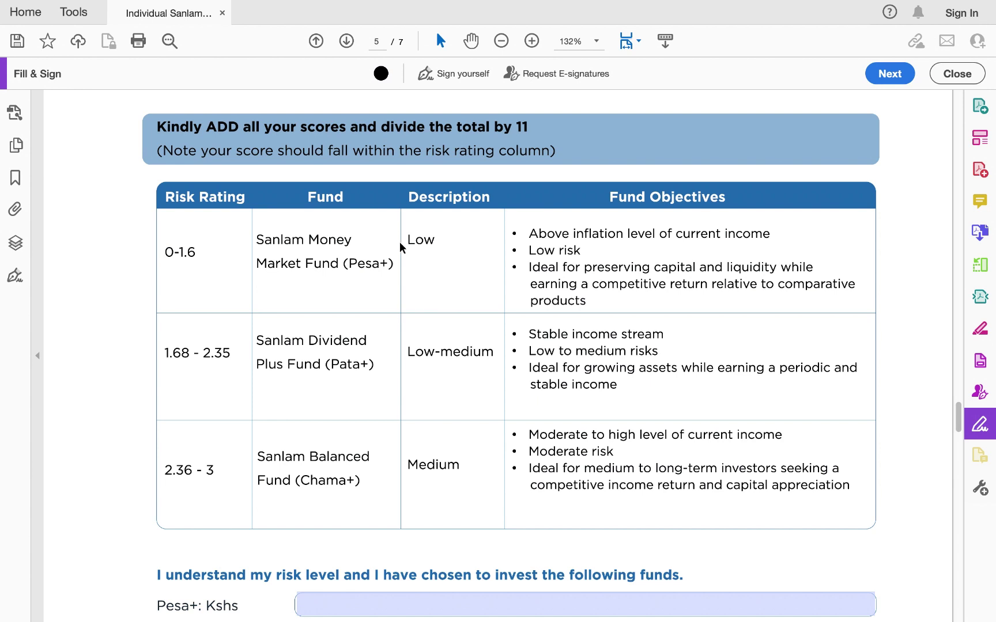
{"action": "scroll", "coordinate": [357, 358], "scroll_direction": "down", "scroll_amount": 1}
{"action": "scroll", "coordinate": [357, 359], "scroll_direction": "down", "scroll_amount": 1}
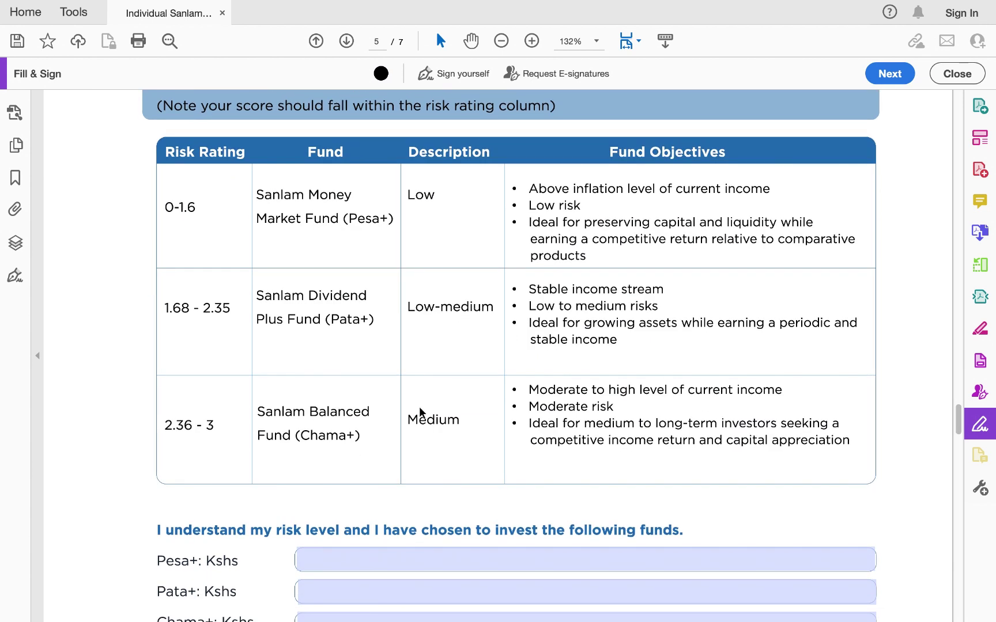
{"action": "scroll", "coordinate": [416, 410], "scroll_direction": "down", "scroll_amount": 1}
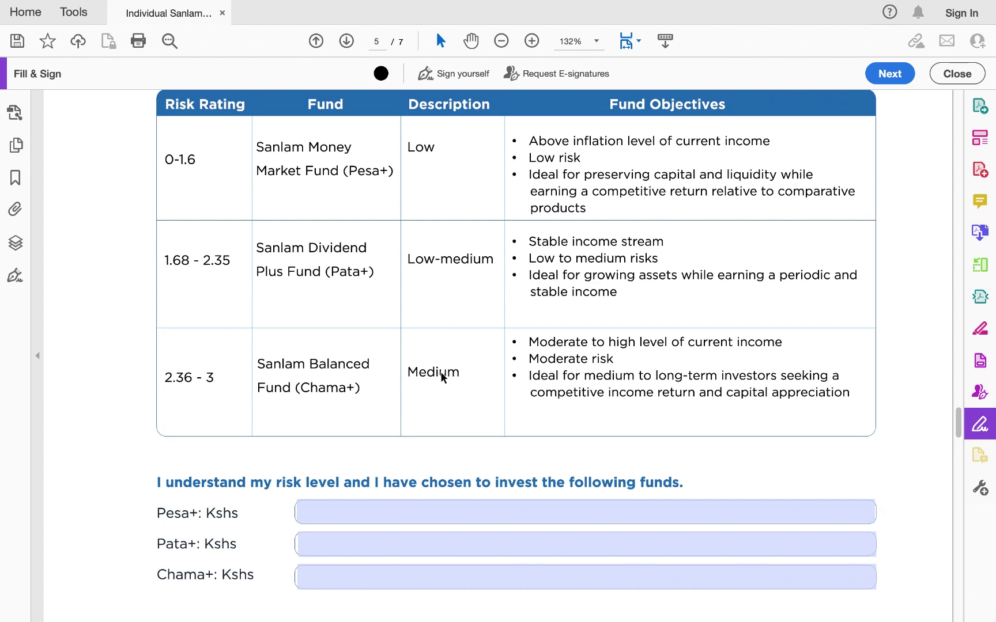
{"action": "scroll", "coordinate": [440, 374], "scroll_direction": "up", "scroll_amount": 4}
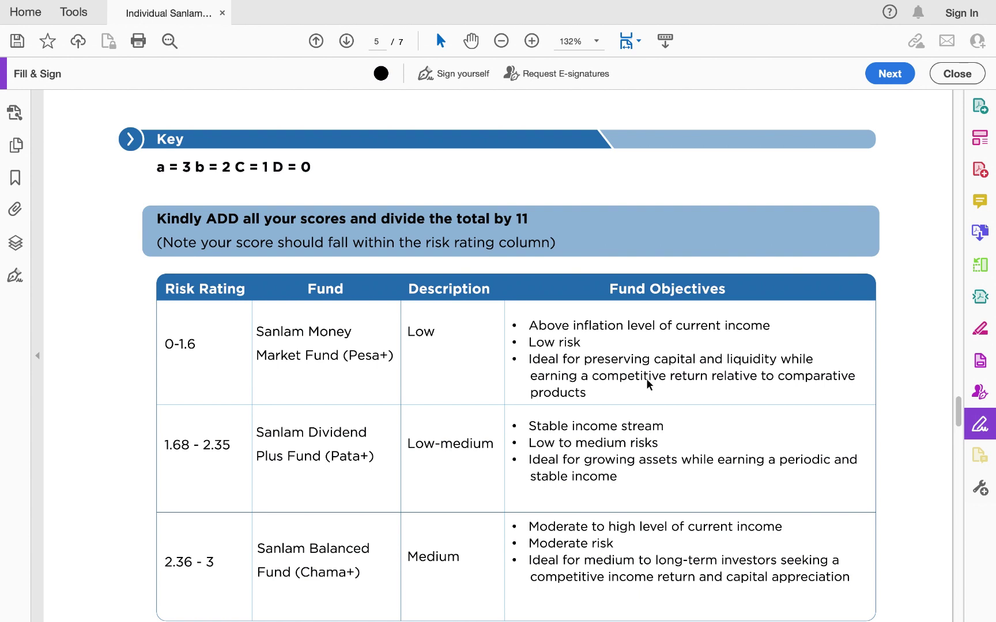
{"action": "scroll", "coordinate": [649, 377], "scroll_direction": "down", "scroll_amount": 1}
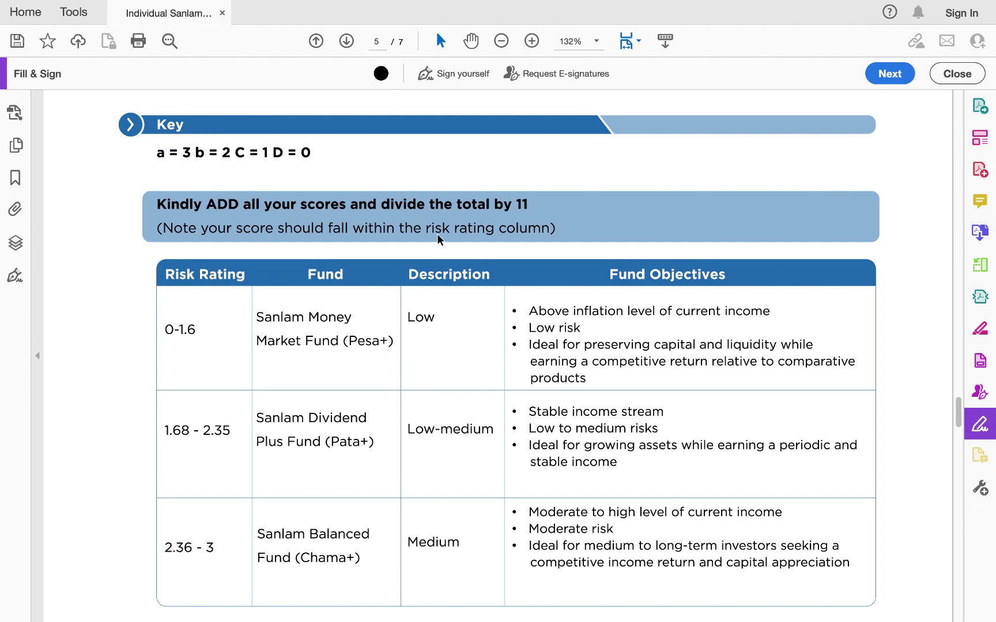
{"action": "scroll", "coordinate": [430, 242], "scroll_direction": "down", "scroll_amount": 5}
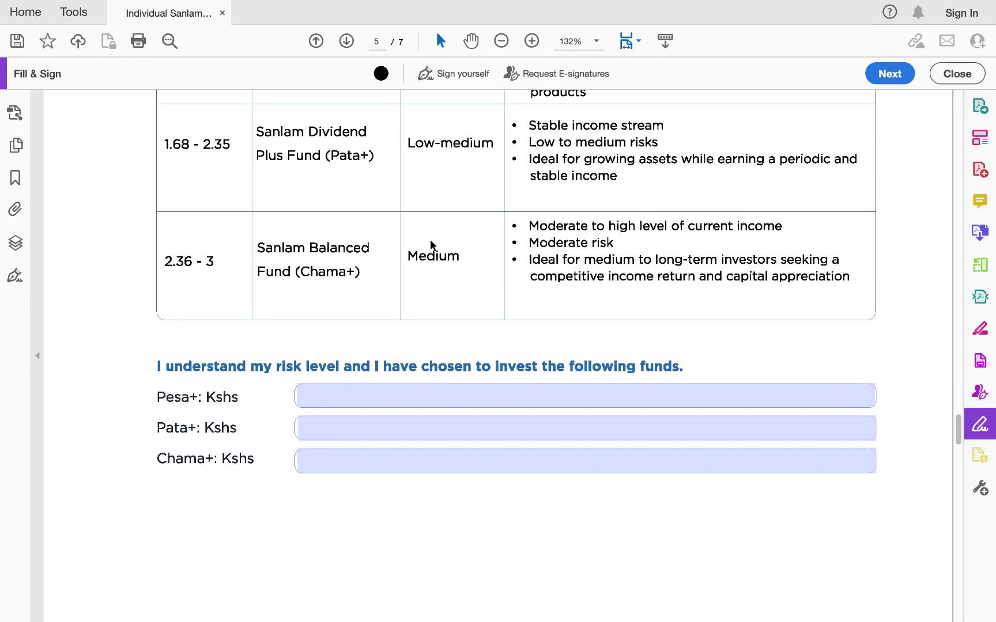
{"action": "scroll", "coordinate": [430, 238], "scroll_direction": "down", "scroll_amount": 2}
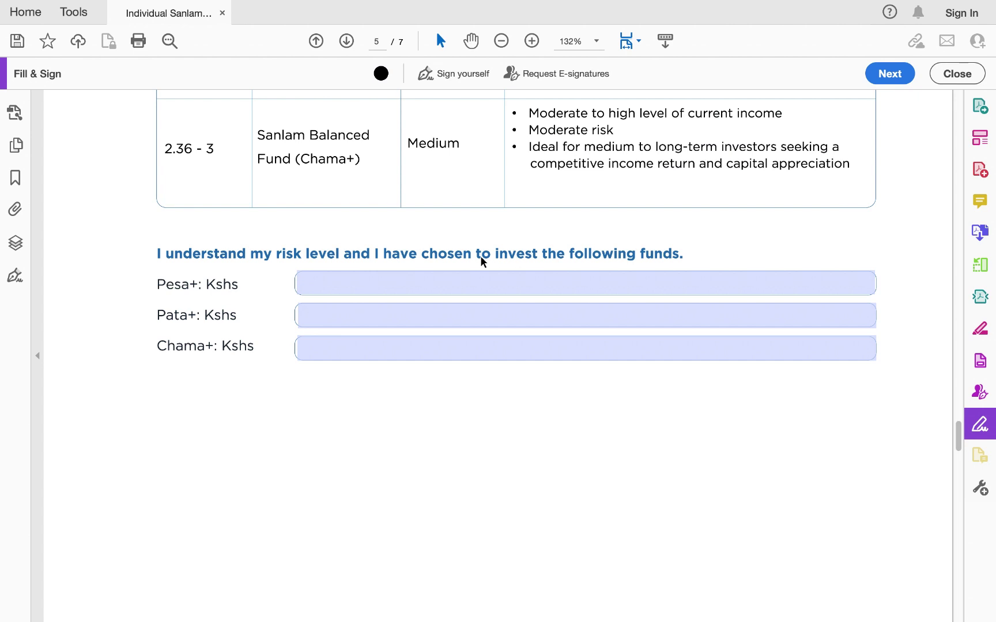
- Enter 2,500 in the Pesa+ Kshs field, correcting the extra zero
{"action": "left_click", "coordinate": [412, 282]}
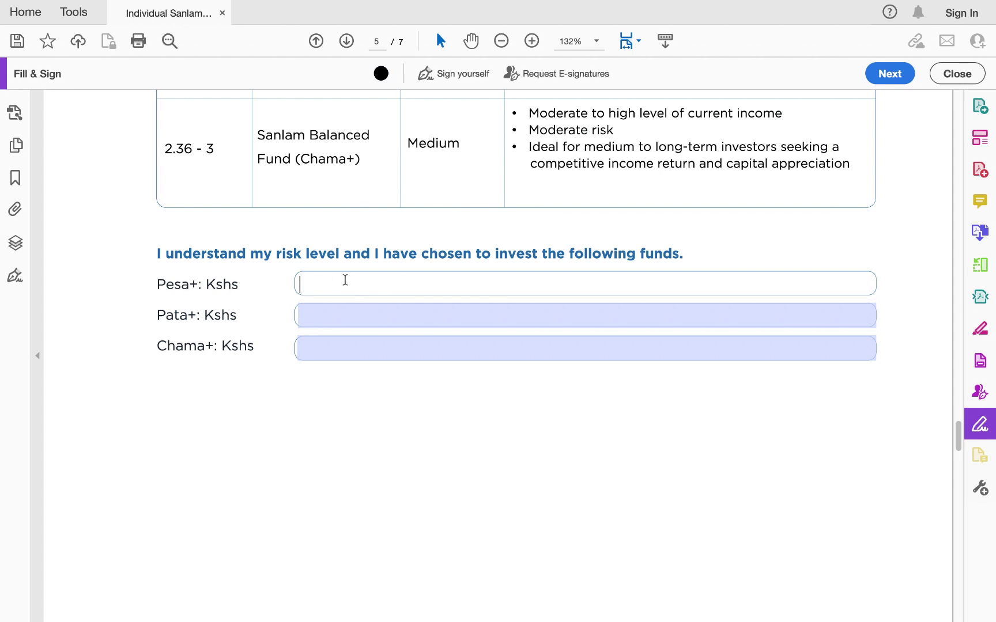
{"action": "type", "text": "2,5000"}
{"action": "key", "text": "BackSpace"}
{"action": "left_click", "coordinate": [329, 395]}
{"action": "left_click", "coordinate": [349, 276]}
- Scroll down page 6 past the declaration to the blank Signature of Applicant, Name and Date fields
{"action": "scroll", "coordinate": [348, 275], "scroll_direction": "down", "scroll_amount": 10}
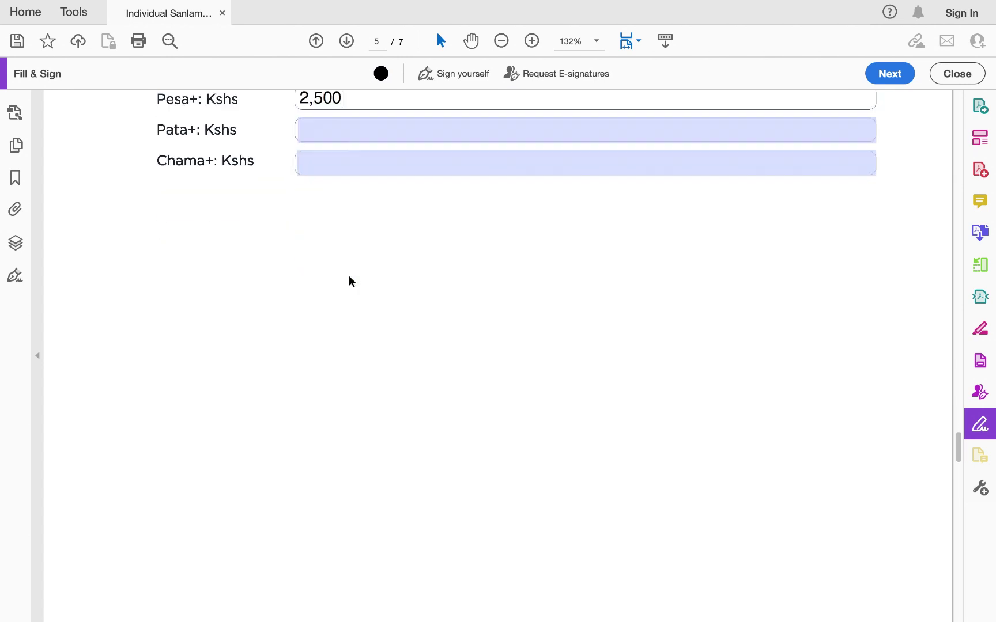
{"action": "scroll", "coordinate": [349, 277], "scroll_direction": "down", "scroll_amount": 6}
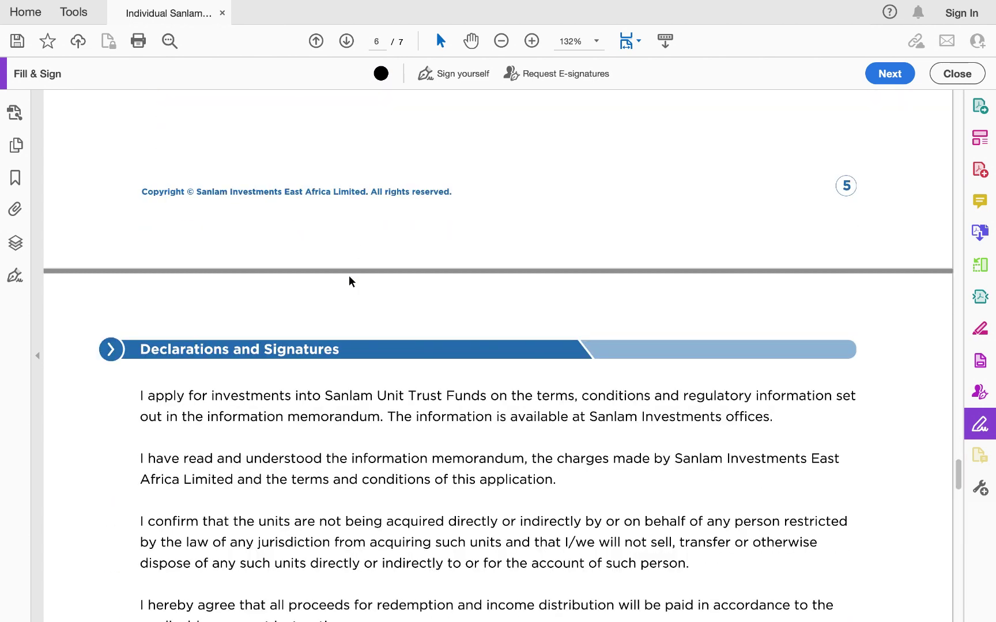
{"action": "scroll", "coordinate": [349, 277], "scroll_direction": "down", "scroll_amount": 1}
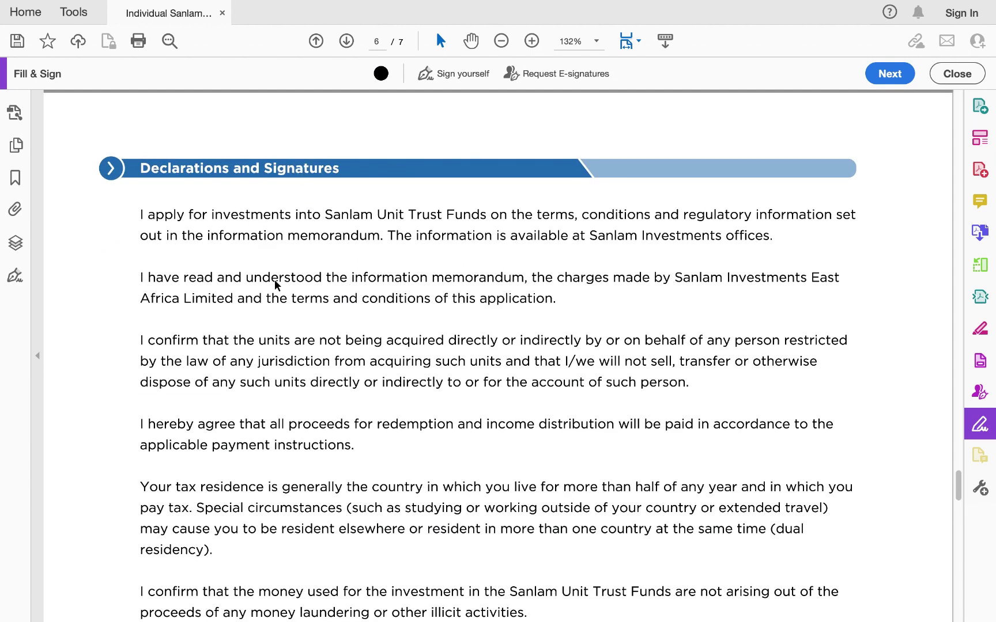
{"action": "scroll", "coordinate": [234, 250], "scroll_direction": "down", "scroll_amount": 6}
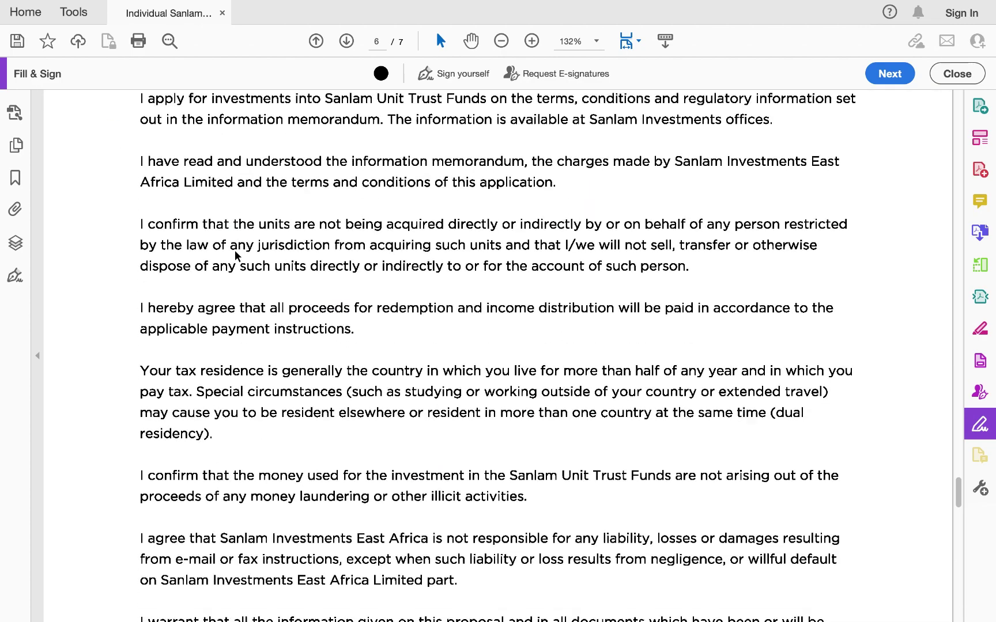
{"action": "scroll", "coordinate": [235, 255], "scroll_direction": "up", "scroll_amount": 7}
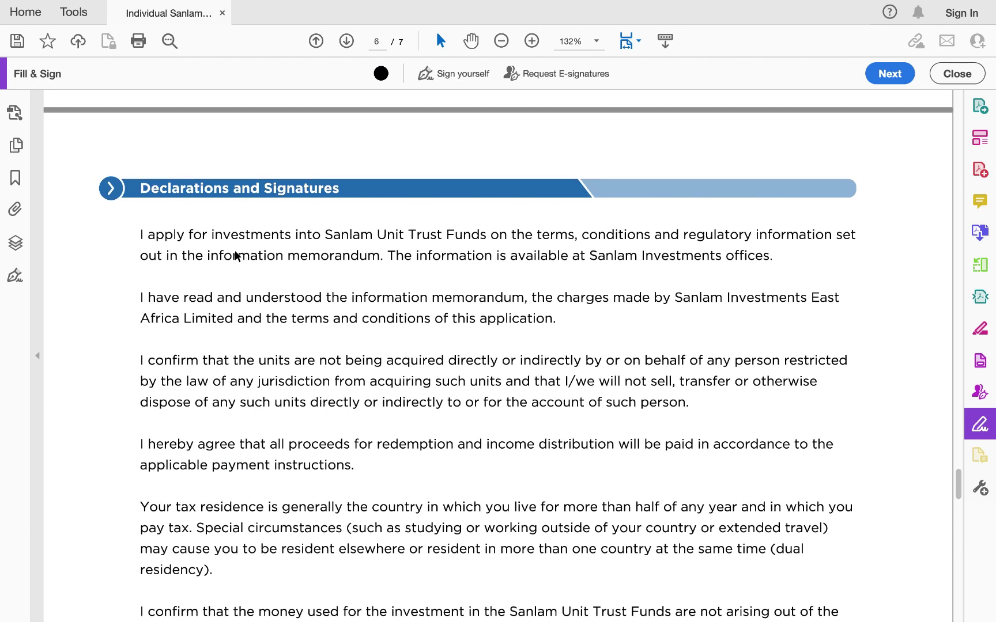
{"action": "scroll", "coordinate": [228, 358], "scroll_direction": "down", "scroll_amount": 1}
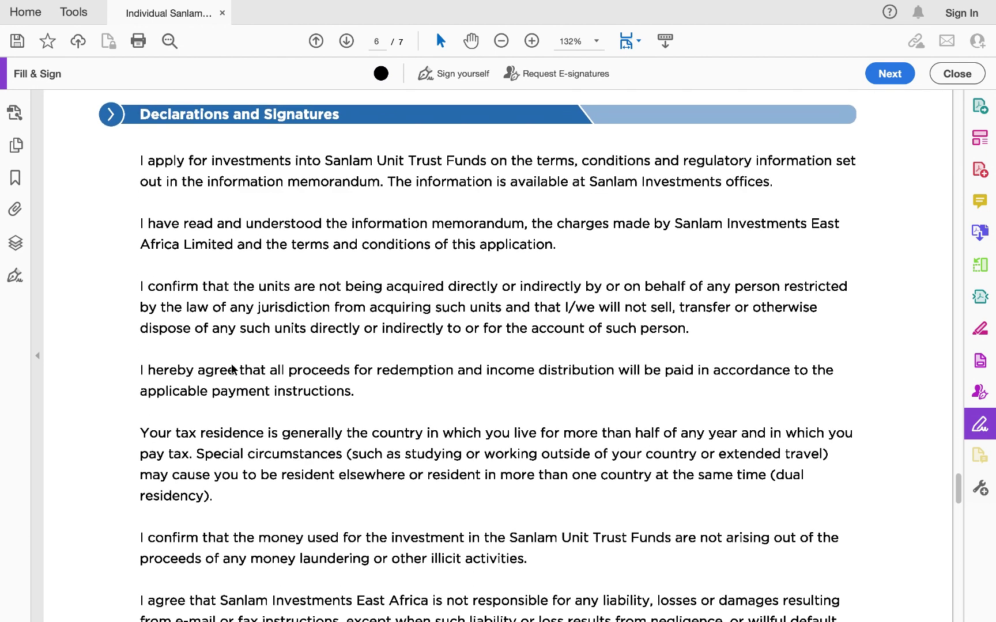
{"action": "scroll", "coordinate": [233, 369], "scroll_direction": "down", "scroll_amount": 1}
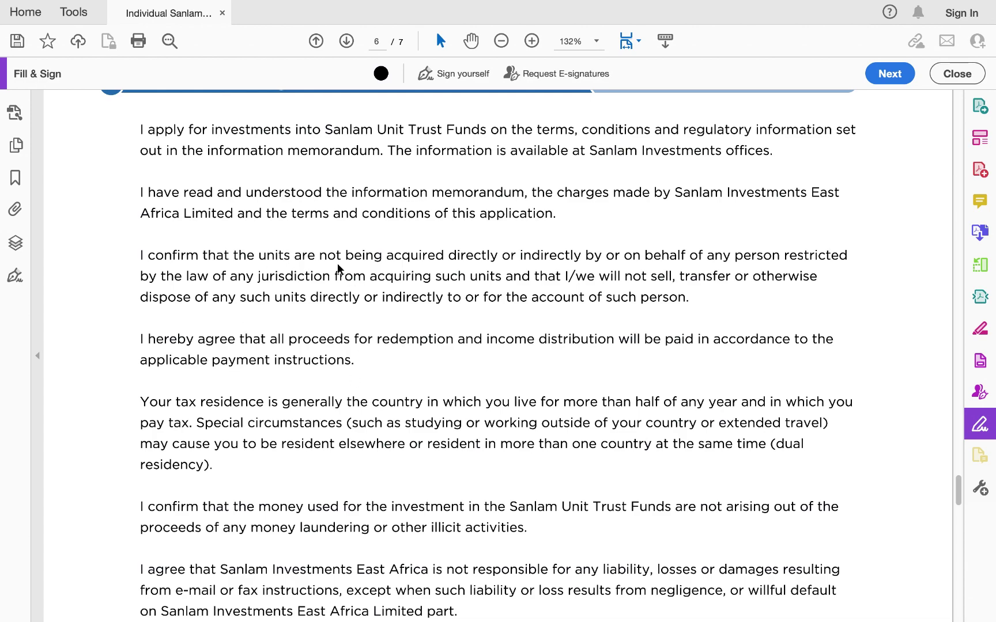
{"action": "scroll", "coordinate": [337, 263], "scroll_direction": "down", "scroll_amount": 3}
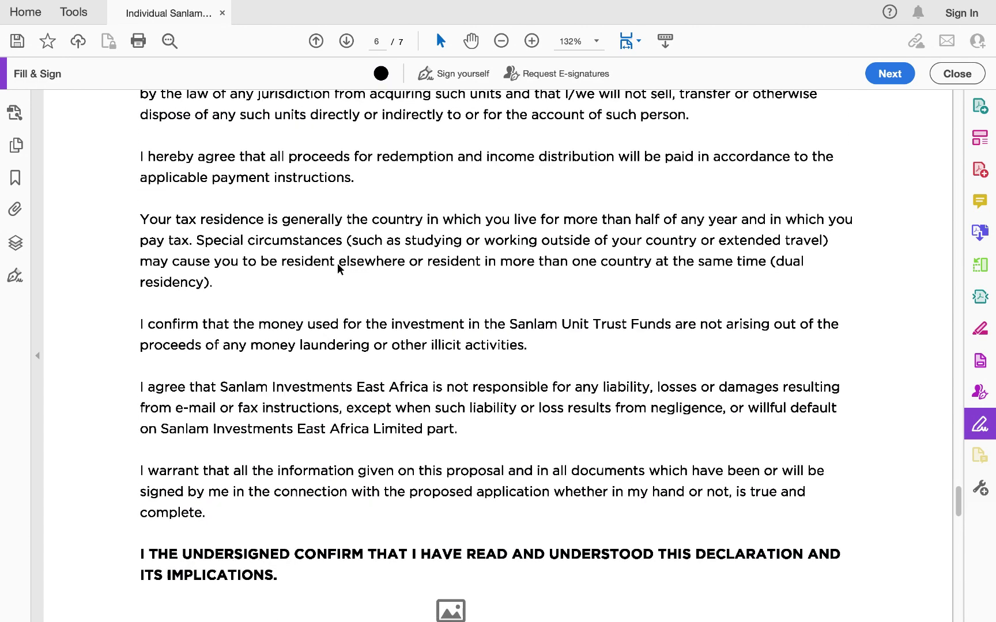
{"action": "scroll", "coordinate": [337, 263], "scroll_direction": "down", "scroll_amount": 2}
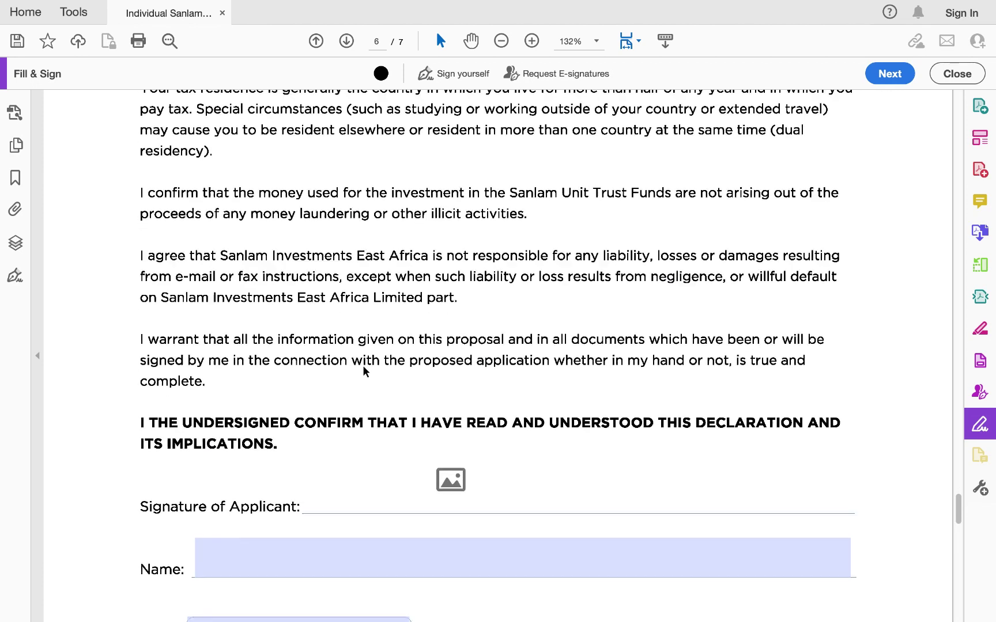
{"action": "scroll", "coordinate": [362, 369], "scroll_direction": "down", "scroll_amount": 1}
{"action": "scroll", "coordinate": [363, 366], "scroll_direction": "down", "scroll_amount": 1}
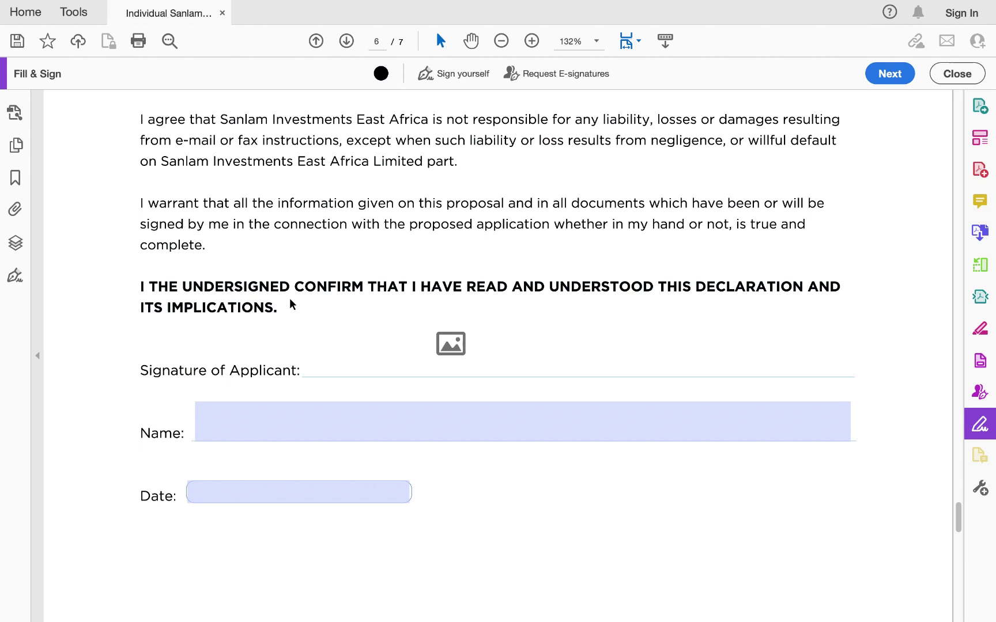
{"action": "scroll", "coordinate": [290, 298], "scroll_direction": "up", "scroll_amount": 3}
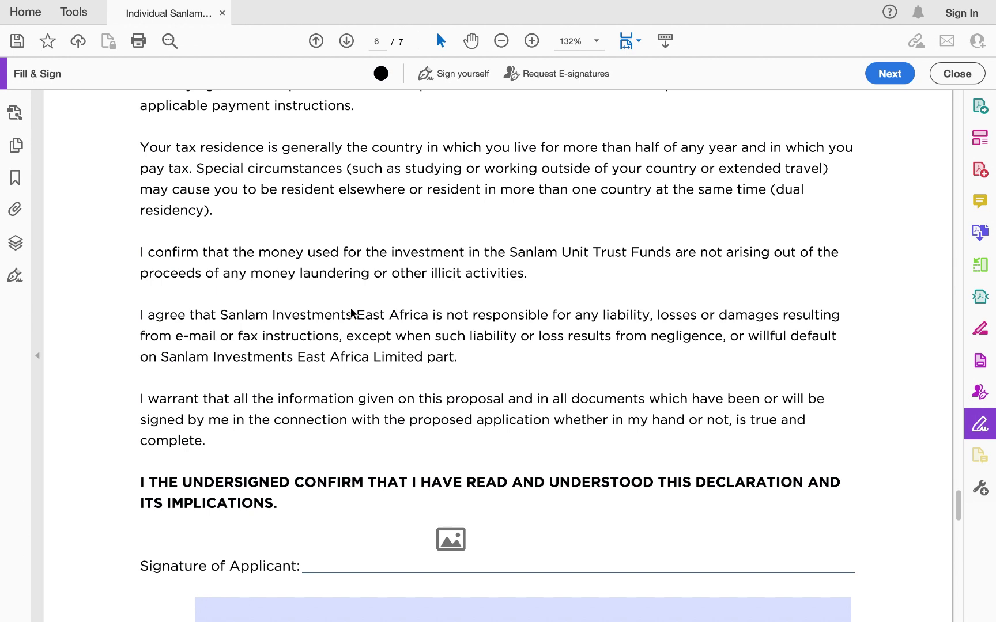
{"action": "scroll", "coordinate": [351, 311], "scroll_direction": "down", "scroll_amount": 4}
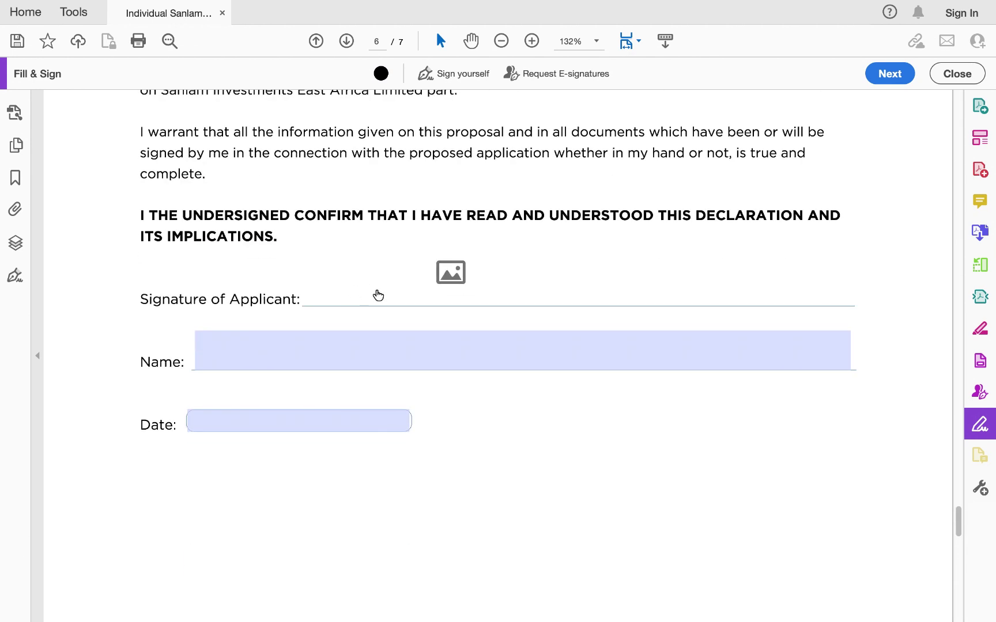
{"action": "left_click", "coordinate": [389, 291]}
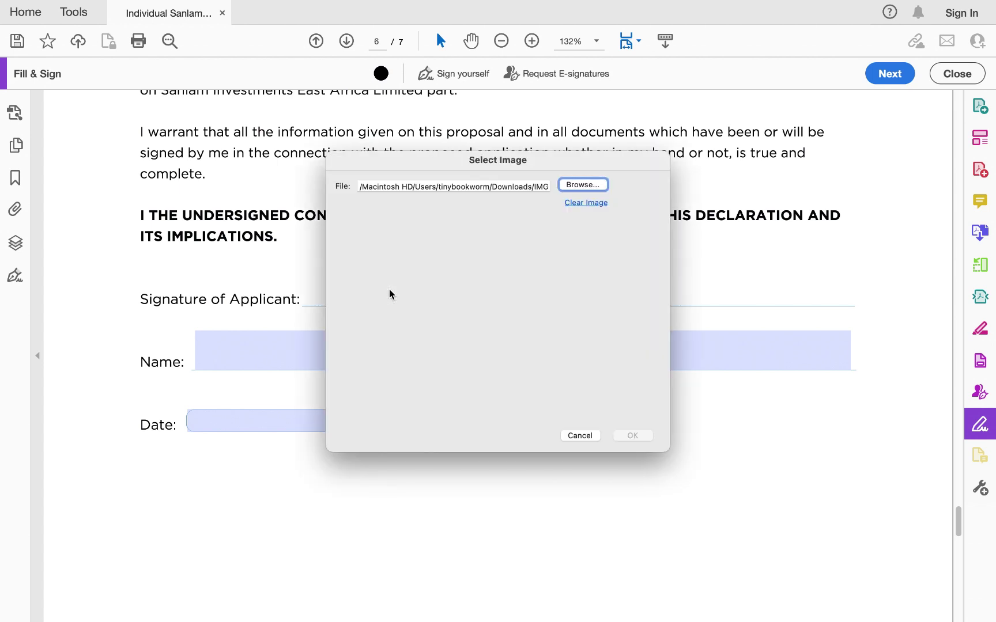
{"action": "left_click", "coordinate": [578, 436]}
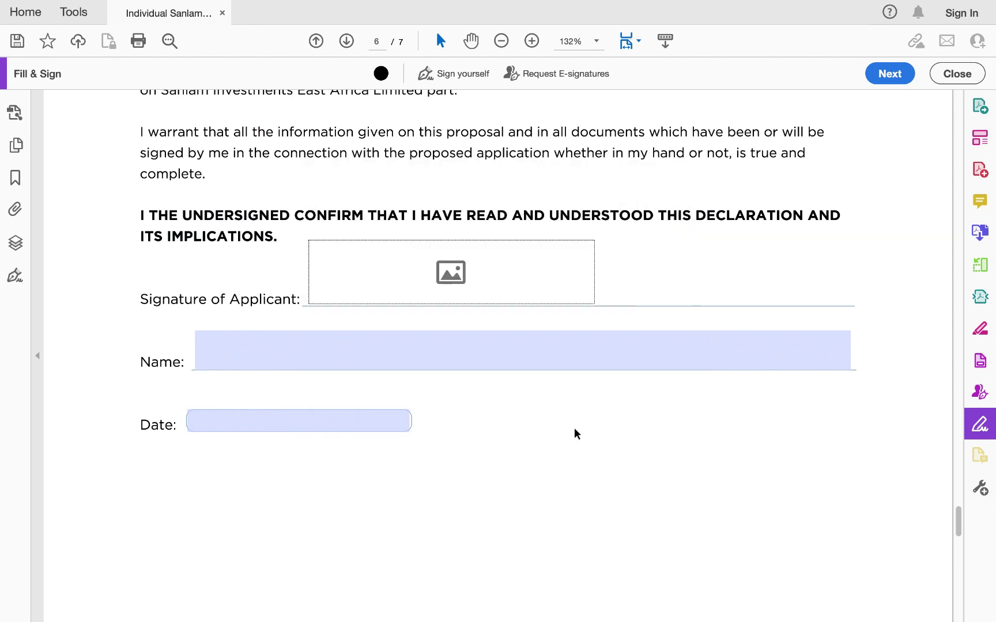
{"action": "left_click", "coordinate": [440, 77]}
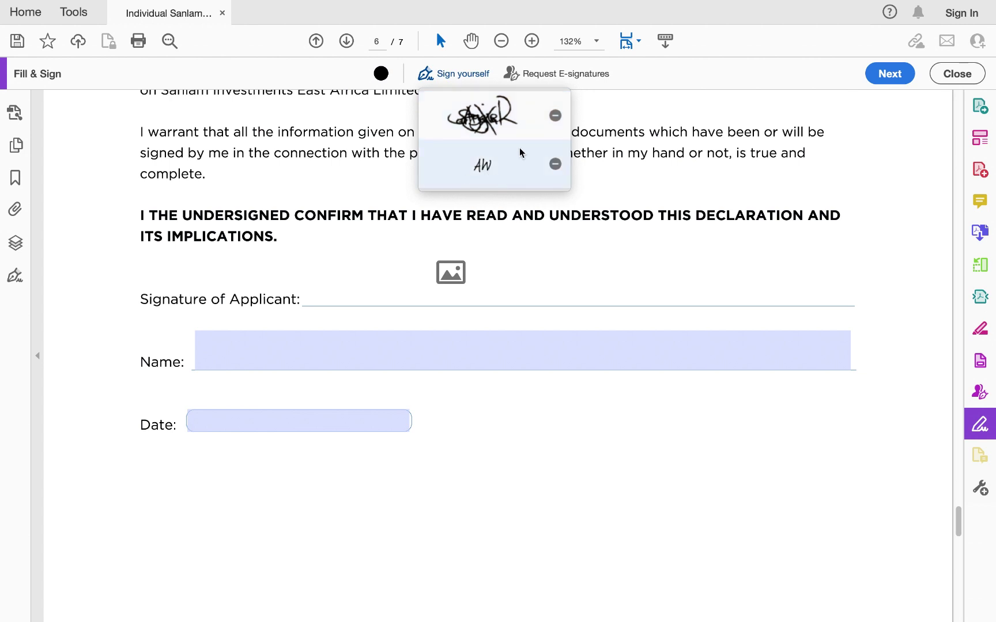
{"action": "left_click", "coordinate": [502, 392]}
{"action": "scroll", "coordinate": [450, 302], "scroll_direction": "down", "scroll_amount": 5}
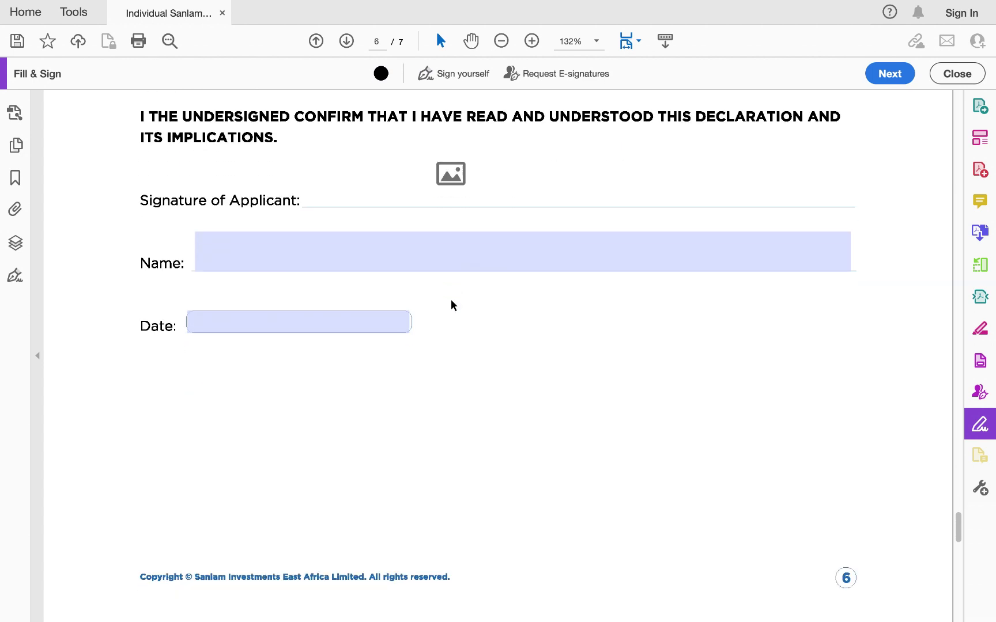
- Select page 6's applicant Name and Date fields, then scroll to page 7's Financial Advisor section
{"action": "left_click", "coordinate": [351, 223]}
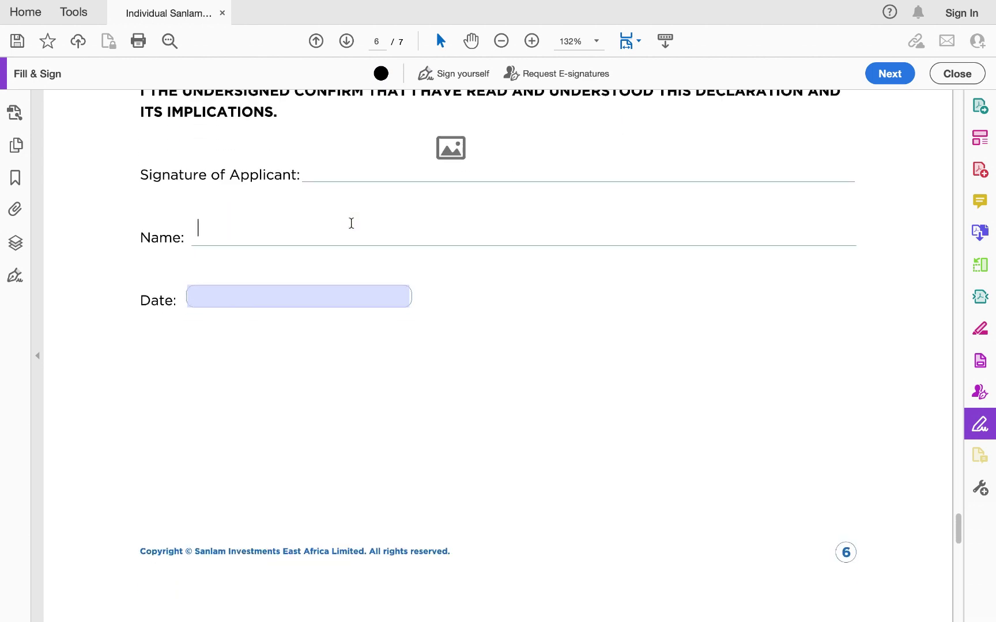
{"action": "left_click", "coordinate": [310, 293]}
{"action": "scroll", "coordinate": [311, 292], "scroll_direction": "down", "scroll_amount": 14}
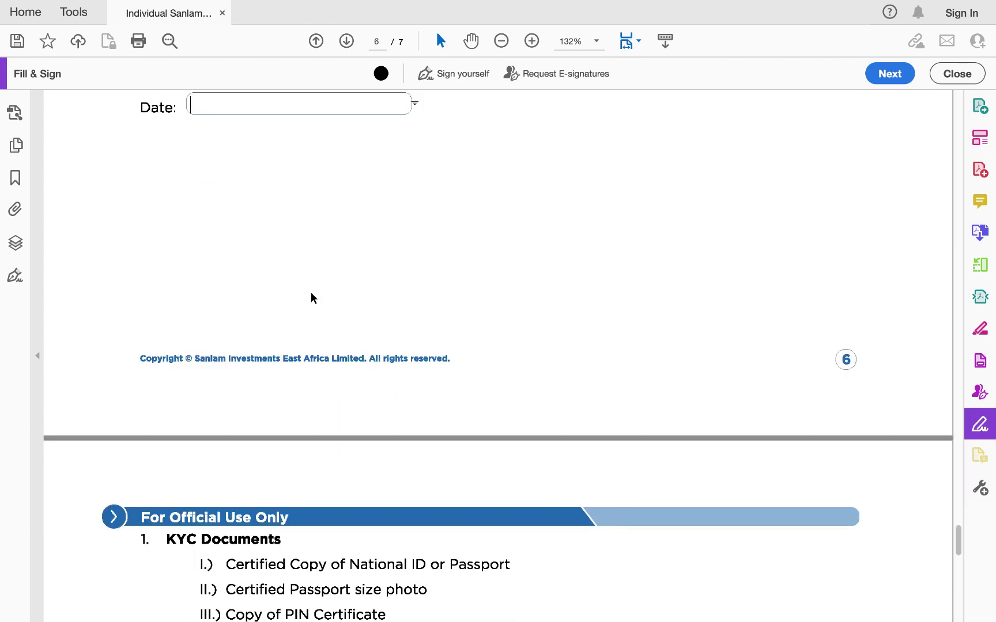
{"action": "scroll", "coordinate": [311, 291], "scroll_direction": "down", "scroll_amount": 10}
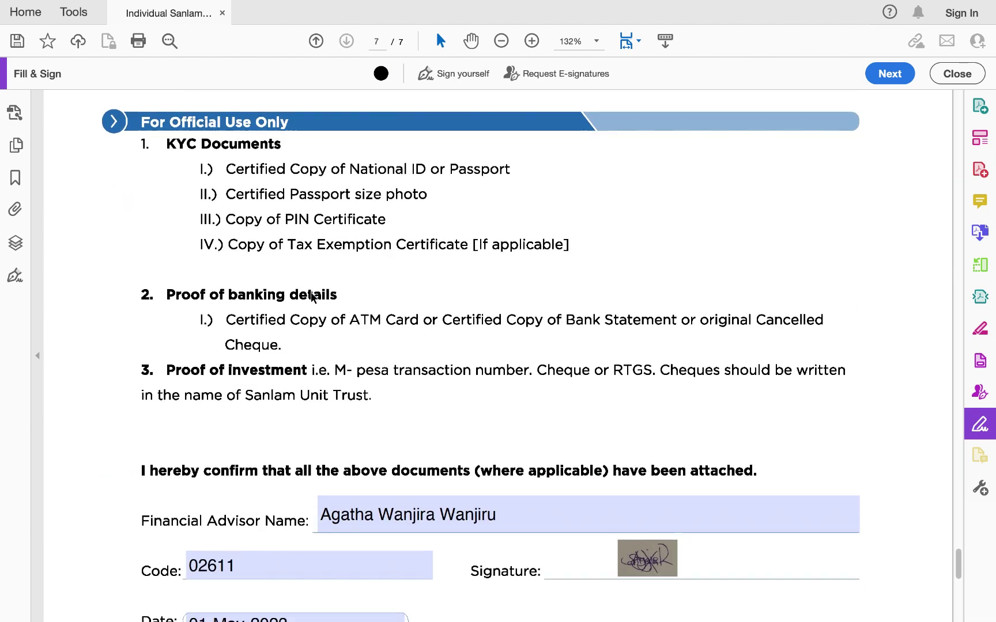
{"action": "scroll", "coordinate": [311, 291], "scroll_direction": "up", "scroll_amount": 3}
{"action": "scroll", "coordinate": [310, 291], "scroll_direction": "up", "scroll_amount": 3}
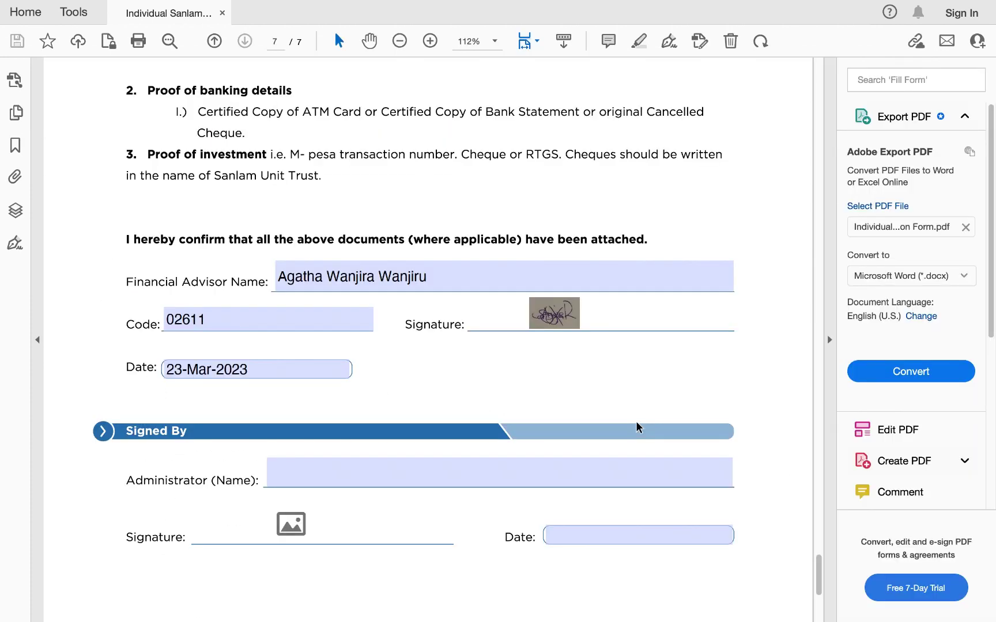
{"action": "scroll", "coordinate": [637, 426], "scroll_direction": "up", "scroll_amount": 6}
{"action": "scroll", "coordinate": [637, 424], "scroll_direction": "down", "scroll_amount": 6}
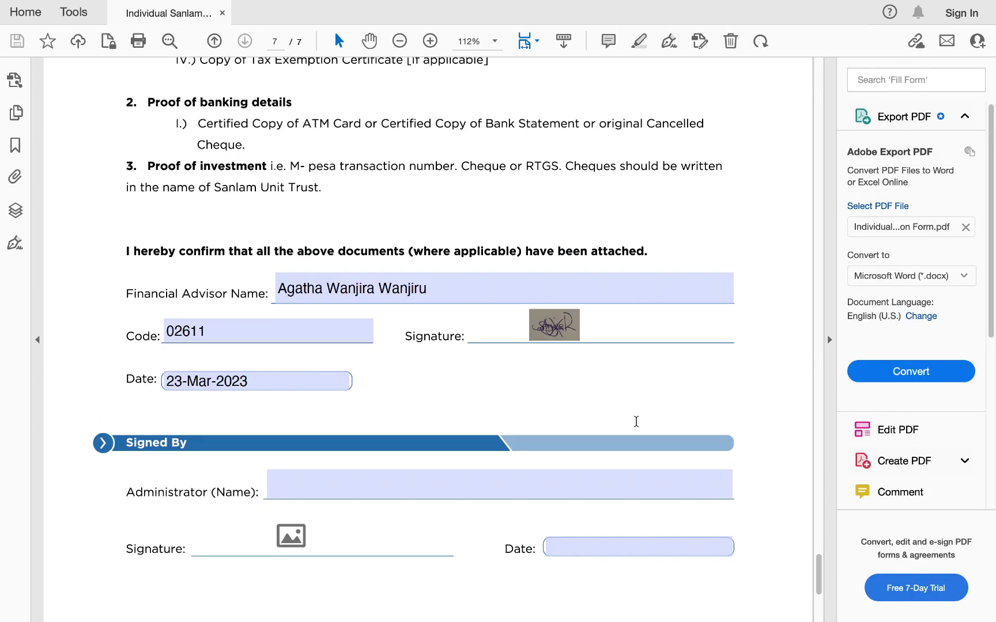
{"action": "scroll", "coordinate": [636, 424], "scroll_direction": "down", "scroll_amount": 10}
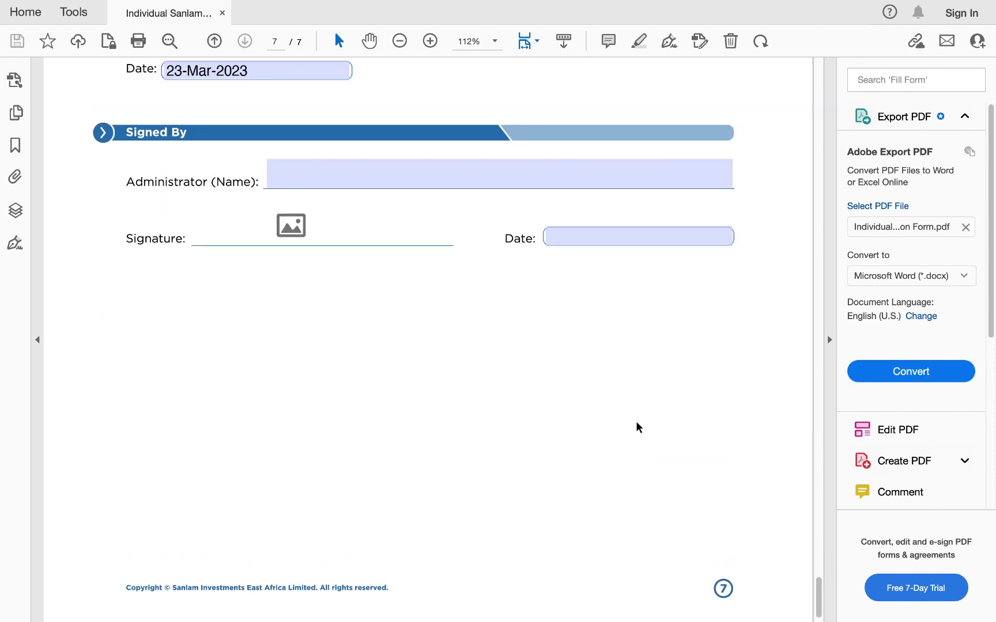
{"action": "scroll", "coordinate": [636, 427], "scroll_direction": "up", "scroll_amount": 15}
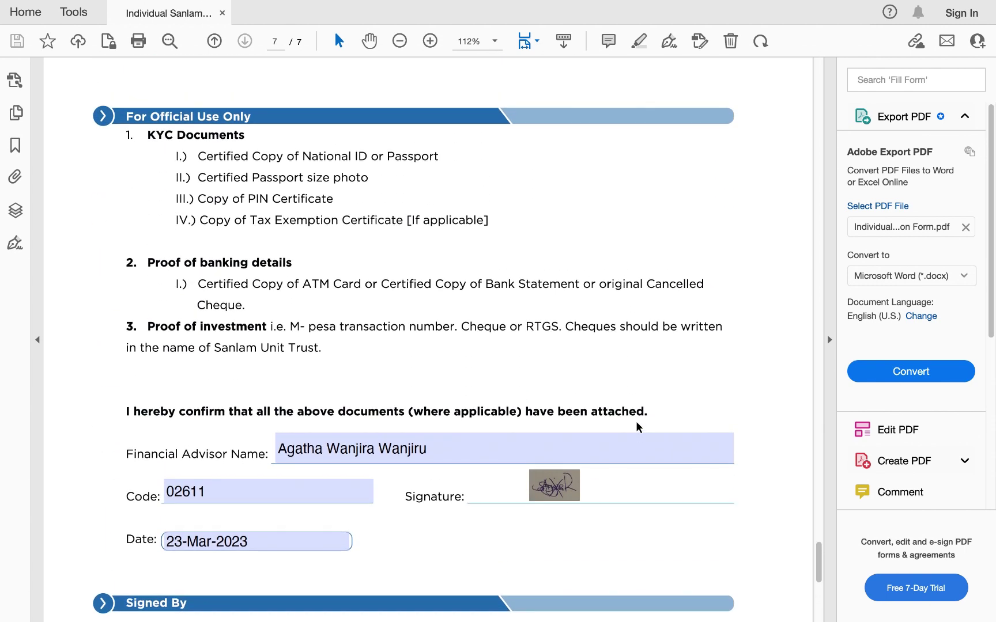
{"action": "scroll", "coordinate": [637, 428], "scroll_direction": "up", "scroll_amount": 1}
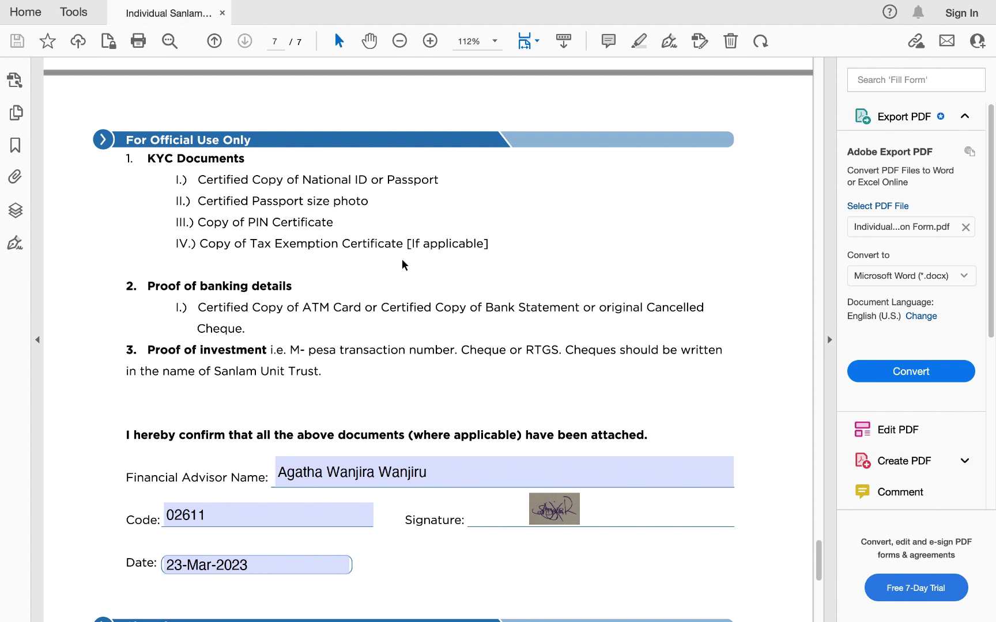
{"action": "scroll", "coordinate": [402, 259], "scroll_direction": "down", "scroll_amount": 3}
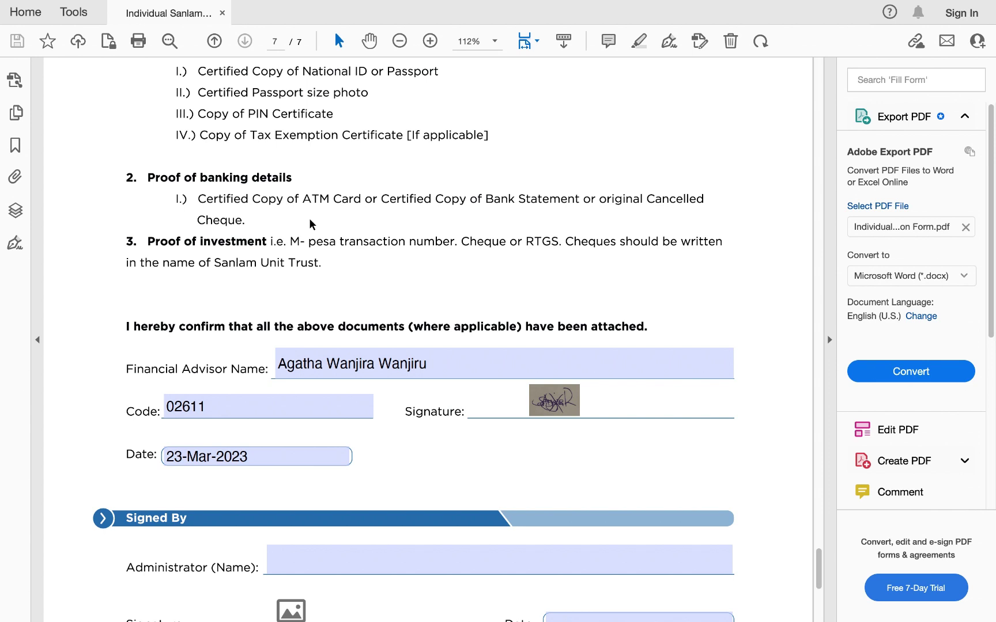
{"action": "scroll", "coordinate": [309, 218], "scroll_direction": "down", "scroll_amount": 2}
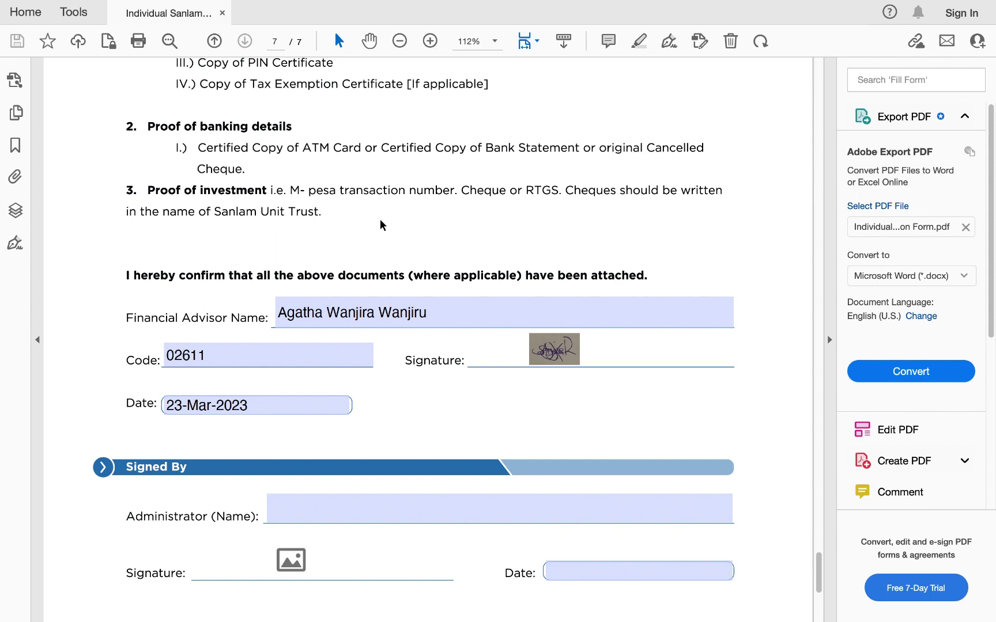
{"action": "scroll", "coordinate": [380, 221], "scroll_direction": "down", "scroll_amount": 1}
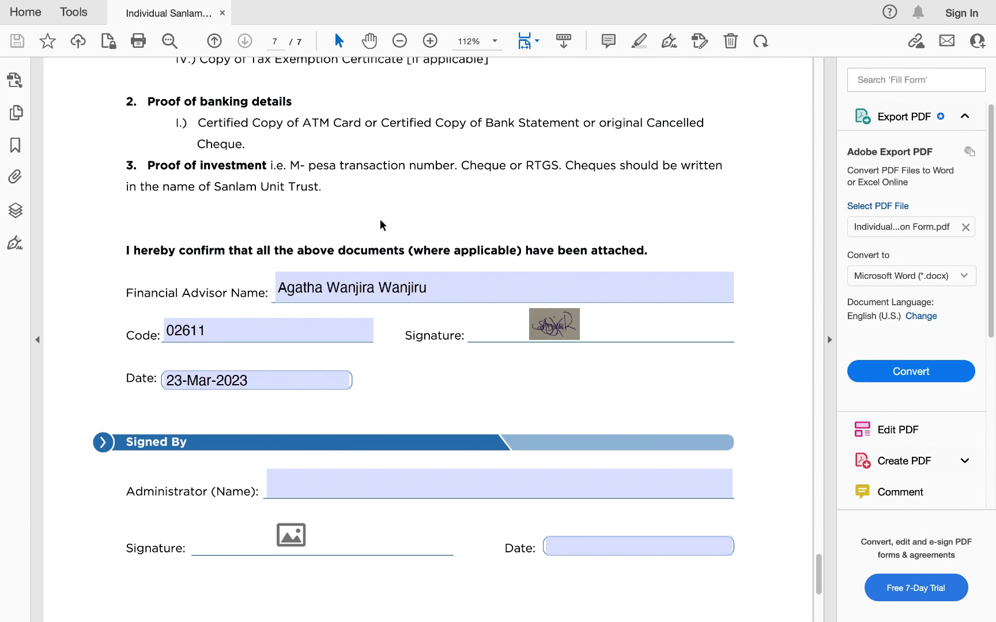
{"action": "scroll", "coordinate": [380, 221], "scroll_direction": "down", "scroll_amount": 4}
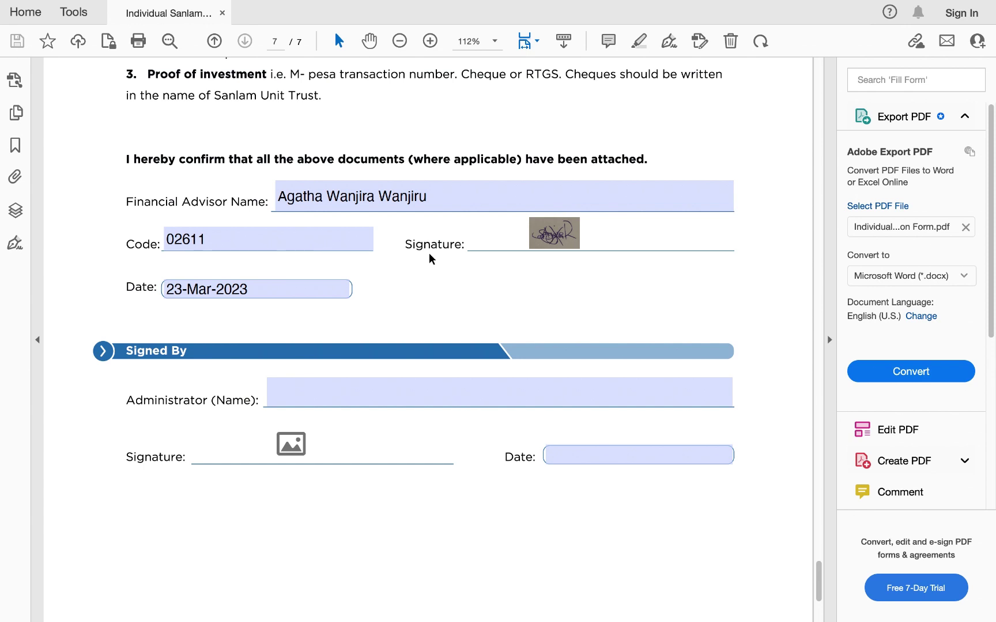
{"action": "left_click", "coordinate": [247, 236]}
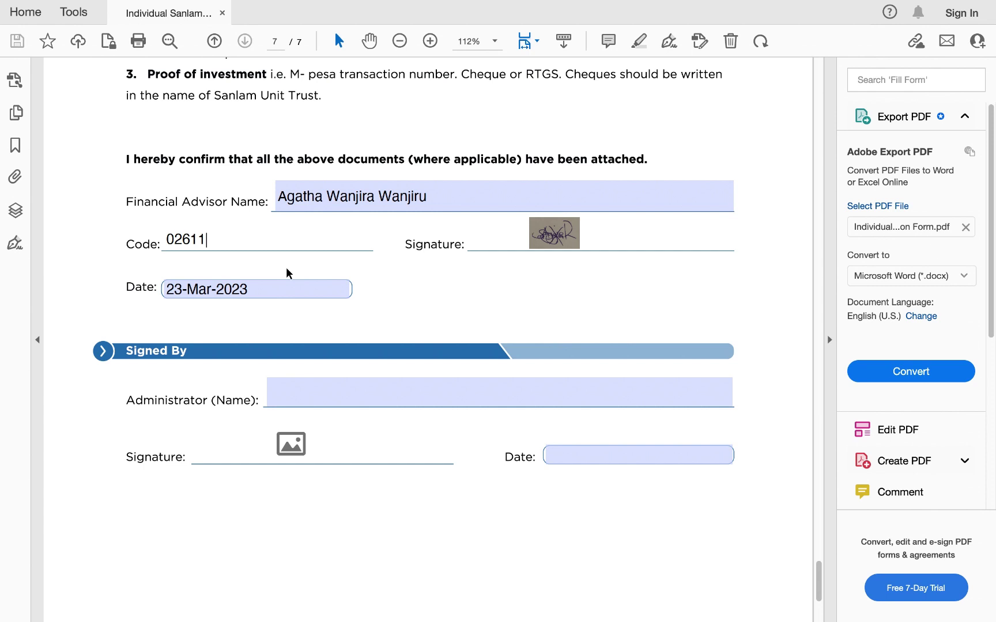
{"action": "left_click", "coordinate": [435, 286]}
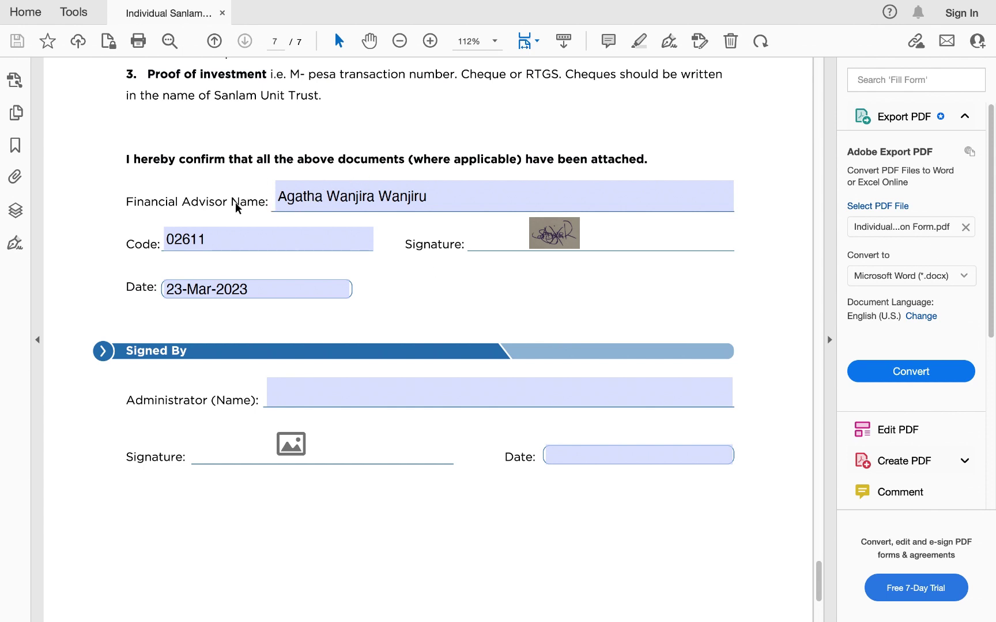
{"action": "left_click", "coordinate": [335, 197]}
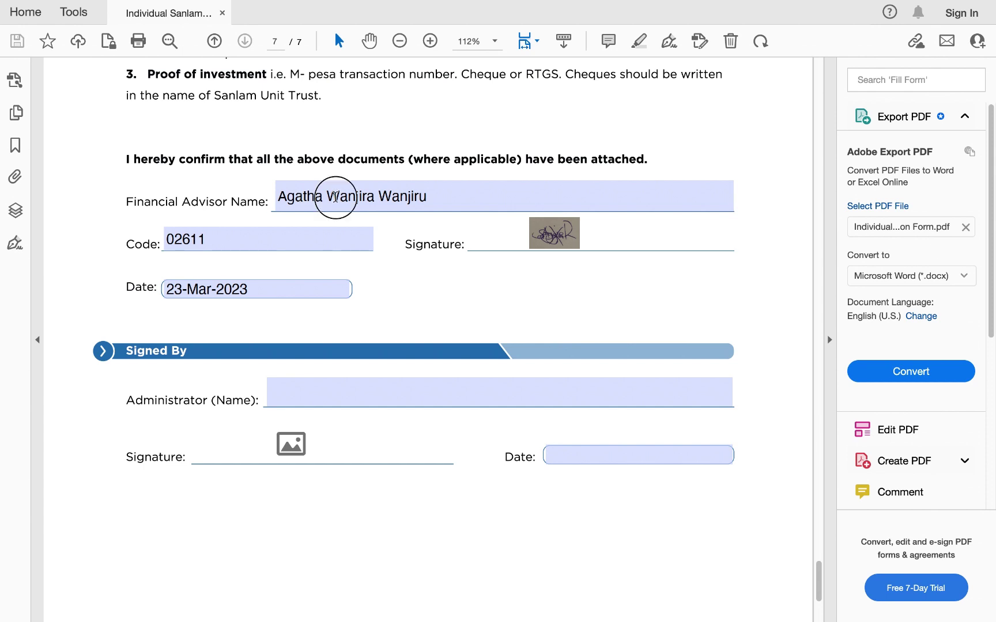
{"action": "left_click", "coordinate": [308, 237]}
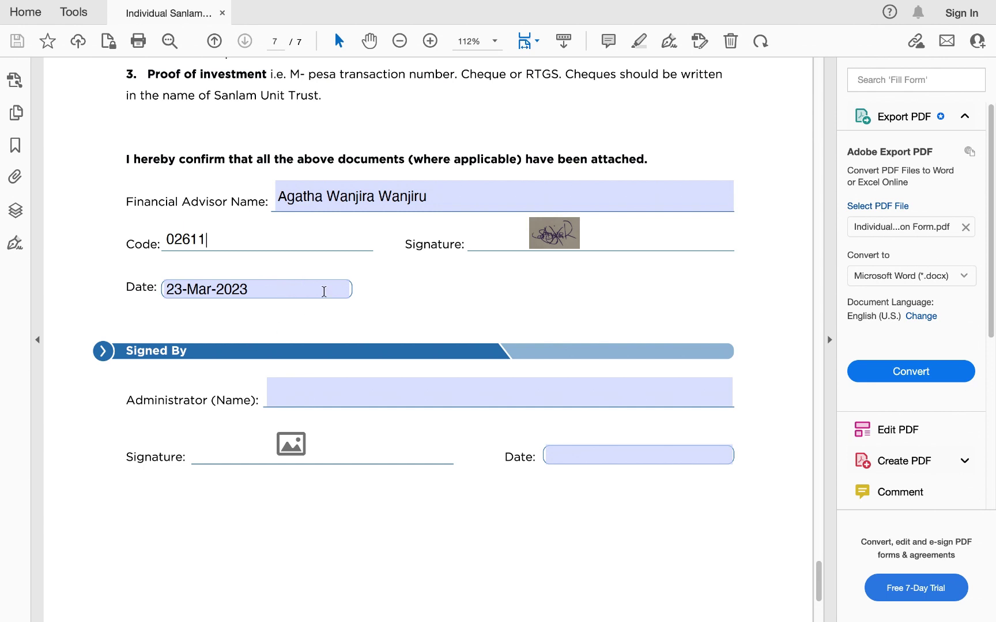
{"action": "scroll", "coordinate": [328, 318], "scroll_direction": "down", "scroll_amount": 3}
{"action": "scroll", "coordinate": [329, 318], "scroll_direction": "up", "scroll_amount": 2}
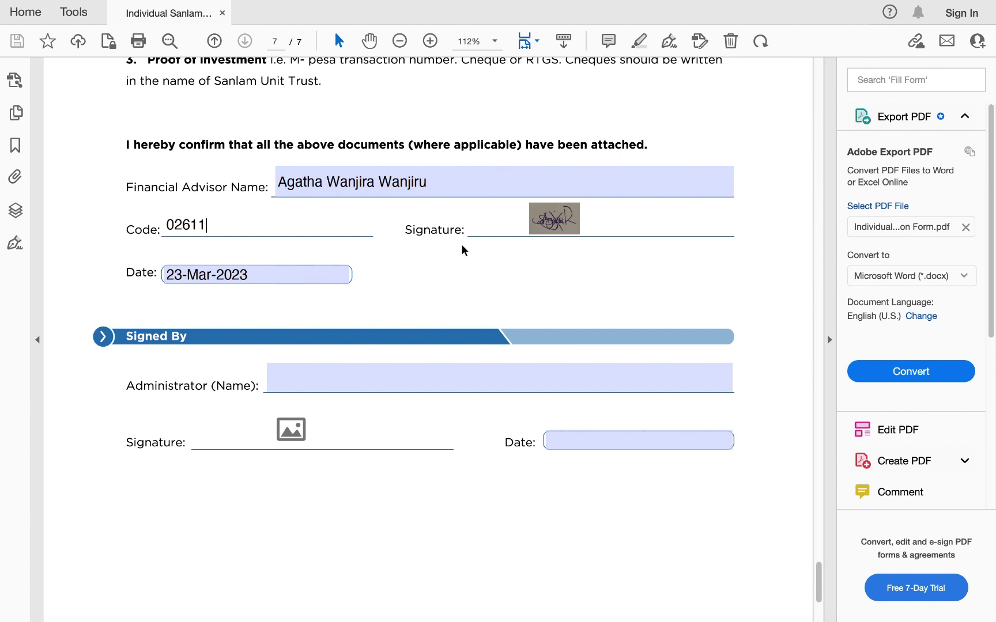
{"action": "scroll", "coordinate": [443, 332], "scroll_direction": "down", "scroll_amount": 2}
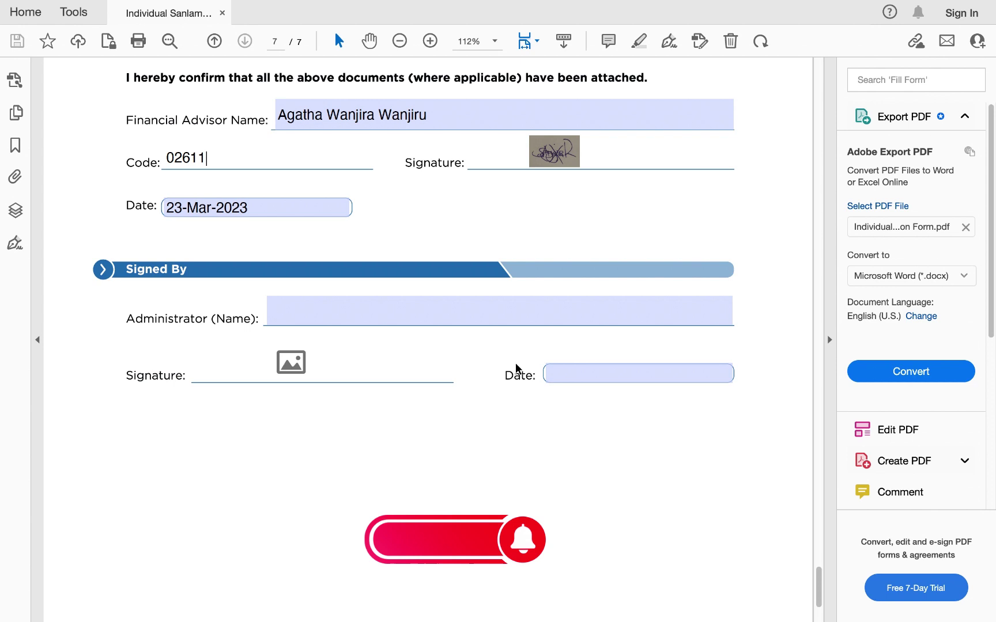
{"action": "scroll", "coordinate": [516, 370], "scroll_direction": "down", "scroll_amount": 3}
{"action": "scroll", "coordinate": [515, 369], "scroll_direction": "up", "scroll_amount": 10}
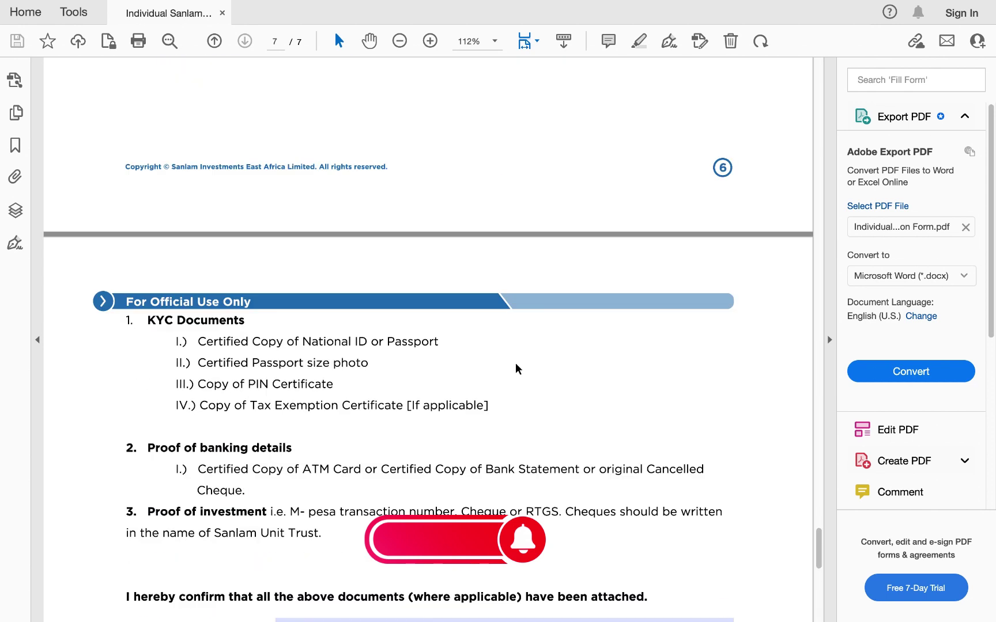